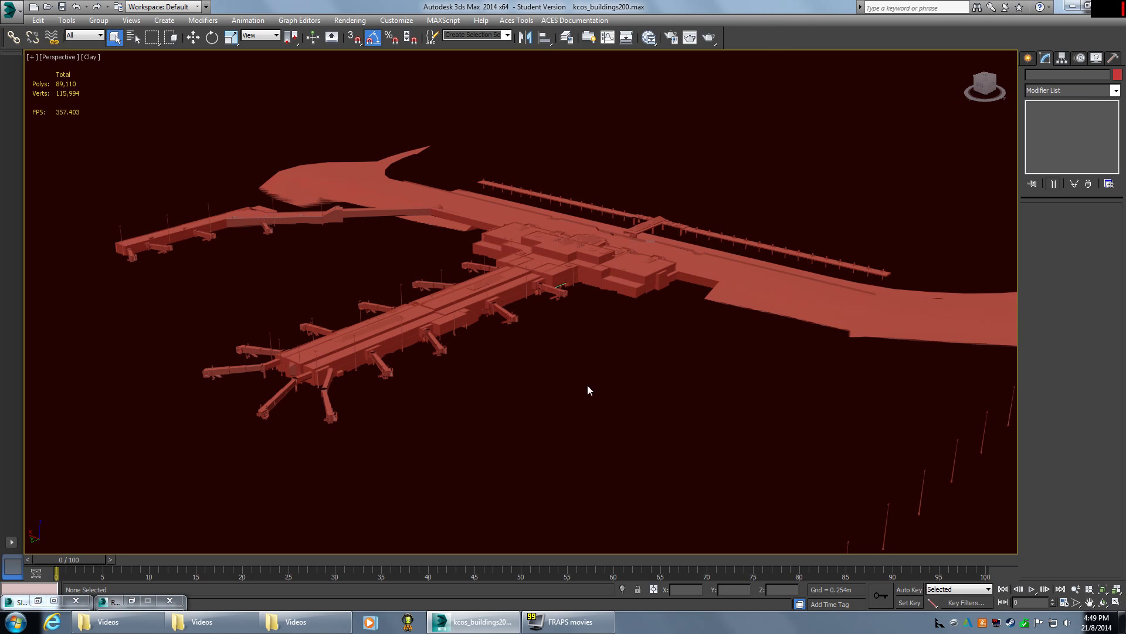
Open the render setup and review the common settings from output size to the assigned renderers.
scroll(595, 352, up, 4)
scroll(491, 322, up, 2)
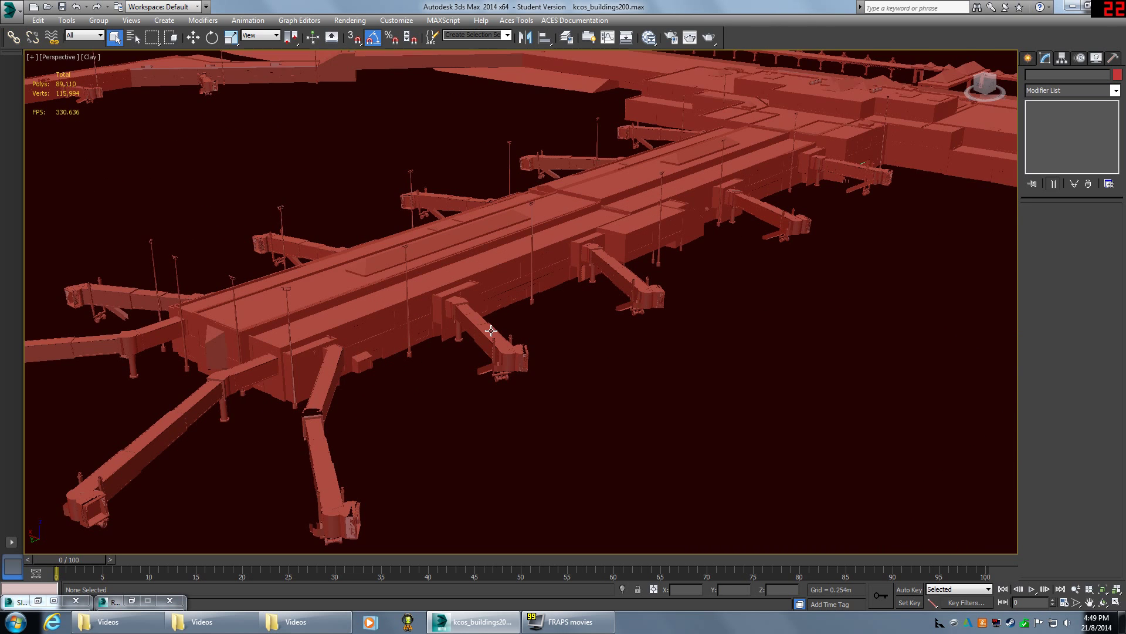
scroll(492, 325, up, 2)
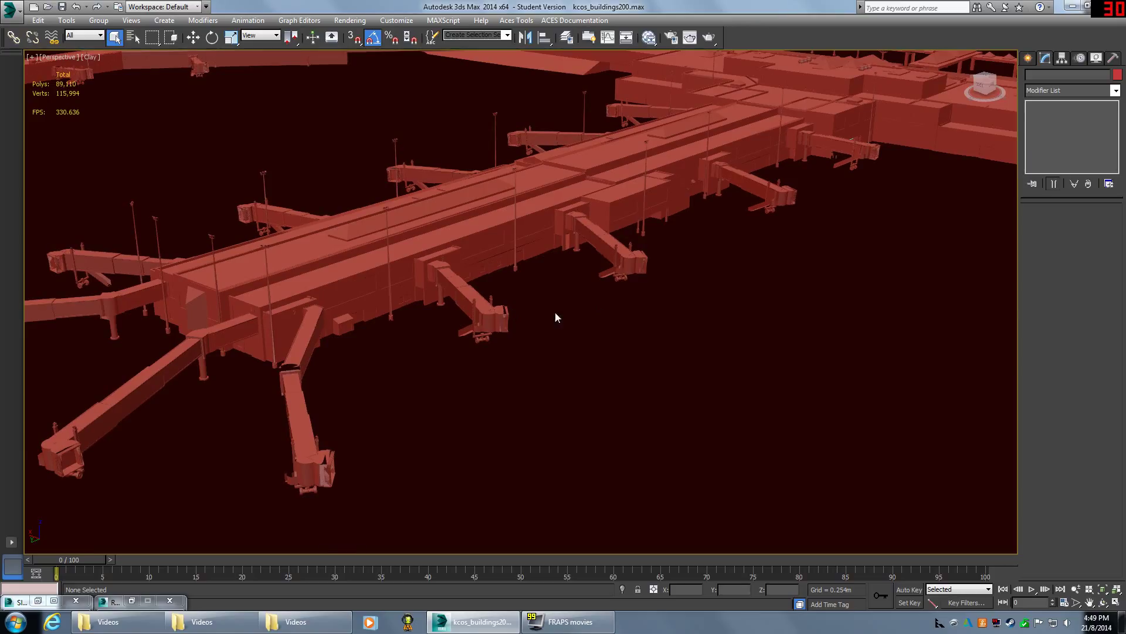
click(671, 39)
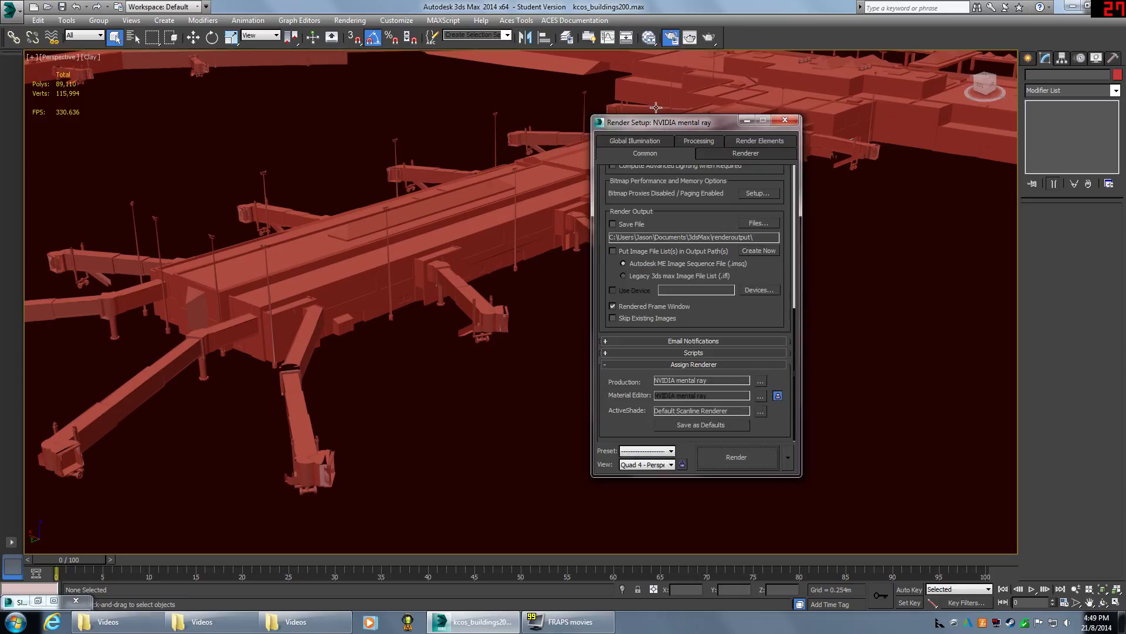
scroll(725, 240, up, 10)
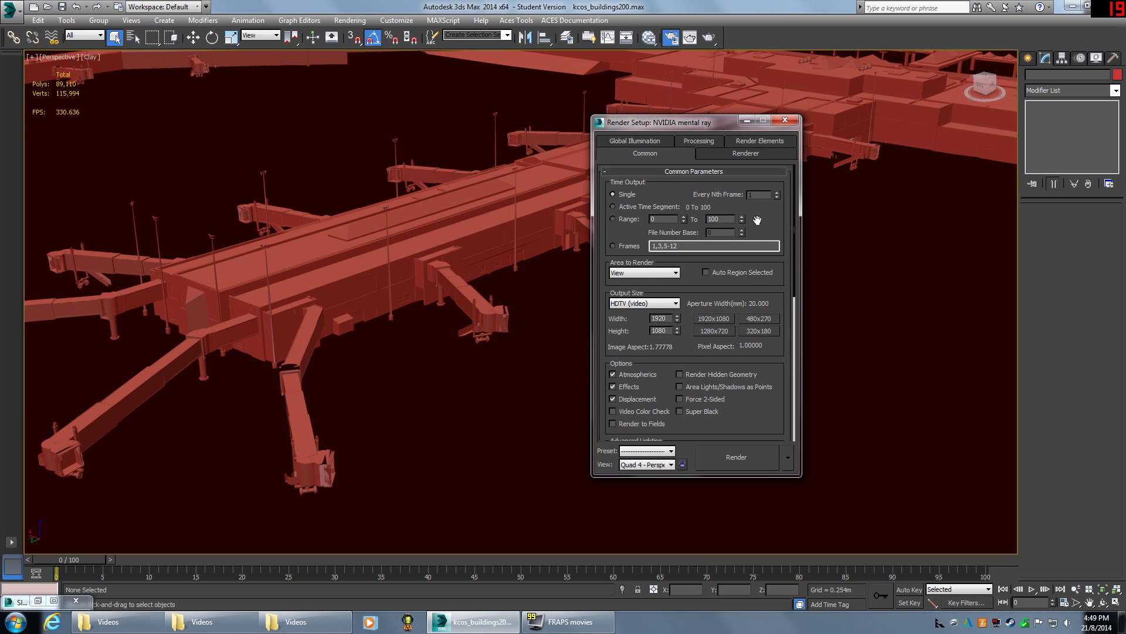
scroll(757, 235, down, 5)
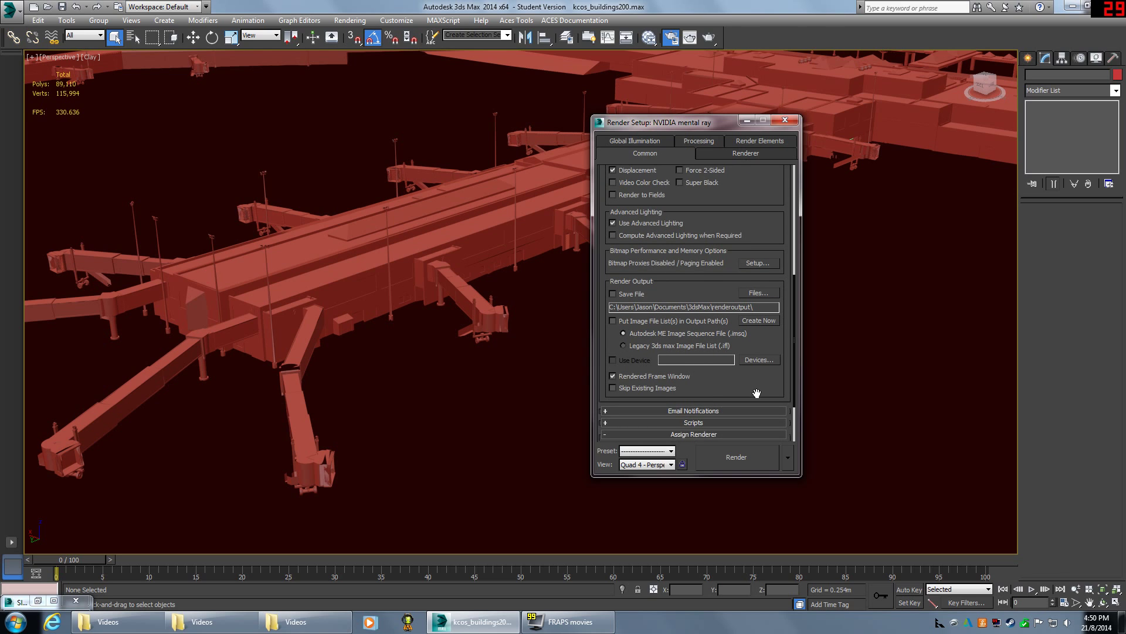
scroll(757, 393, down, 3)
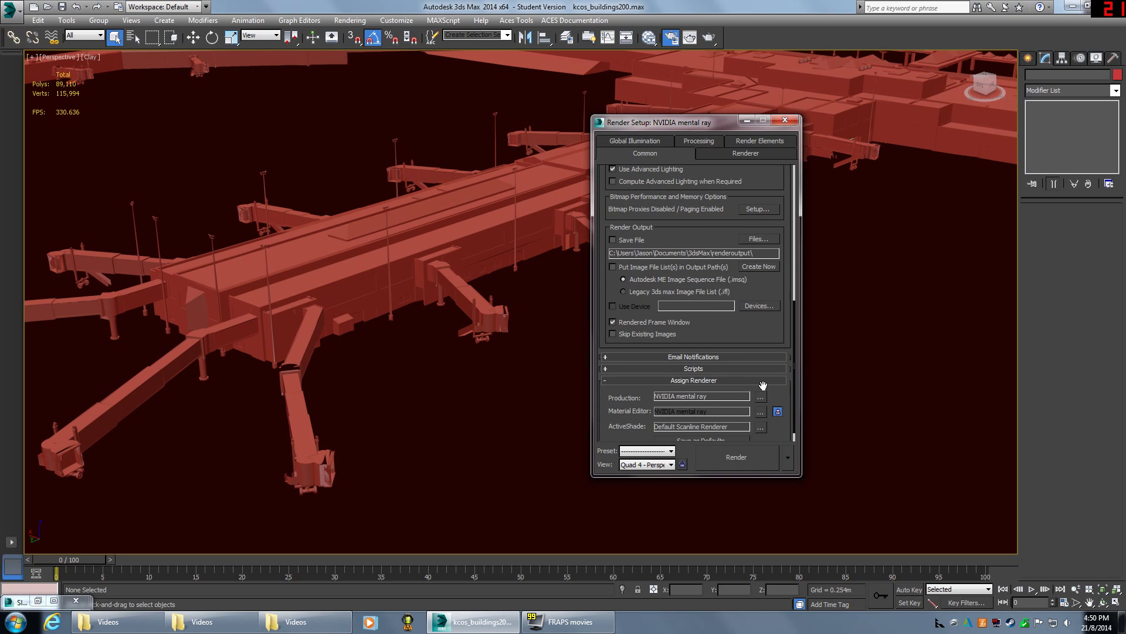
scroll(762, 394, down, 1)
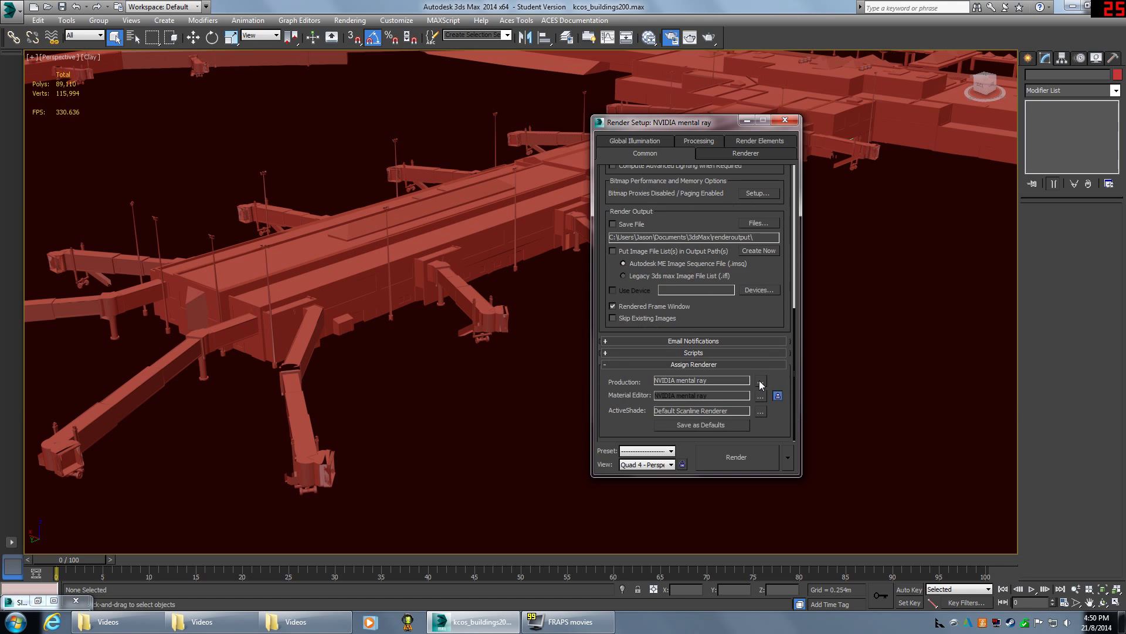
Check the renderers available for production, including Default Scanline Renderer, then cancel the choice and minimize the render setup.
click(760, 383)
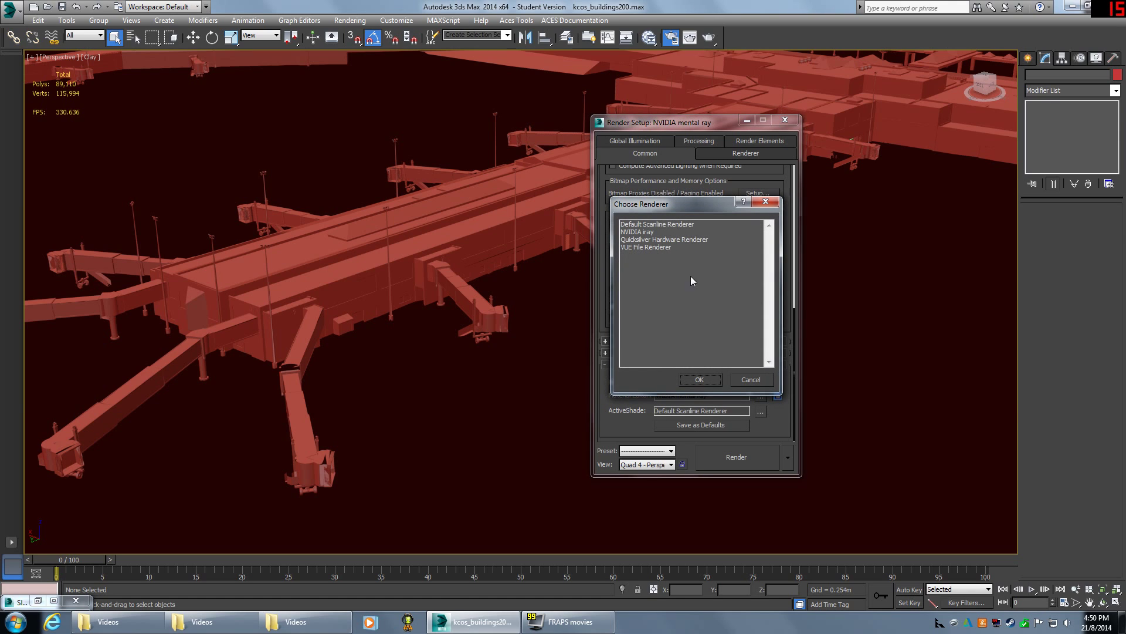
drag(675, 203, 364, 252)
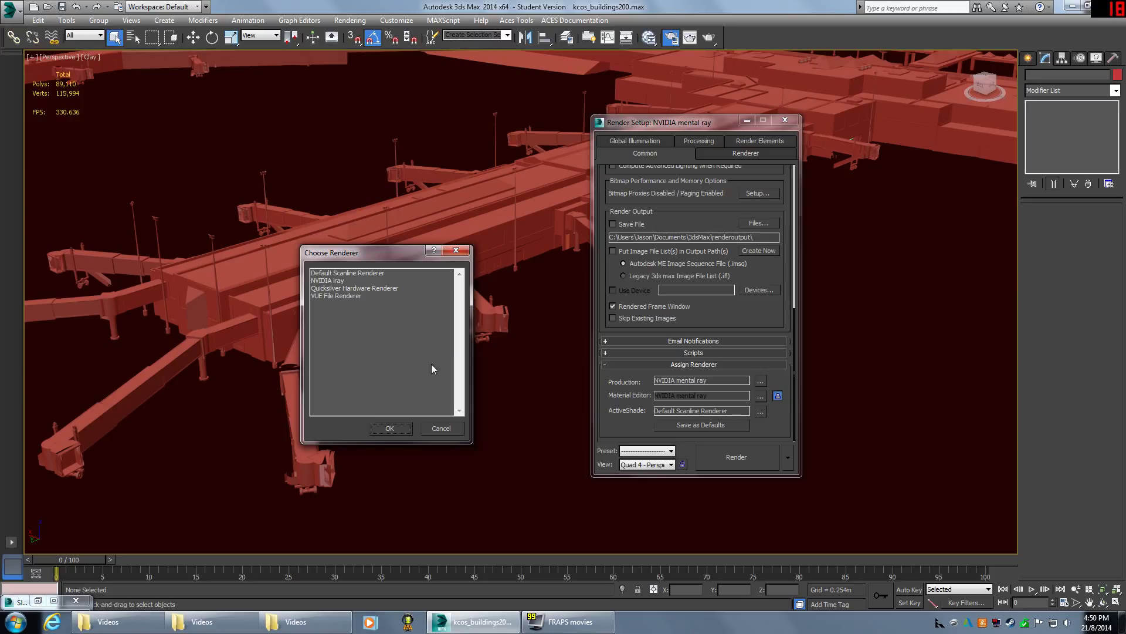
click(355, 274)
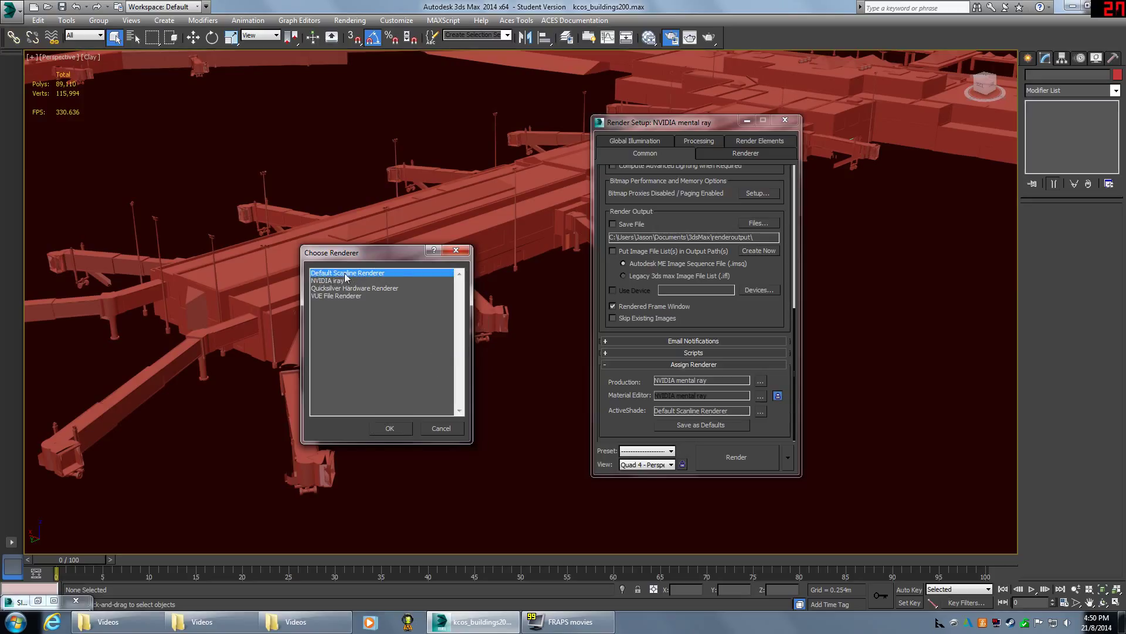
click(436, 430)
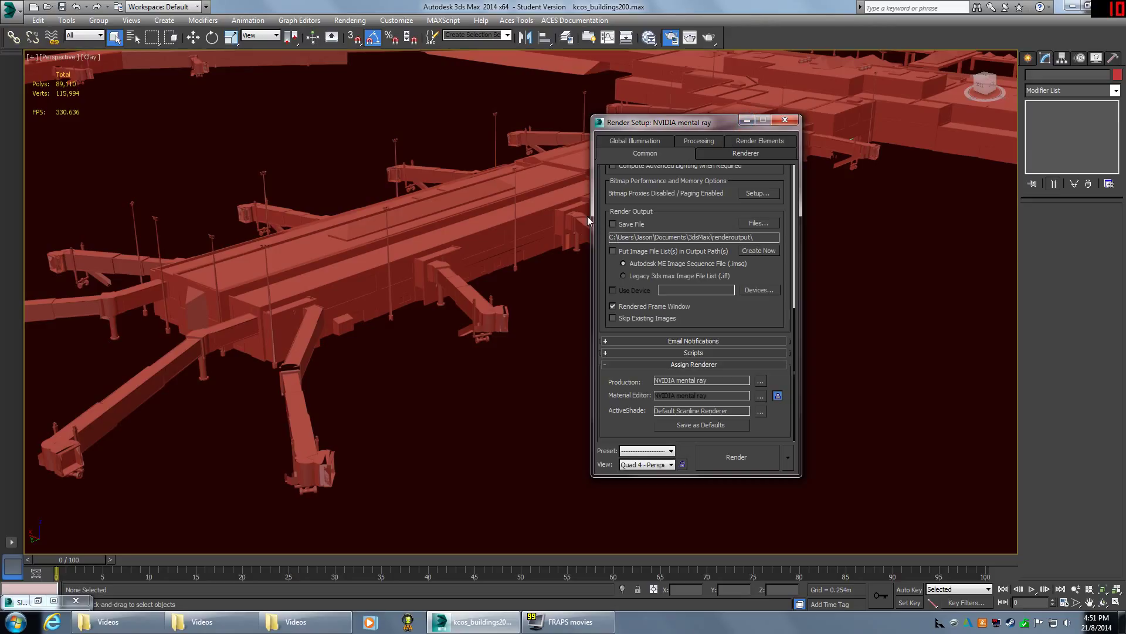
click(747, 121)
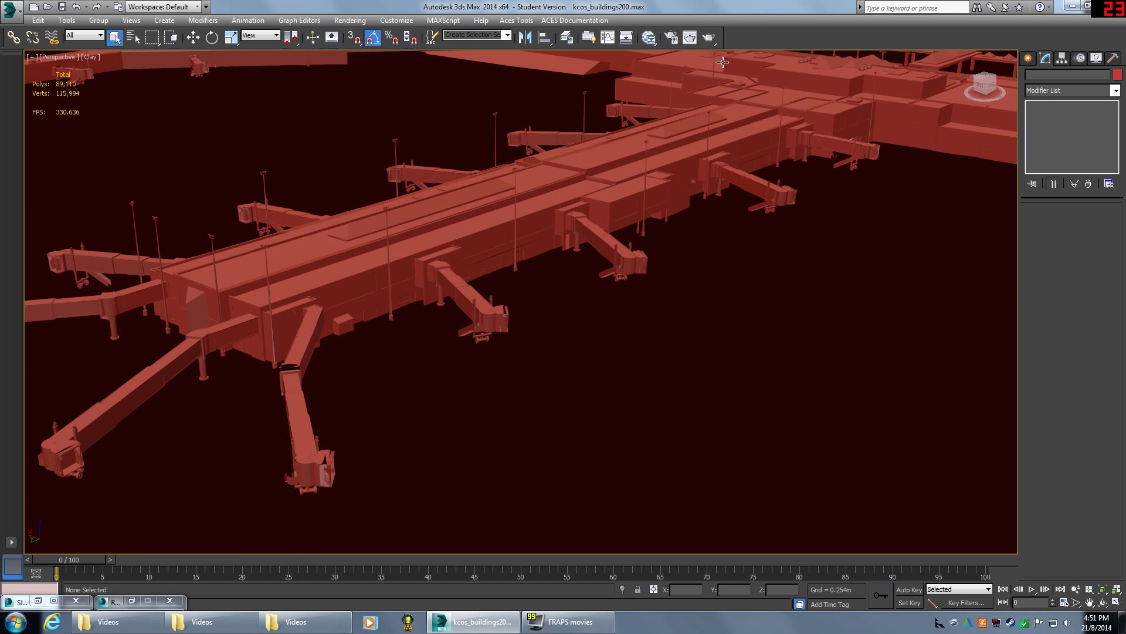
Select the terminal_mat_07 object around the jetway entrances, enter polygon editing and clear the polygon selection.
scroll(475, 221, up, 6)
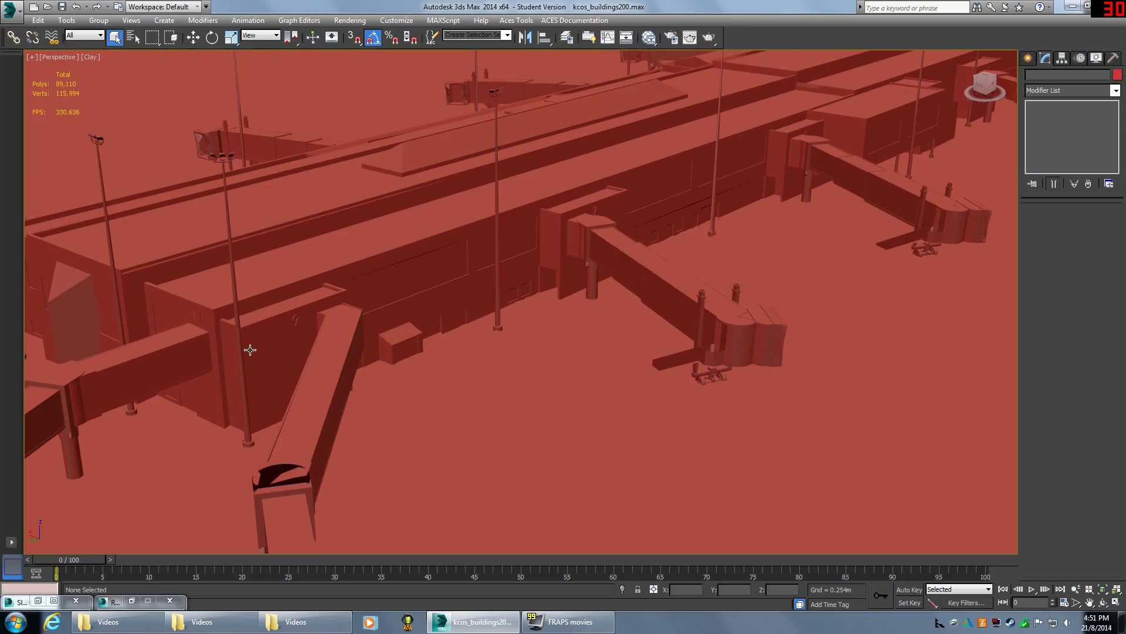
click(632, 177)
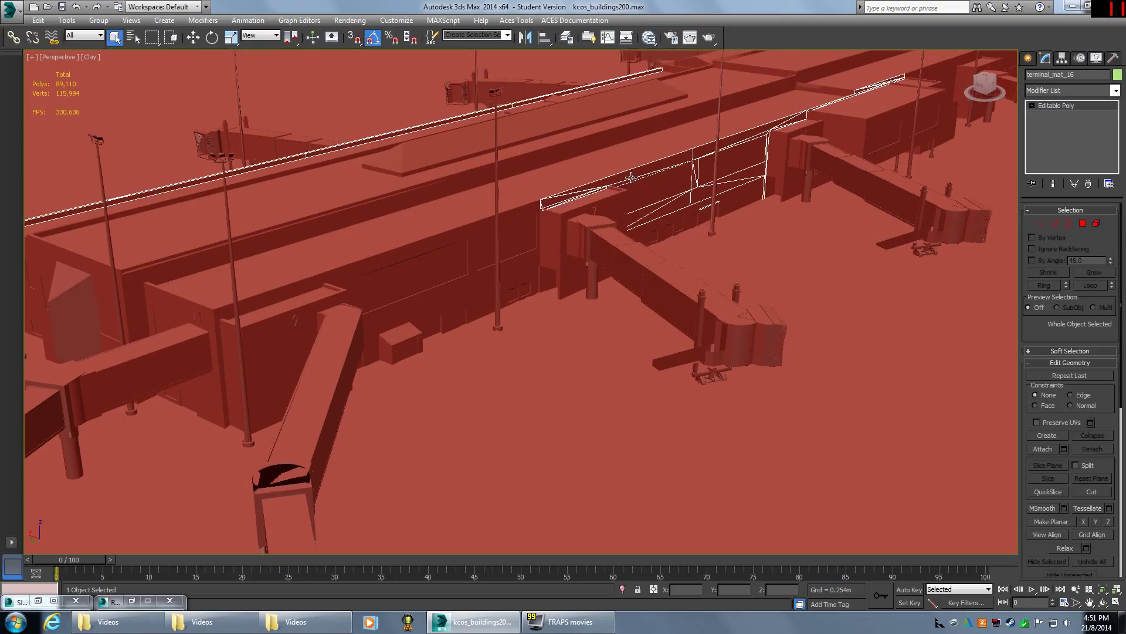
click(549, 242)
key(4)
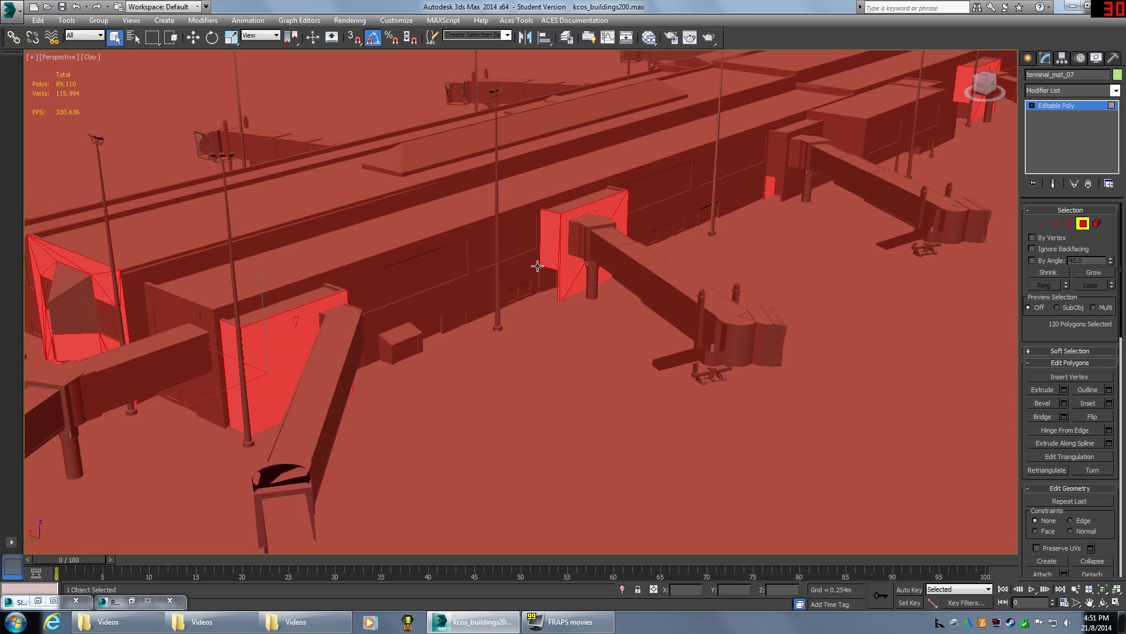
middle_drag(473, 262, 490, 270)
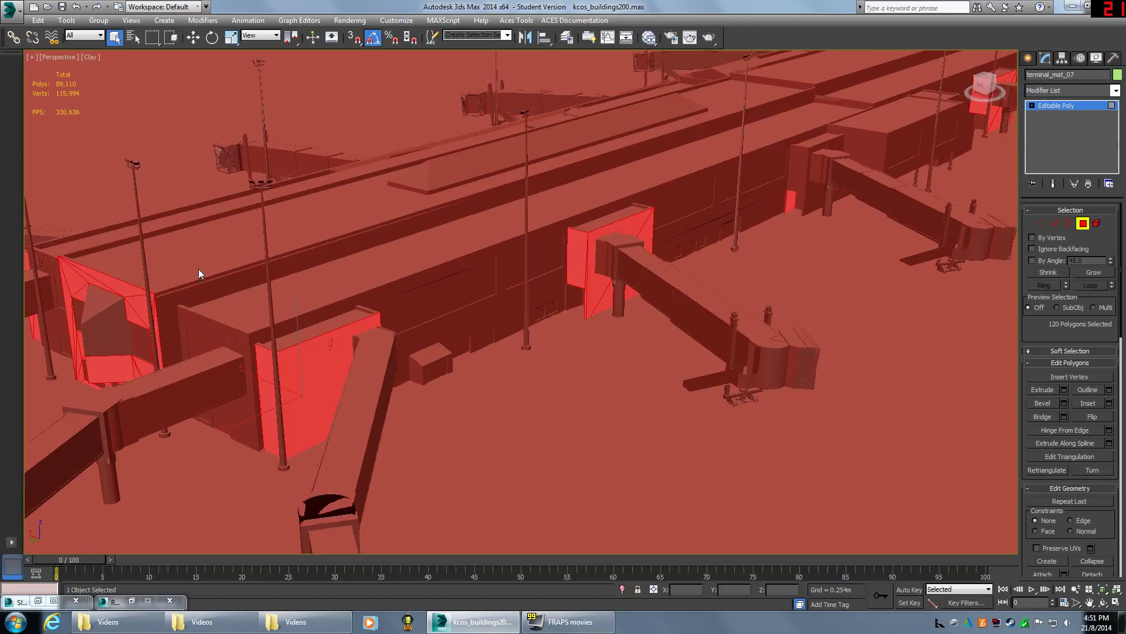
click(550, 403)
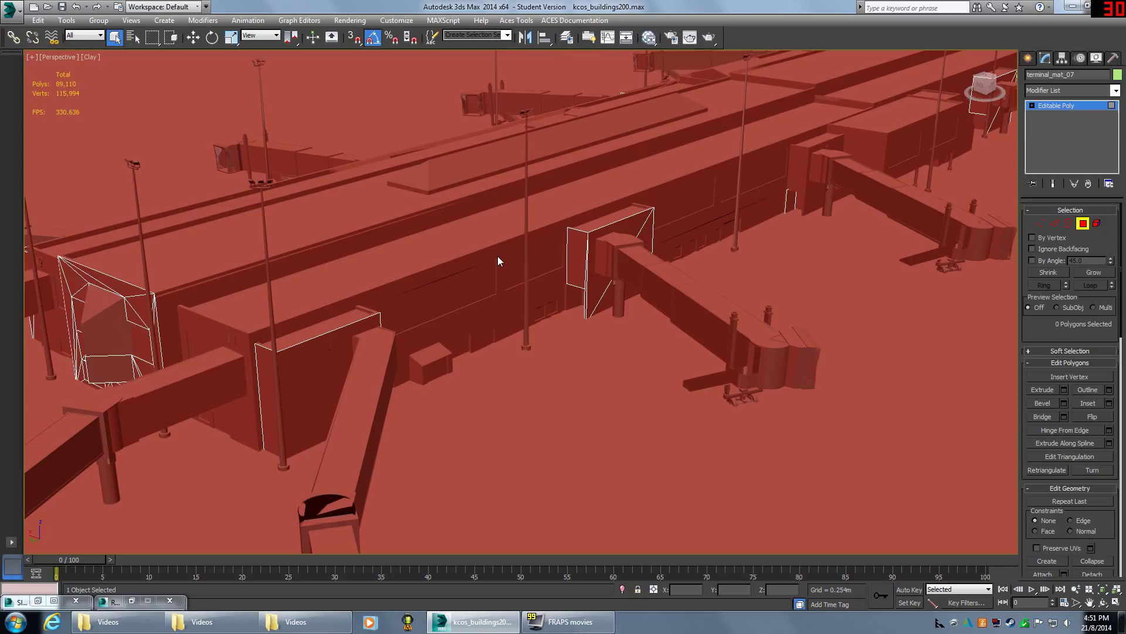
Look through the Editable Poly polygon settings, from selection and editing options to material IDs and smoothing groups.
drag(1033, 325, 1032, 286)
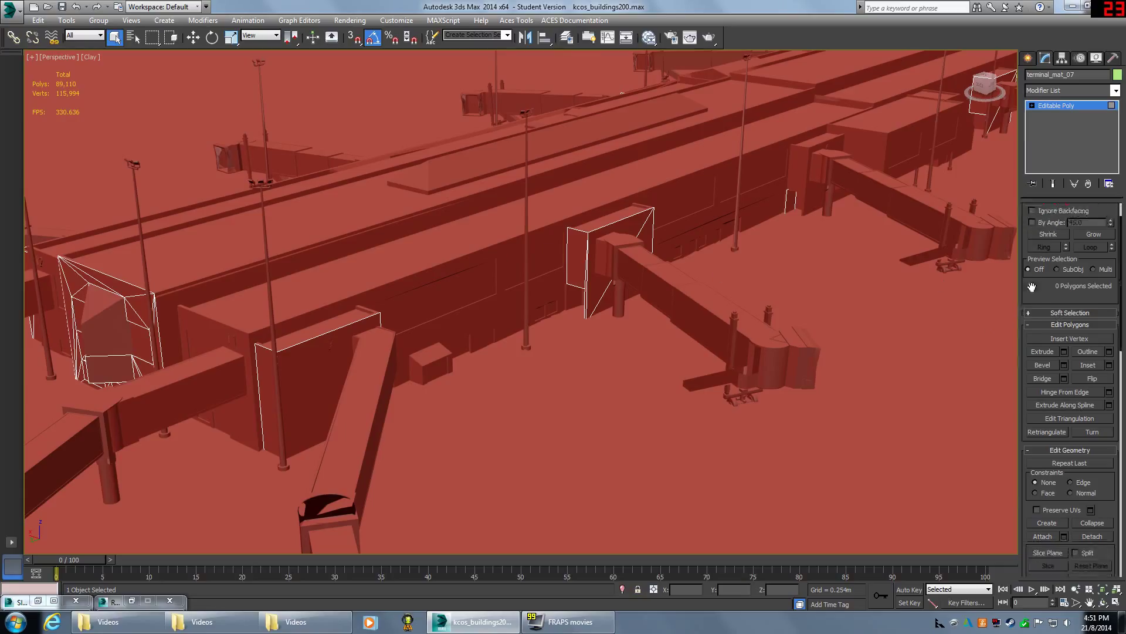
scroll(1032, 286, down, 5)
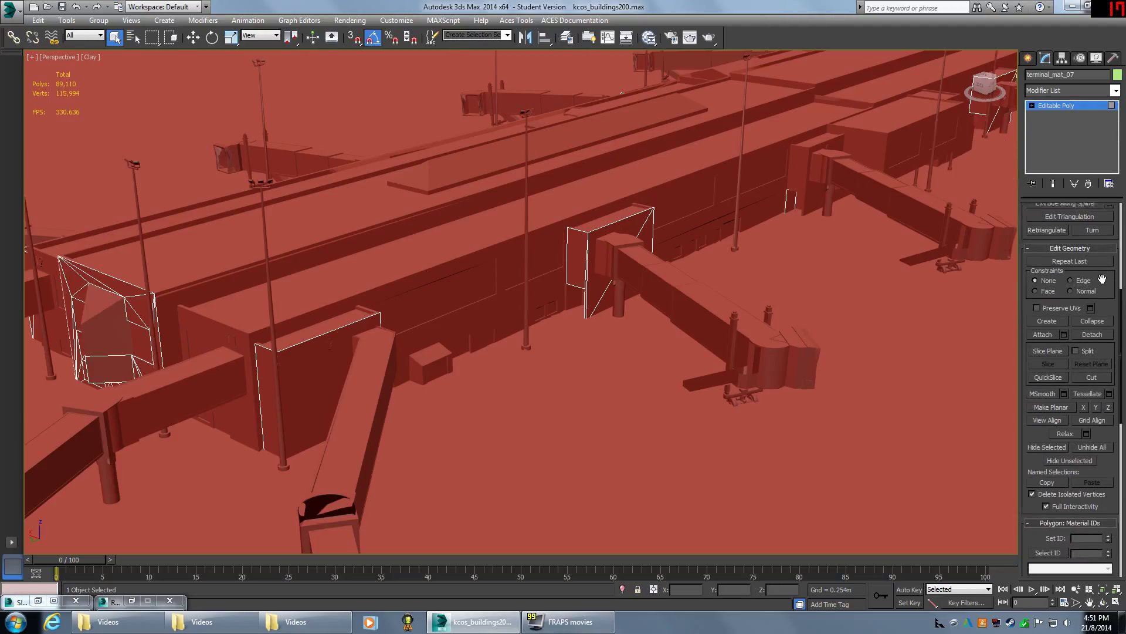
drag(1102, 279, 1101, 254)
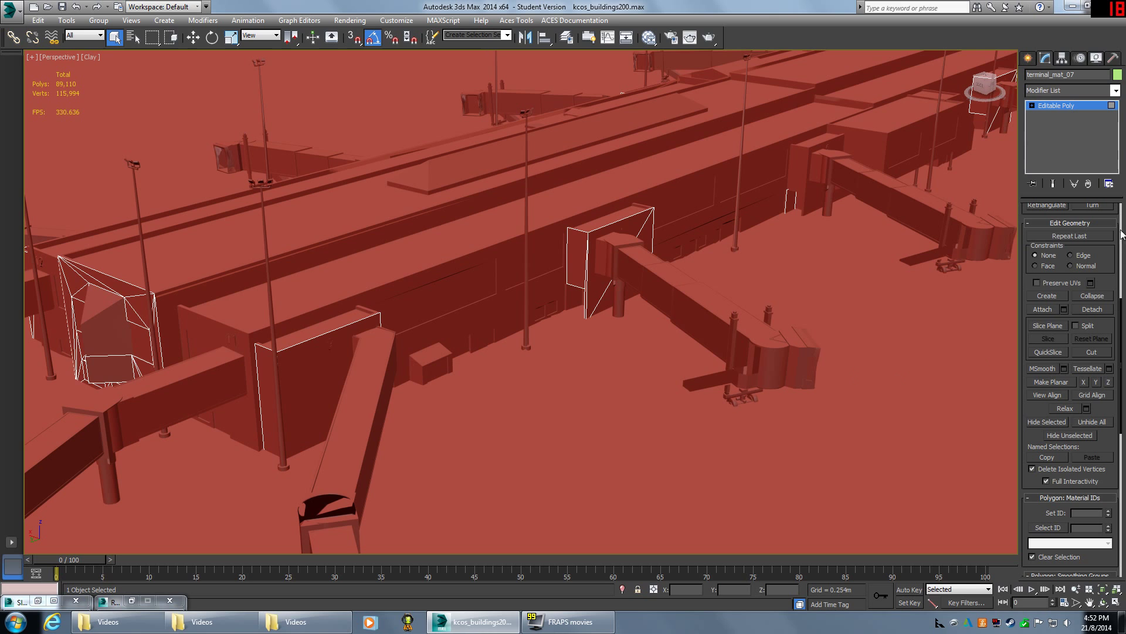
drag(1111, 269, 1109, 464)
middle_drag(421, 254, 438, 280)
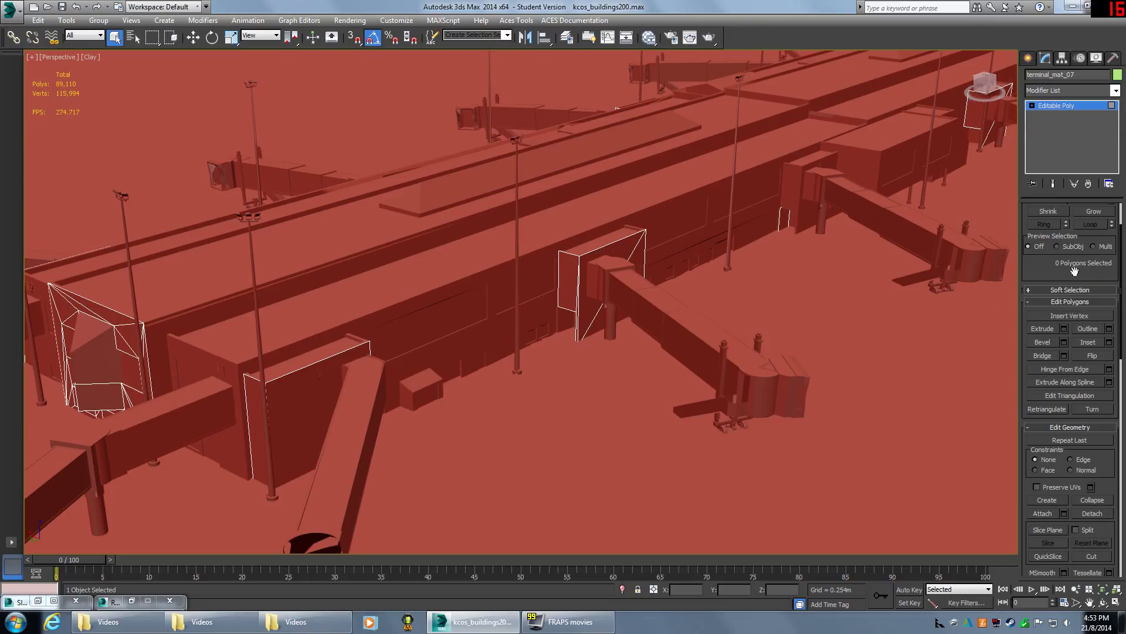
drag(1072, 258, 1073, 229)
scroll(1073, 229, down, 5)
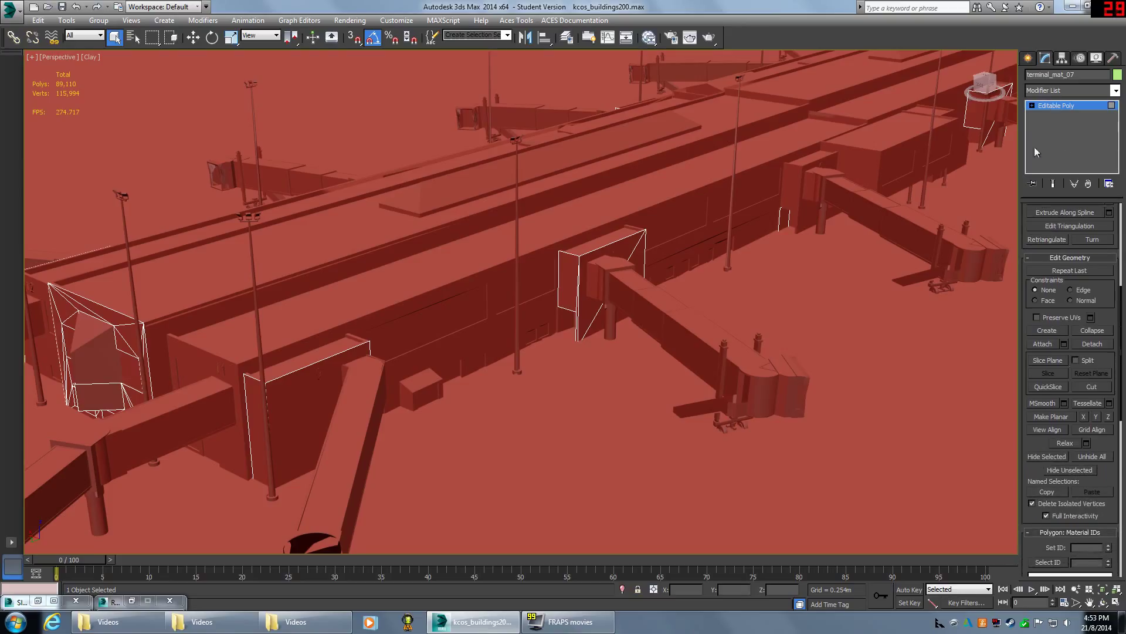
scroll(1106, 304, up, 3)
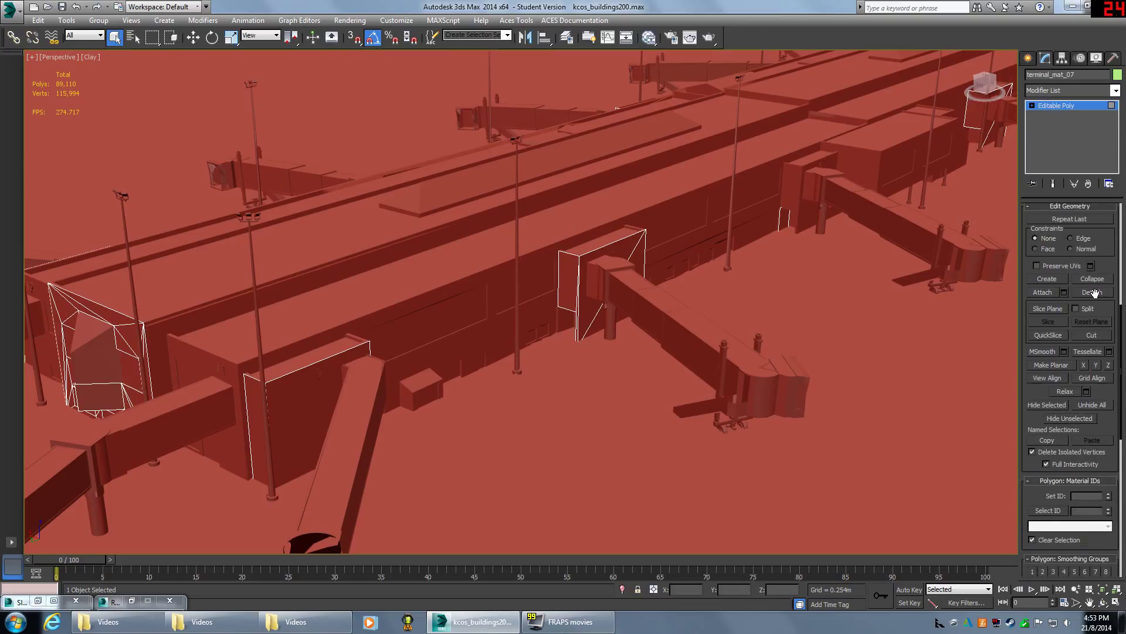
scroll(1095, 264, up, 5)
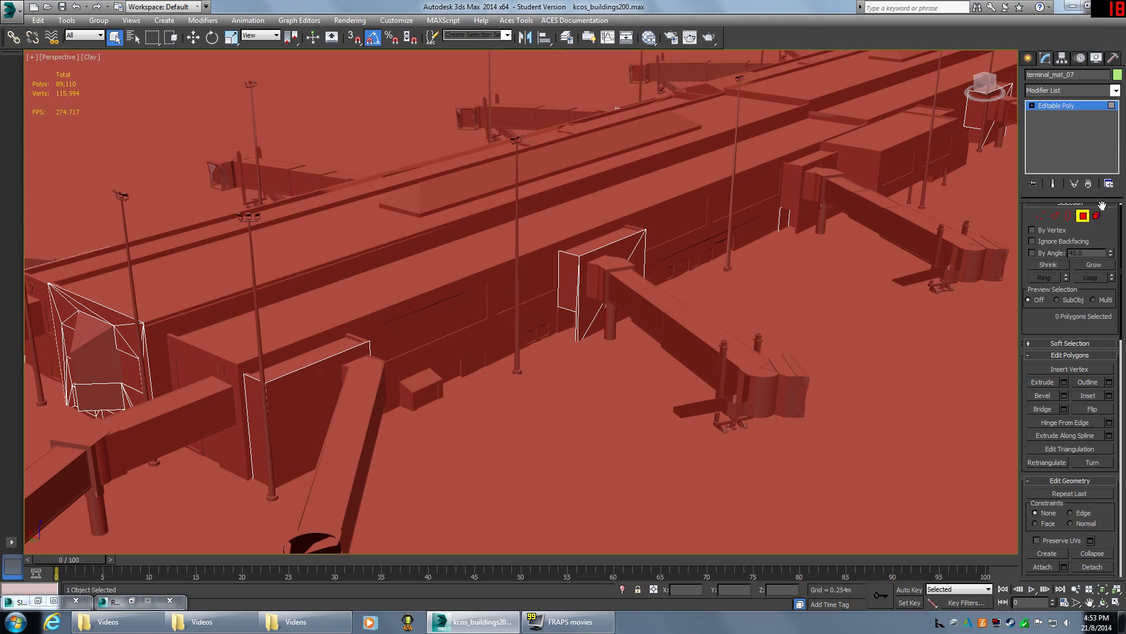
scroll(1079, 211, down, 4)
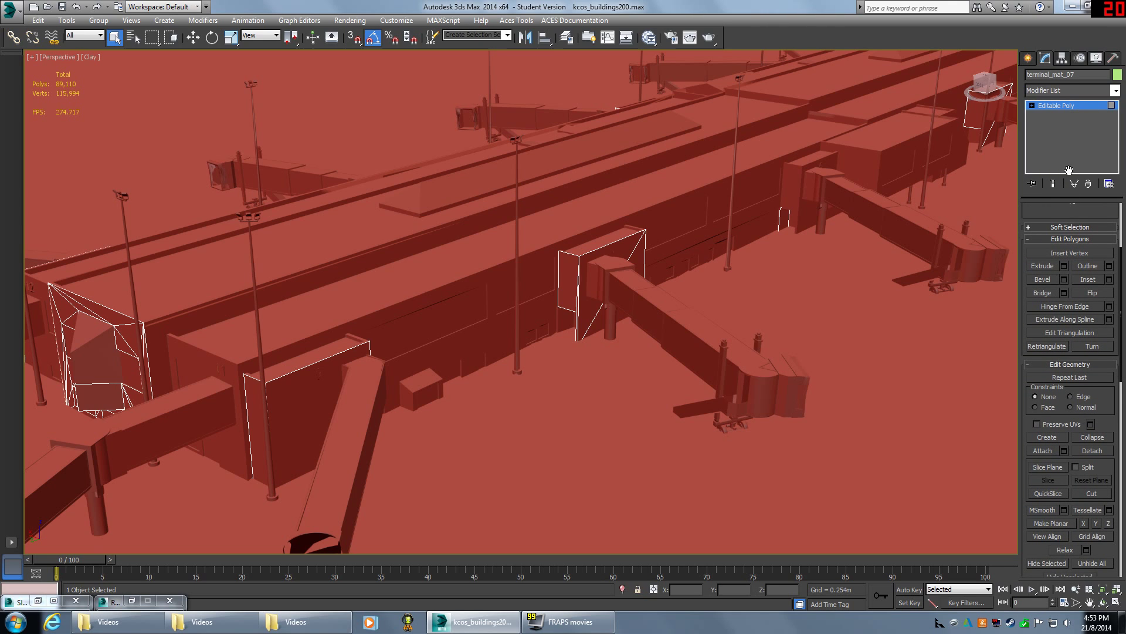
Select all polygons of terminal_mat_07 with material ID 7 and view them across the terminal.
scroll(1066, 284, down, 7)
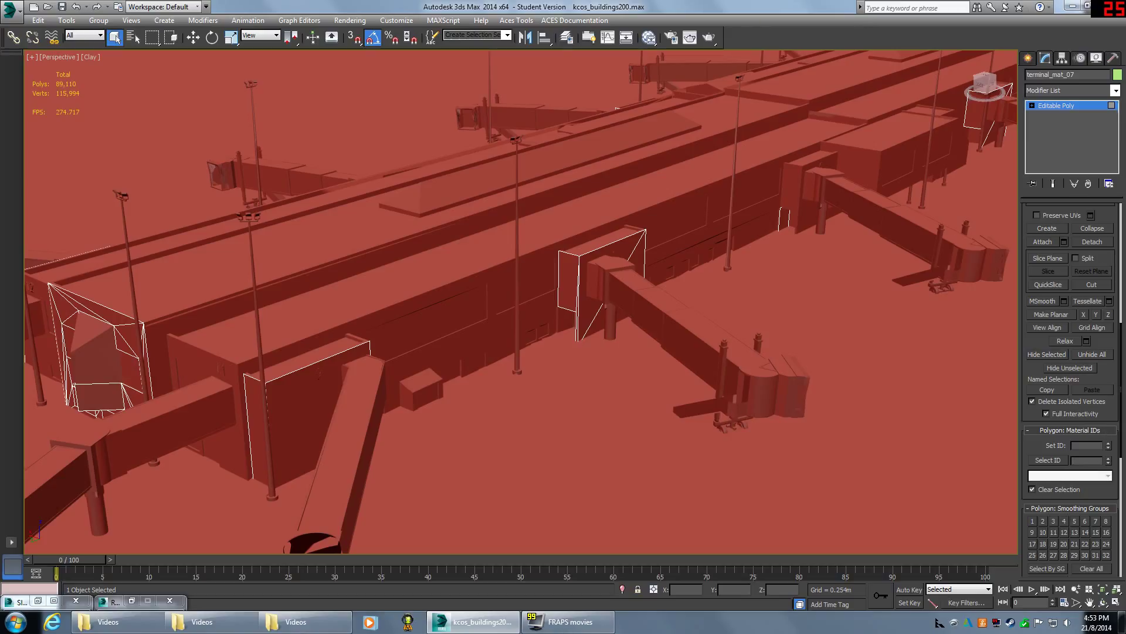
text(7)
click(1047, 459)
scroll(865, 280, down, 15)
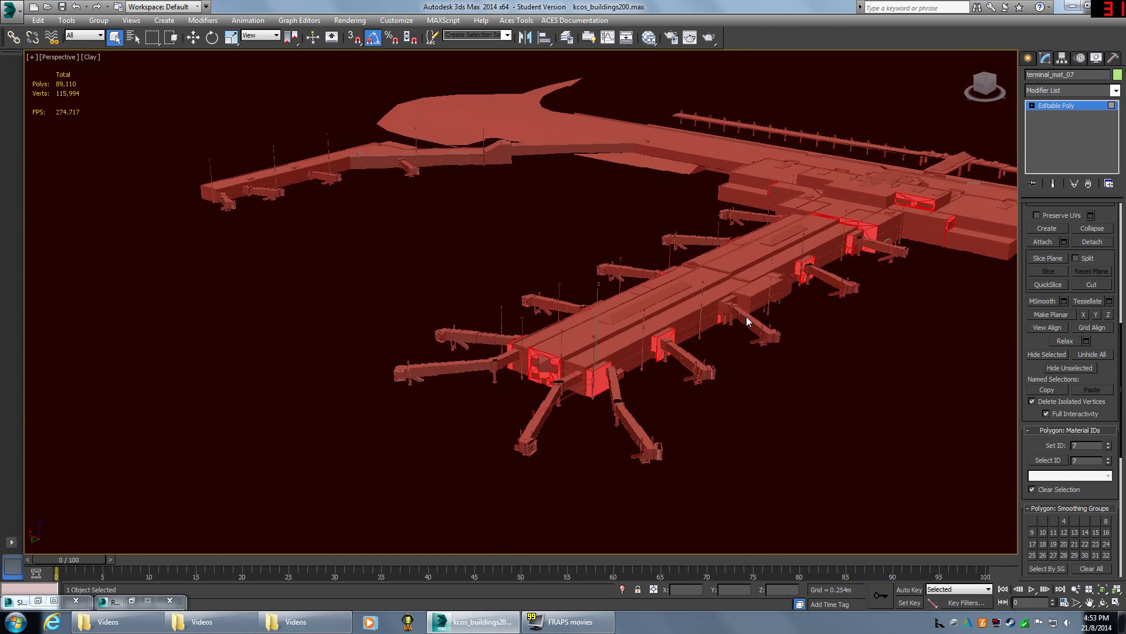
middle_drag(749, 322, 423, 216)
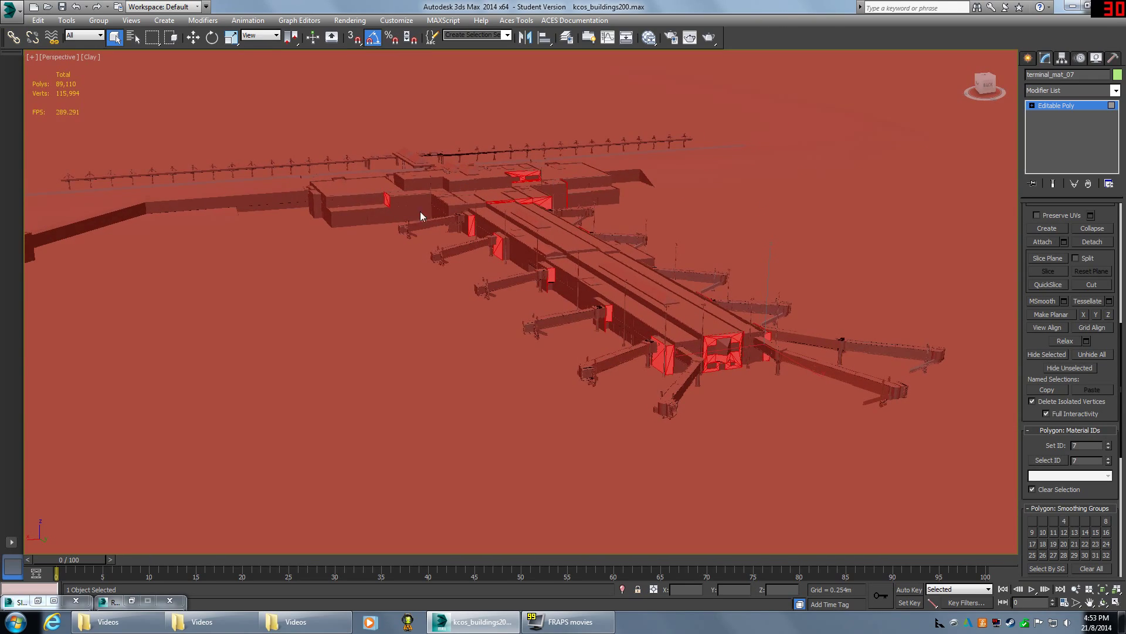
alt+middle_drag(561, 267, 757, 322)
scroll(611, 334, up, 6)
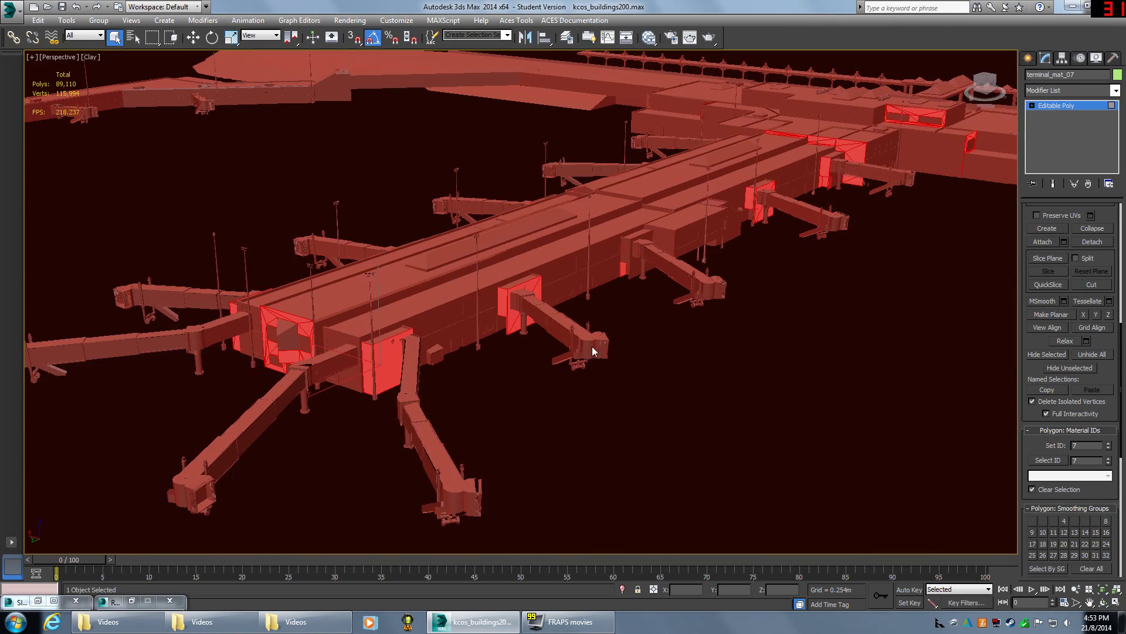
mouse_move(592, 346)
middle_down()
mouse_move(569, 360)
mouse_move(597, 355)
middle_up()
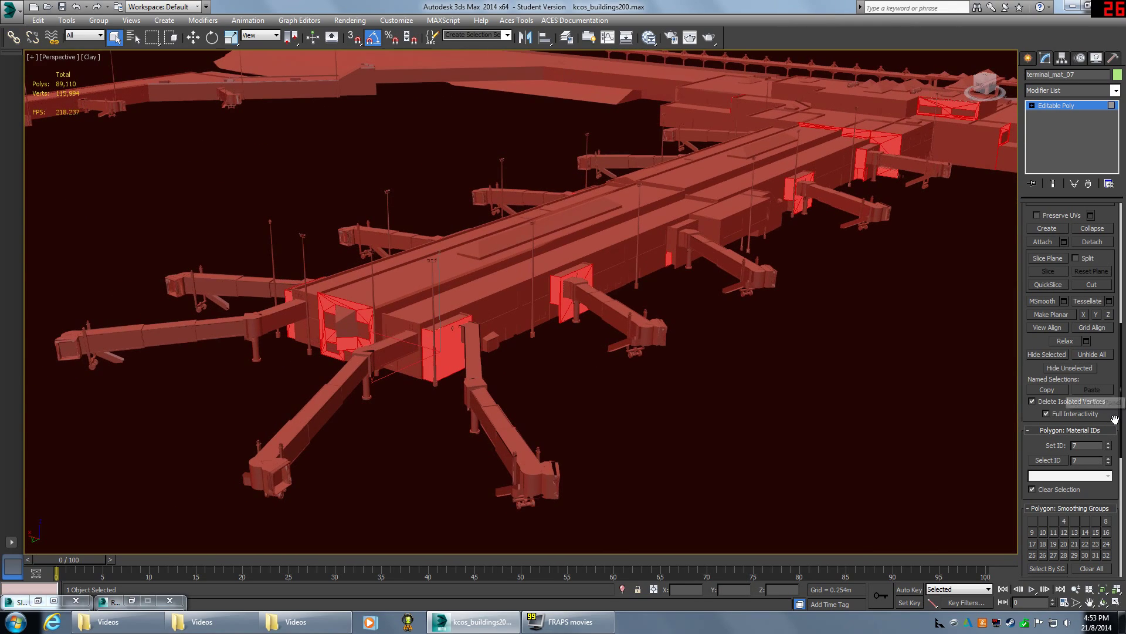
scroll(1109, 370, up, 3)
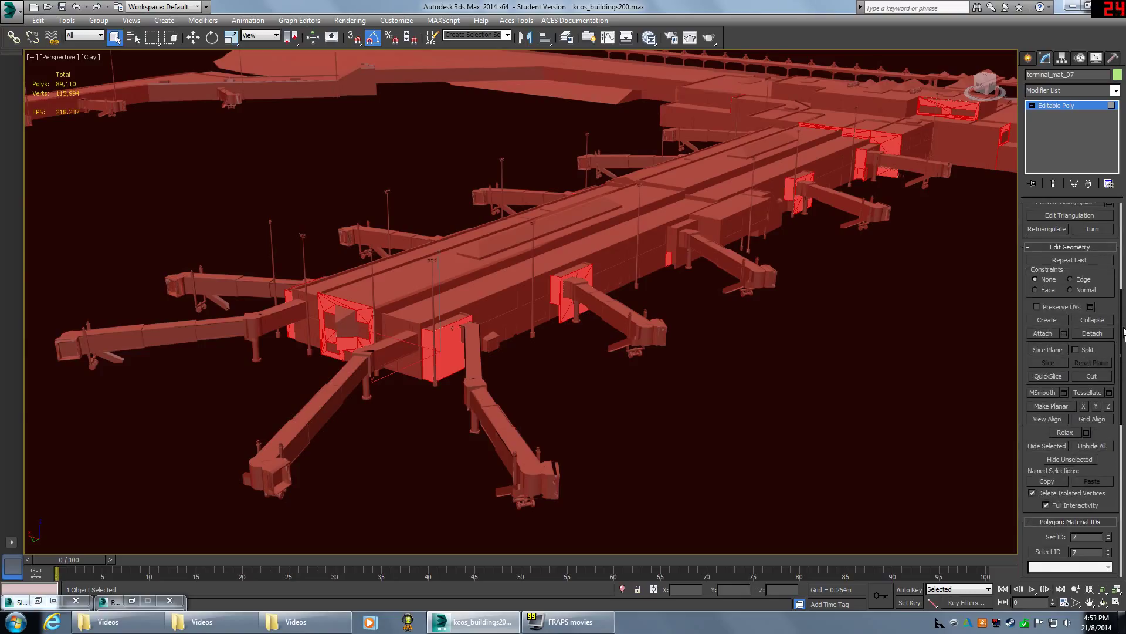
click(1093, 334)
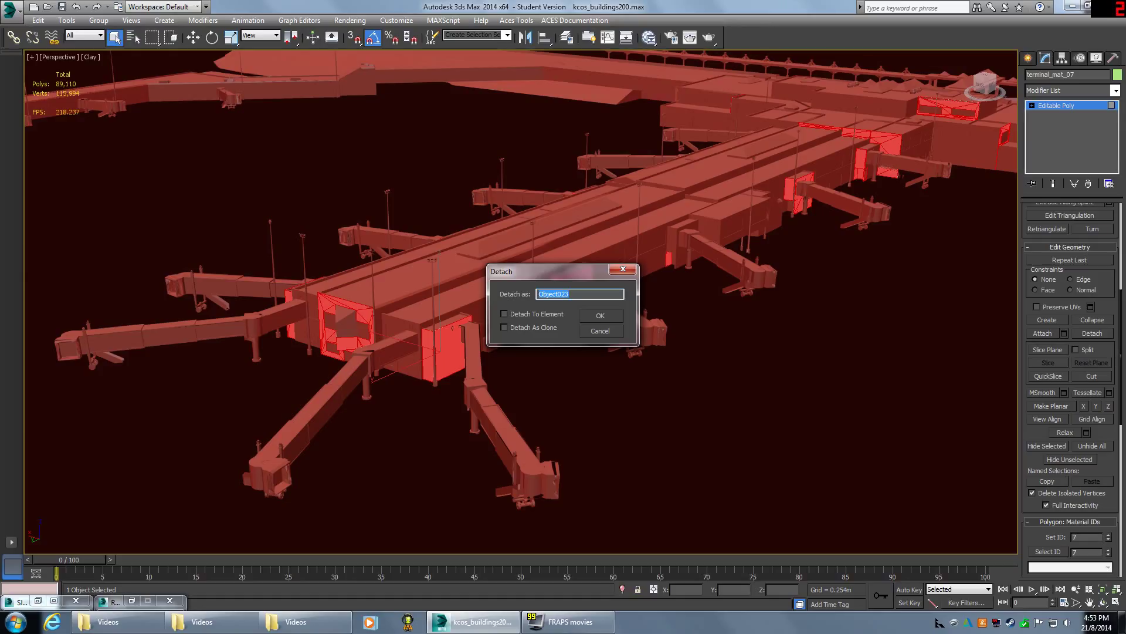
click(599, 331)
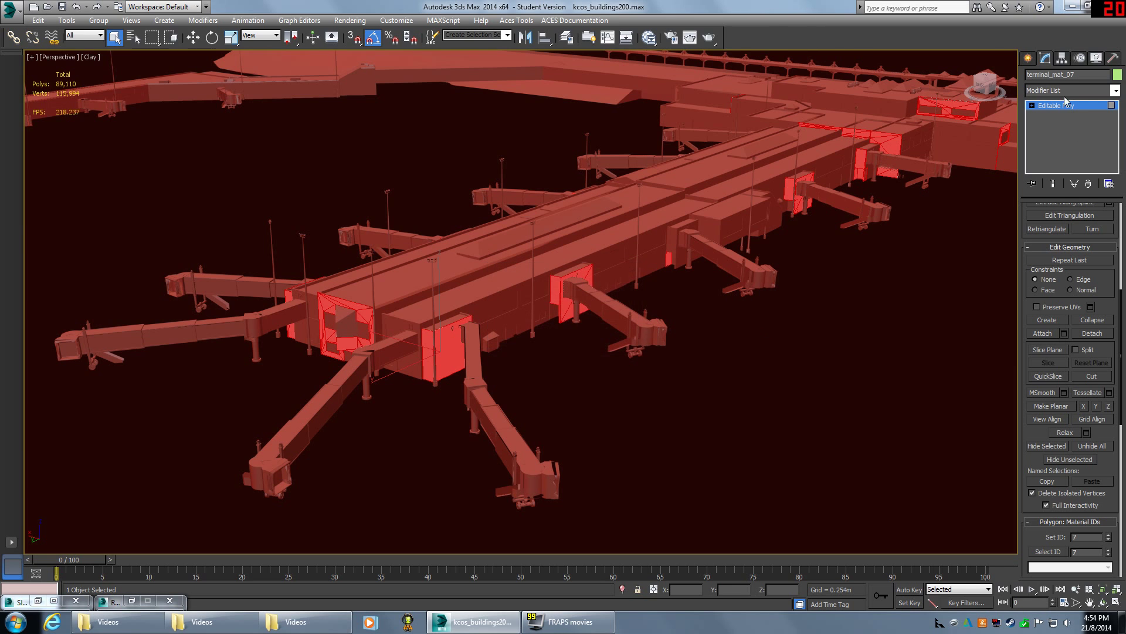
Open the Slate Material Editor at full-screen size and show an empty area of its node view.
scroll(629, 296, up, 6)
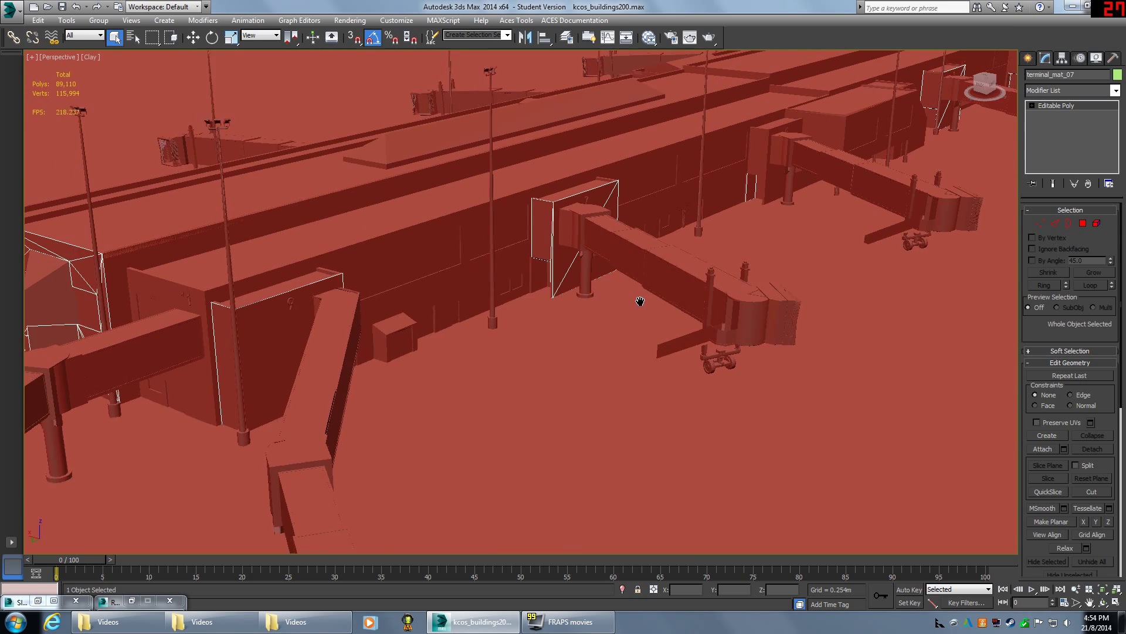
click(653, 35)
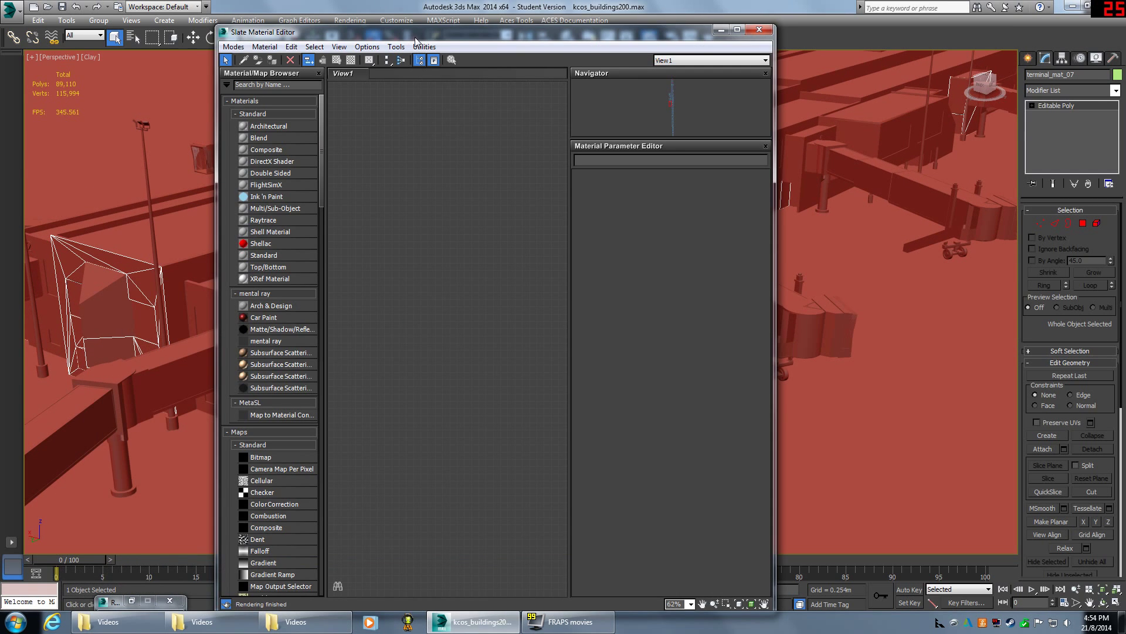
double_click(415, 32)
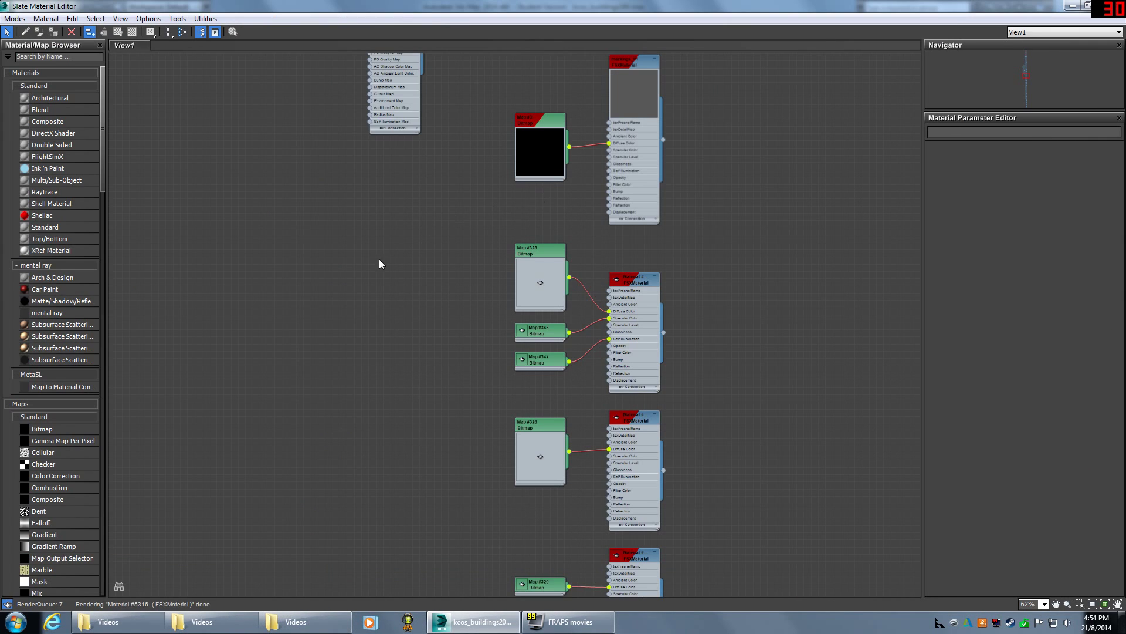
middle_drag(383, 262, 545, 330)
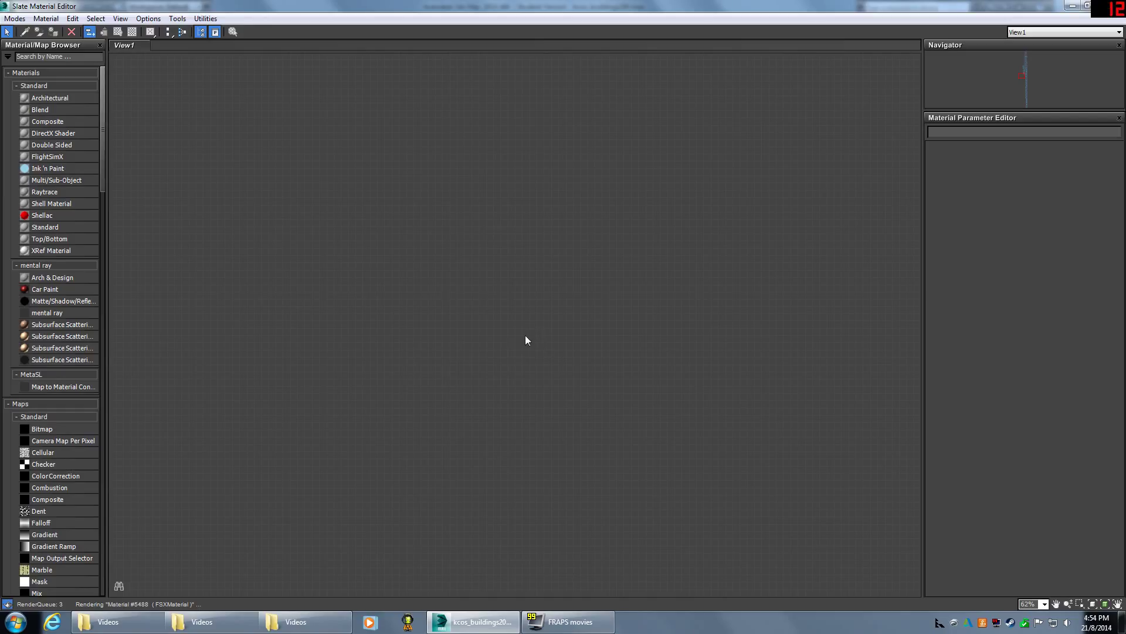
Add a mental ray Arch & Design material to the node view, show its parameters and leave free space beside its map inputs.
click(44, 86)
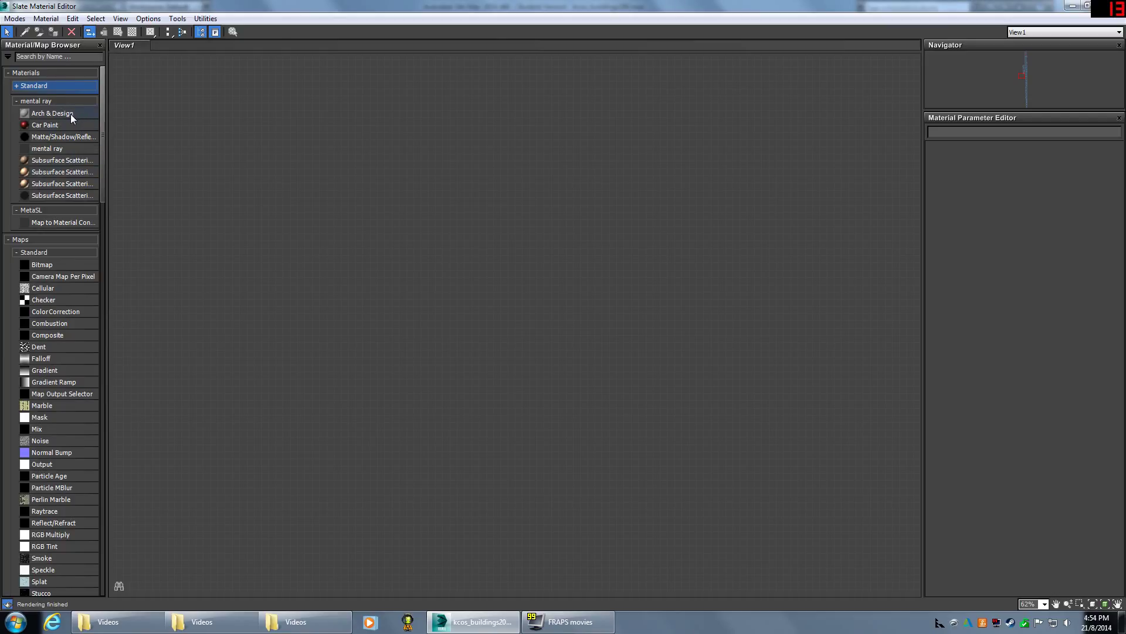
drag(57, 114, 529, 196)
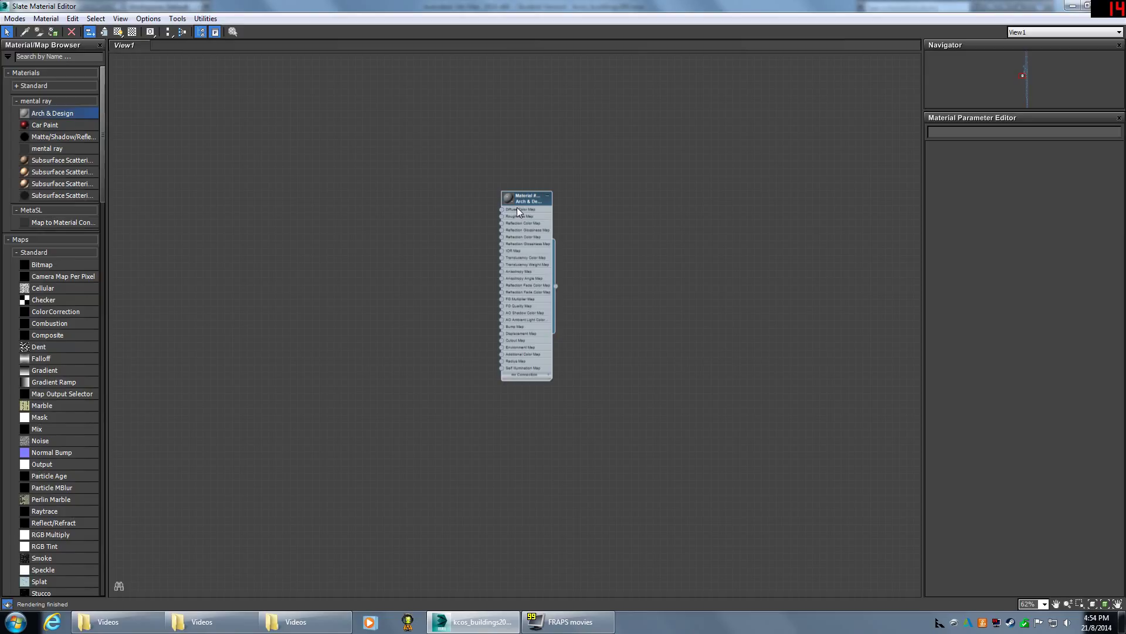
drag(522, 206, 708, 237)
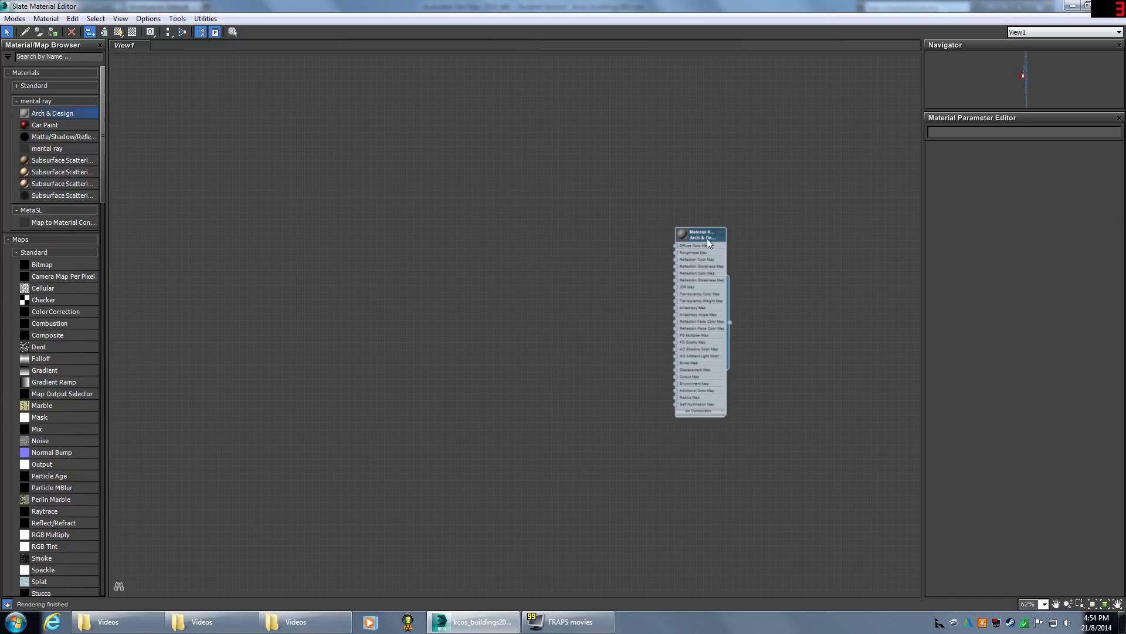
double_click(707, 239)
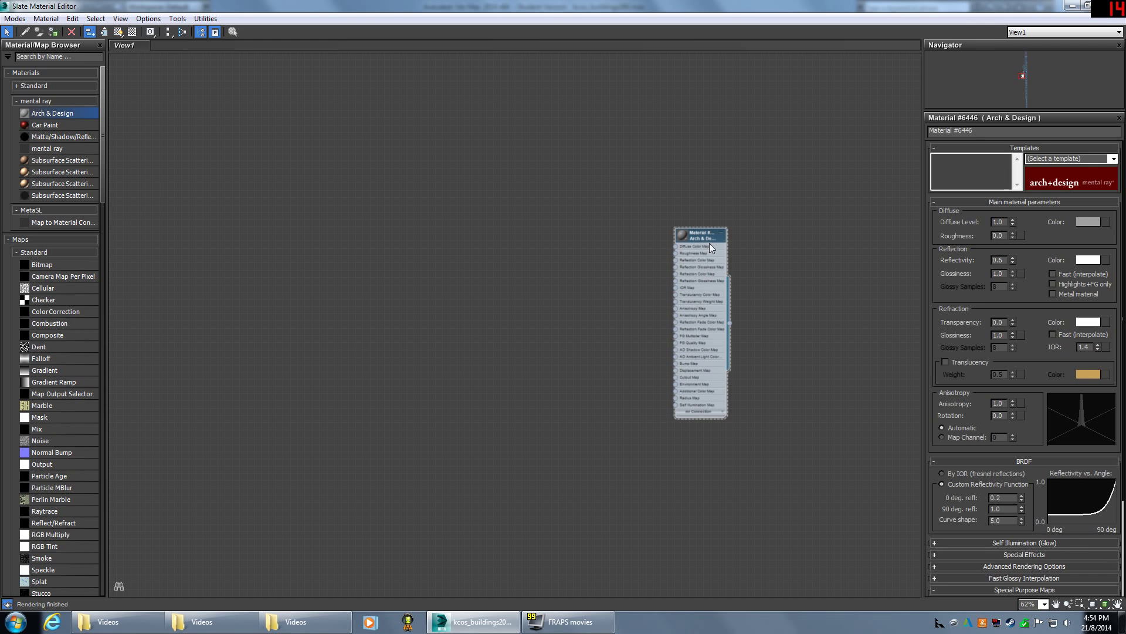
drag(706, 239, 634, 257)
scroll(634, 257, up, 1)
scroll(635, 257, up, 4)
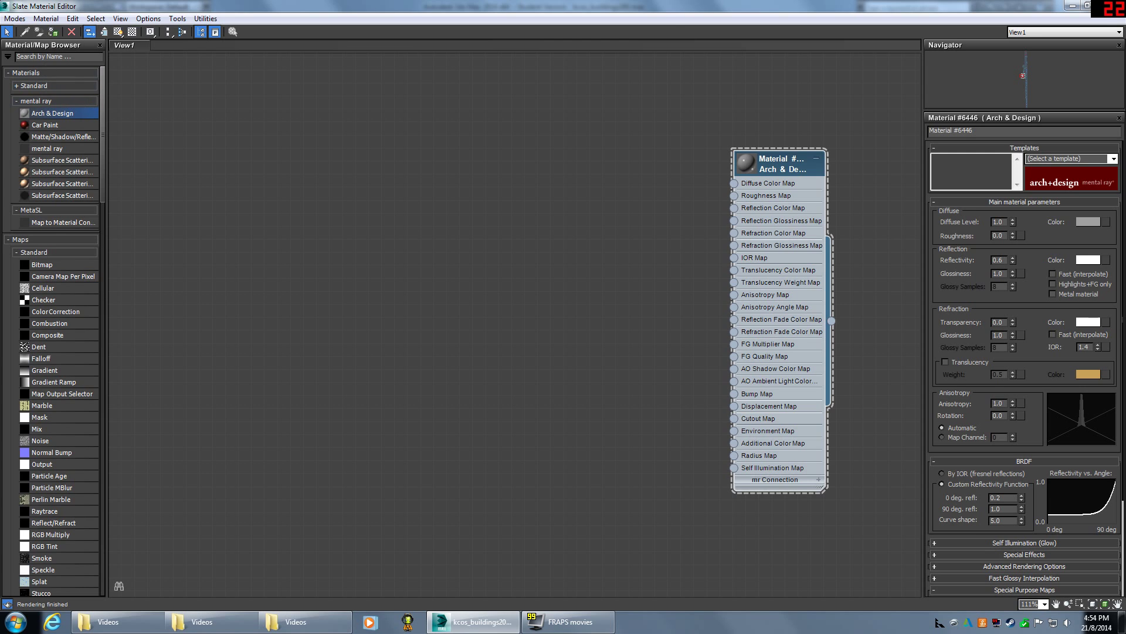
drag(796, 166, 743, 165)
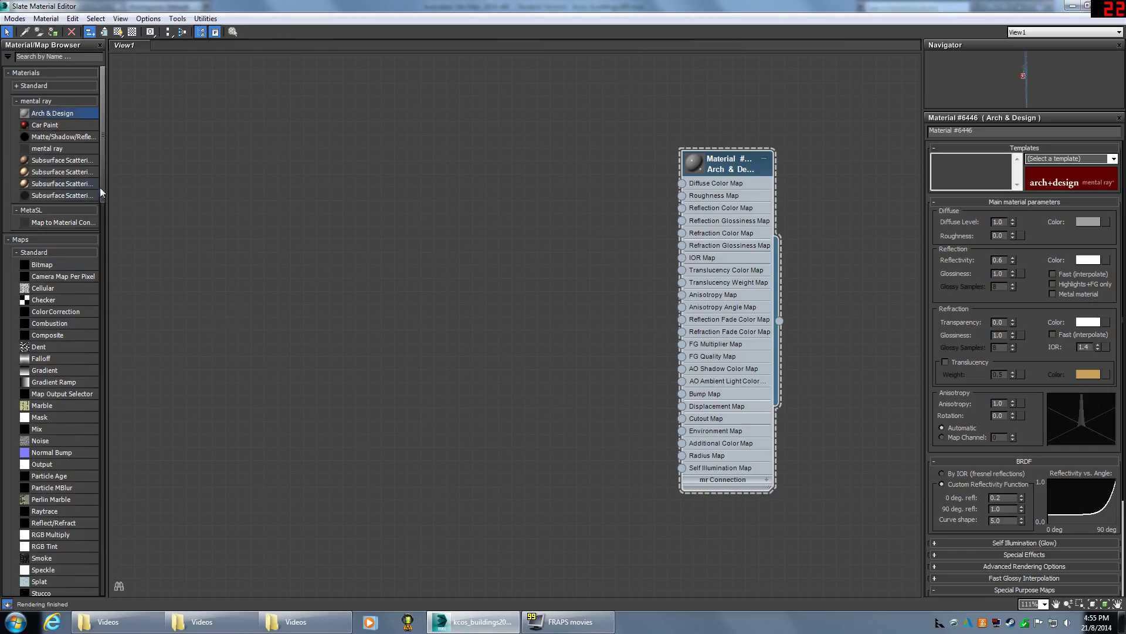
Search for "ambient", add an Ambient/Reflective Occlusion map and connect it to the Arch & Design material's Diffuse Color Map.
scroll(103, 191, down, 1)
scroll(102, 185, up, 1)
click(17, 56)
text(ambient)
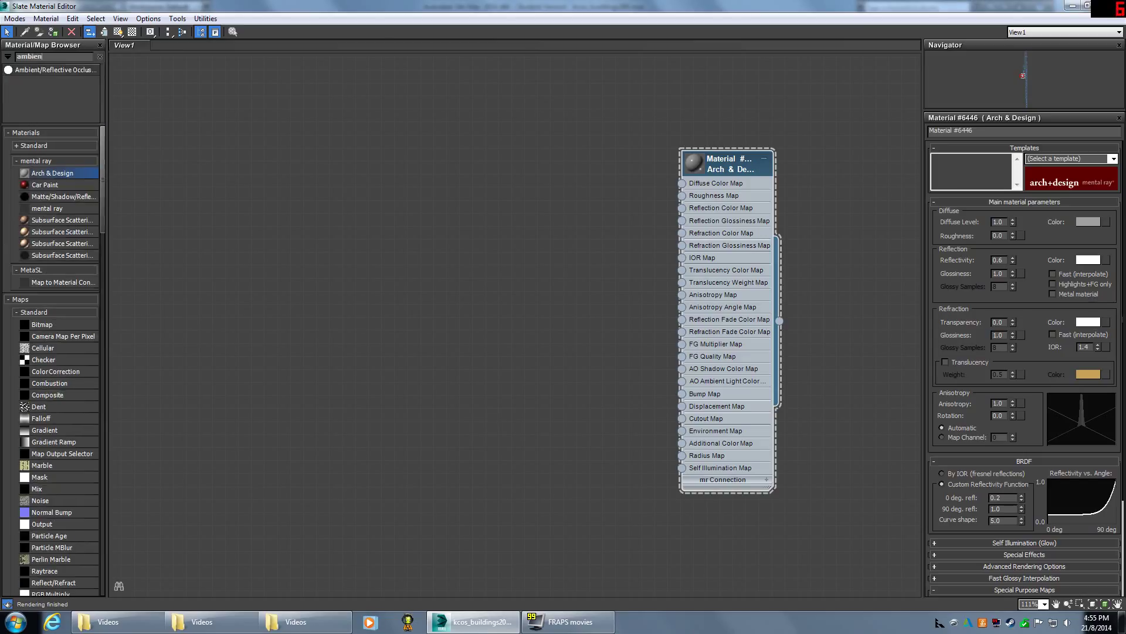
click(69, 69)
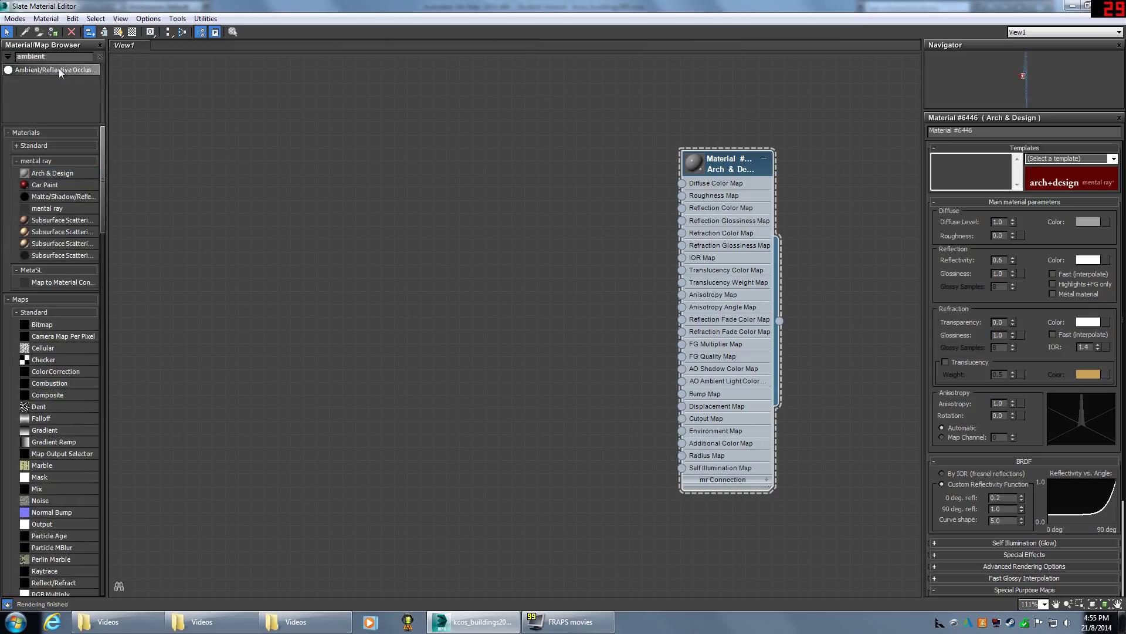
drag(535, 238, 537, 247)
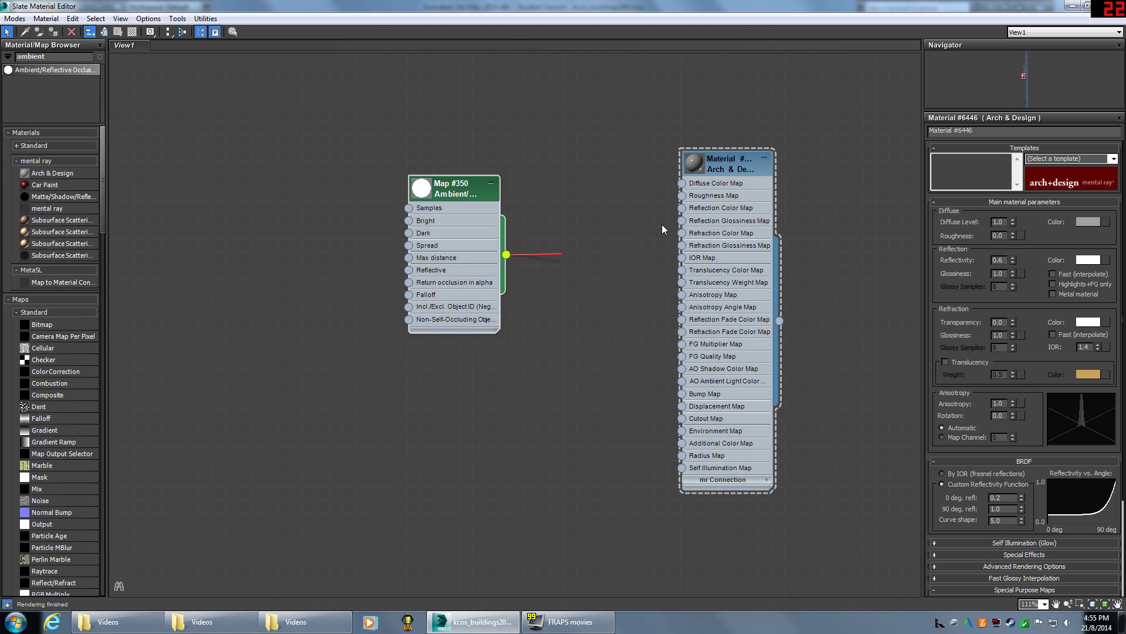
drag(662, 224, 681, 183)
Set the Arch & Design material's Reflectivity to 0.0.
drag(1028, 267, 1027, 253)
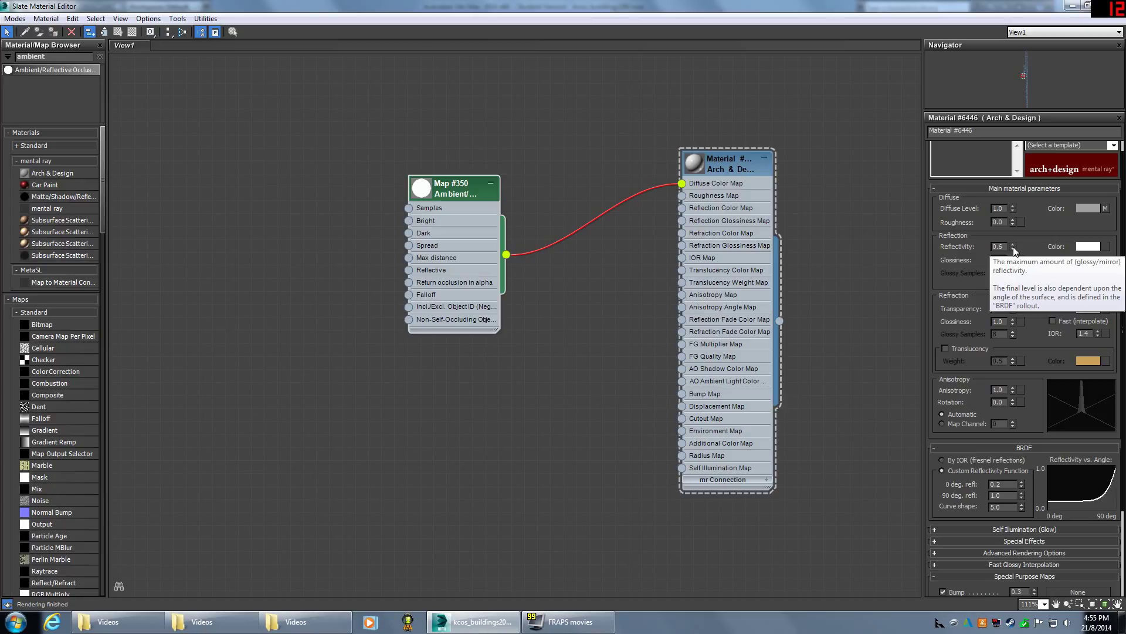
right_click(1013, 249)
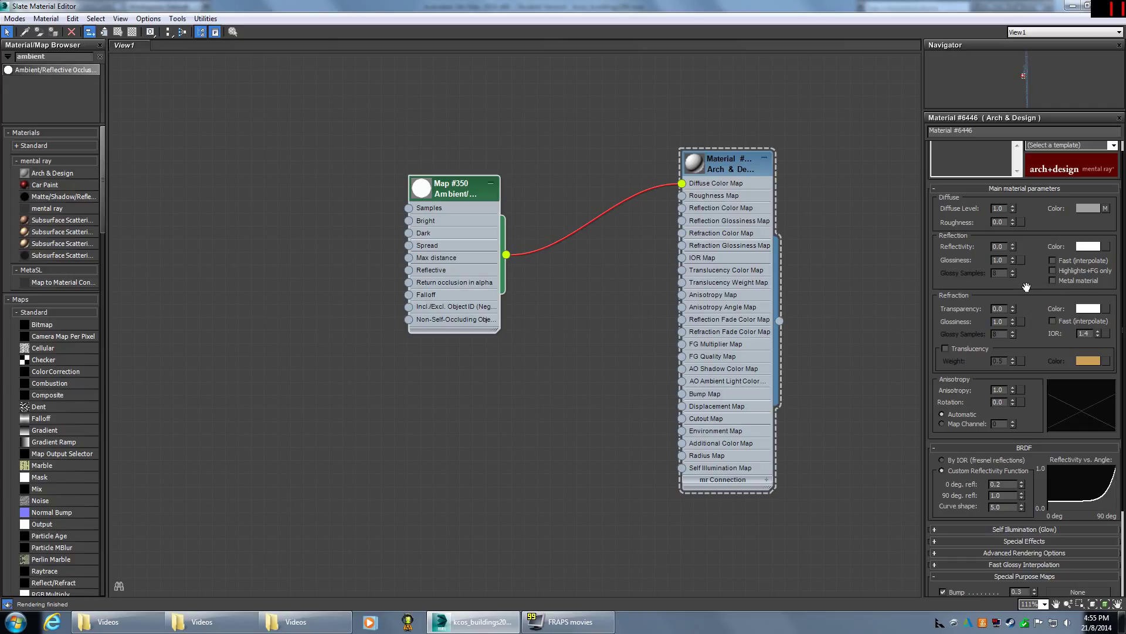
drag(1036, 297, 1034, 348)
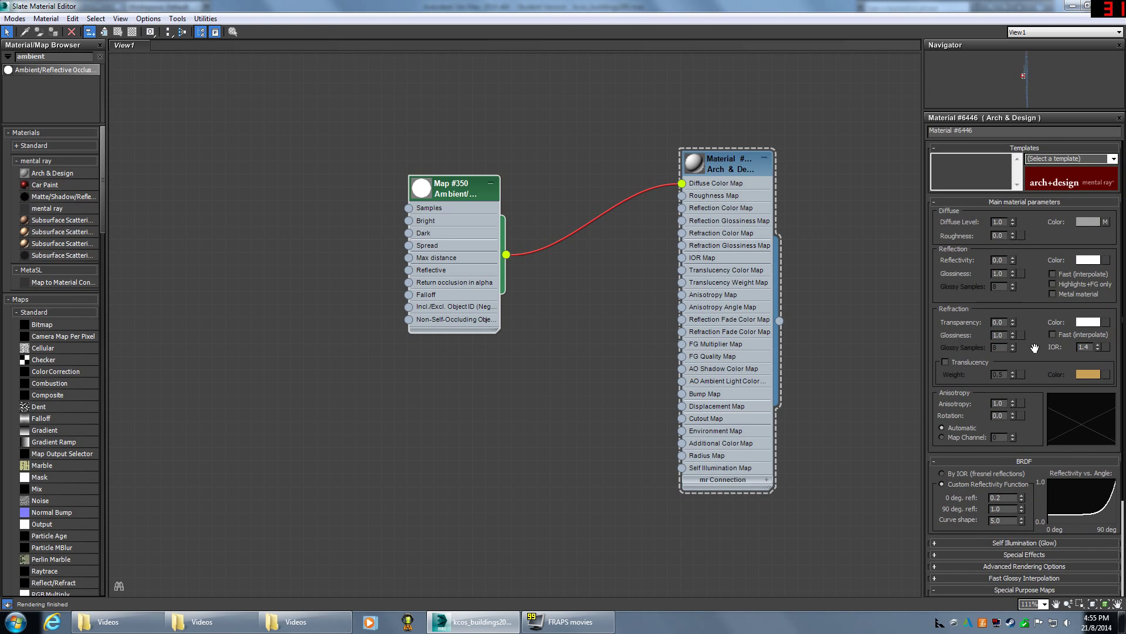
Show the Ambient/Reflective Occlusion map's parameters, reduce the editor to a smaller window and set Samples to 30.
middle_drag(413, 247, 364, 292)
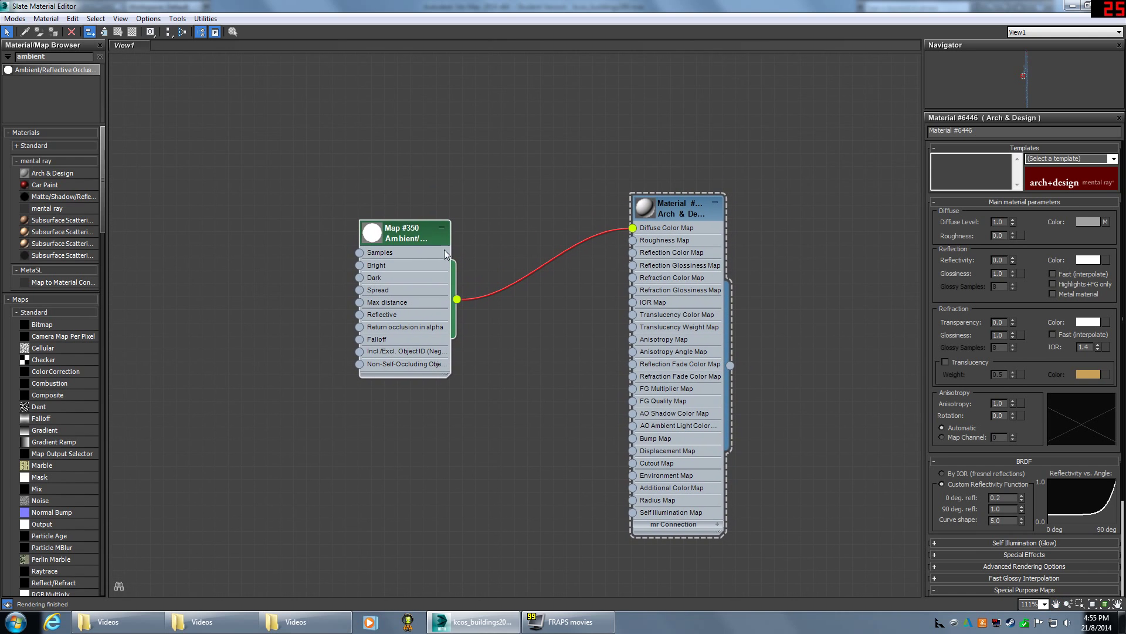
double_click(410, 233)
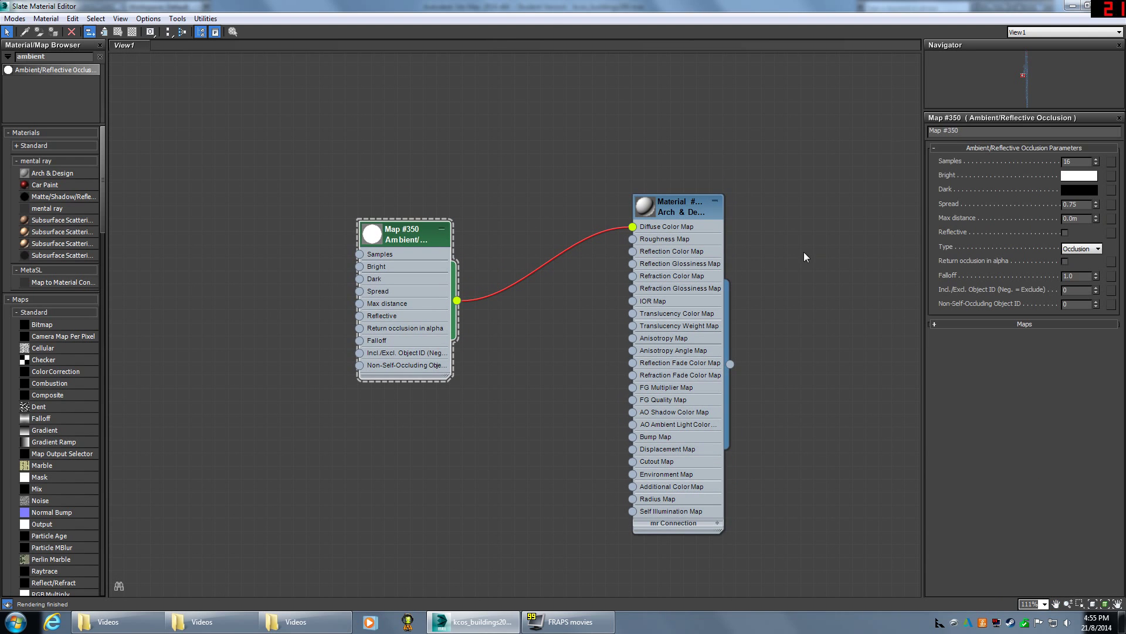
drag(850, 6, 416, 42)
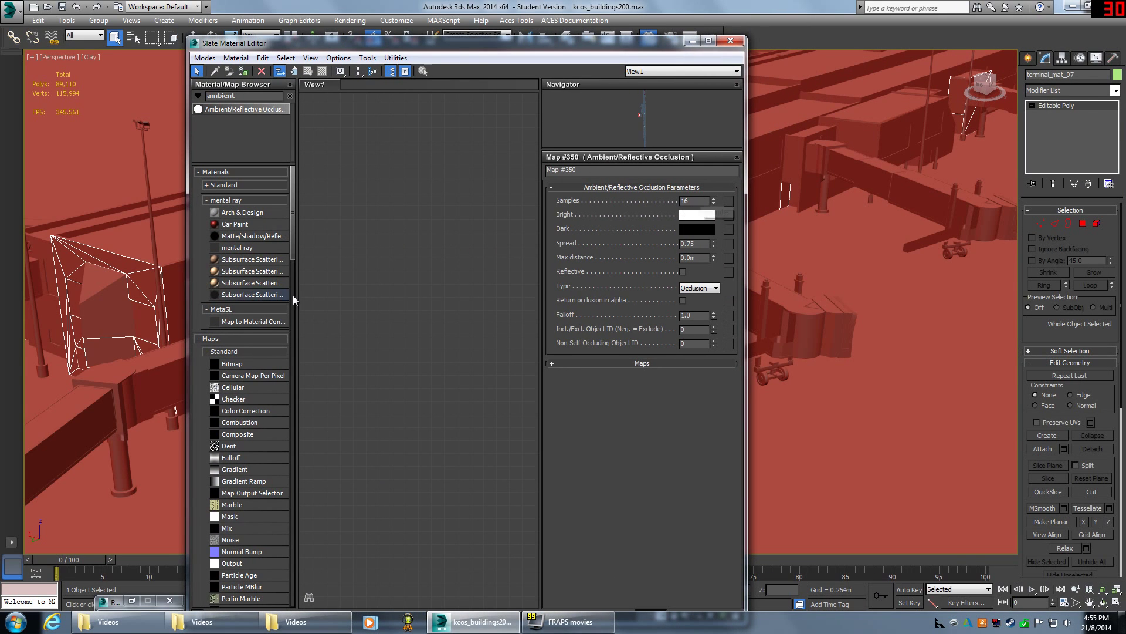
middle_drag(417, 346, 427, 301)
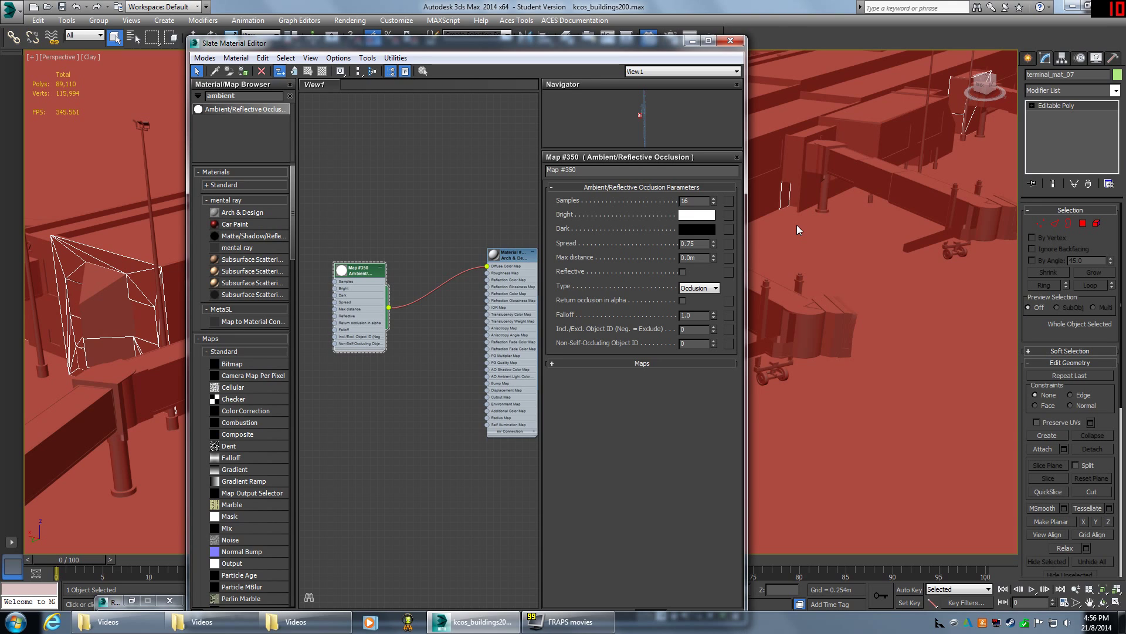
drag(701, 229, 716, 203)
double_click(694, 200)
text(030)
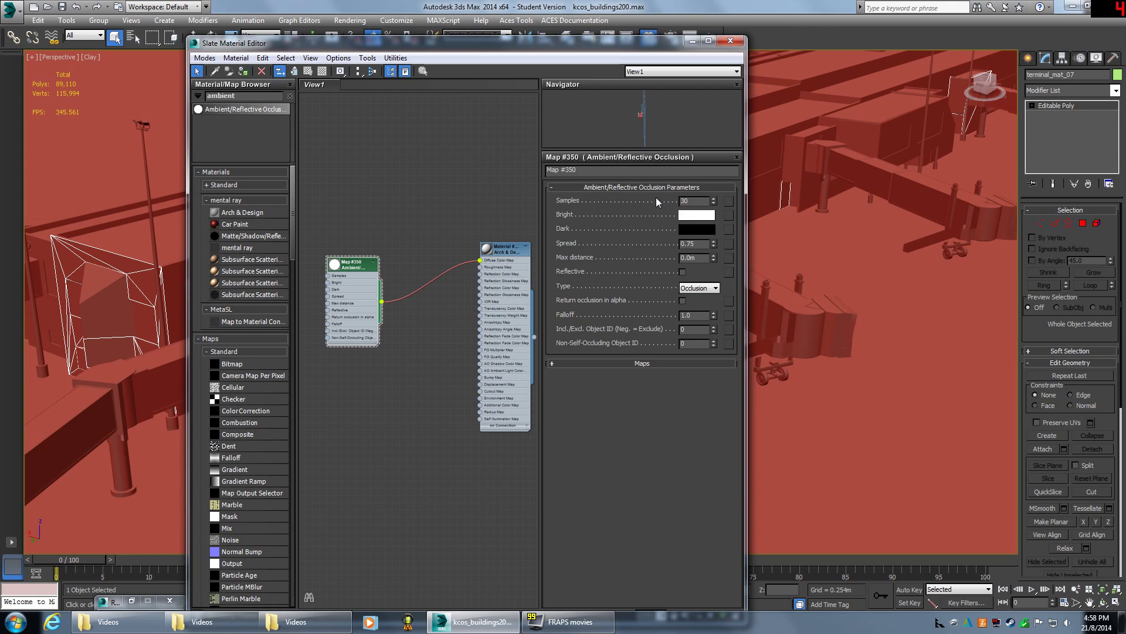
double_click(691, 201)
Set the occlusion map's Dark color to a Value of 0.2, and check the Type options while keeping Occlusion.
click(704, 231)
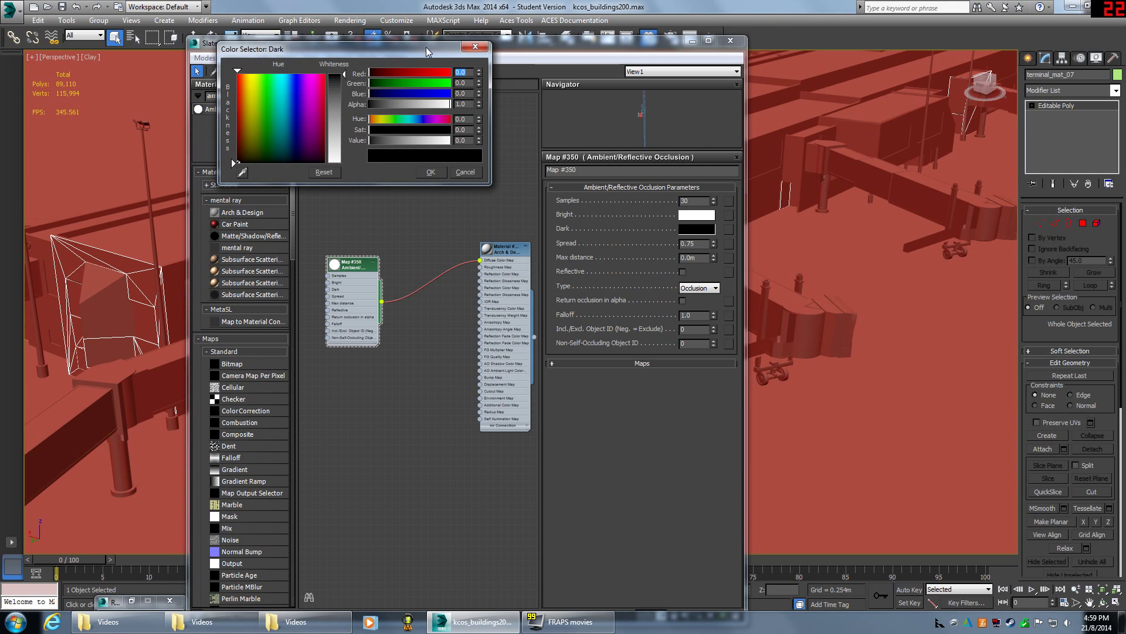
drag(426, 47, 431, 156)
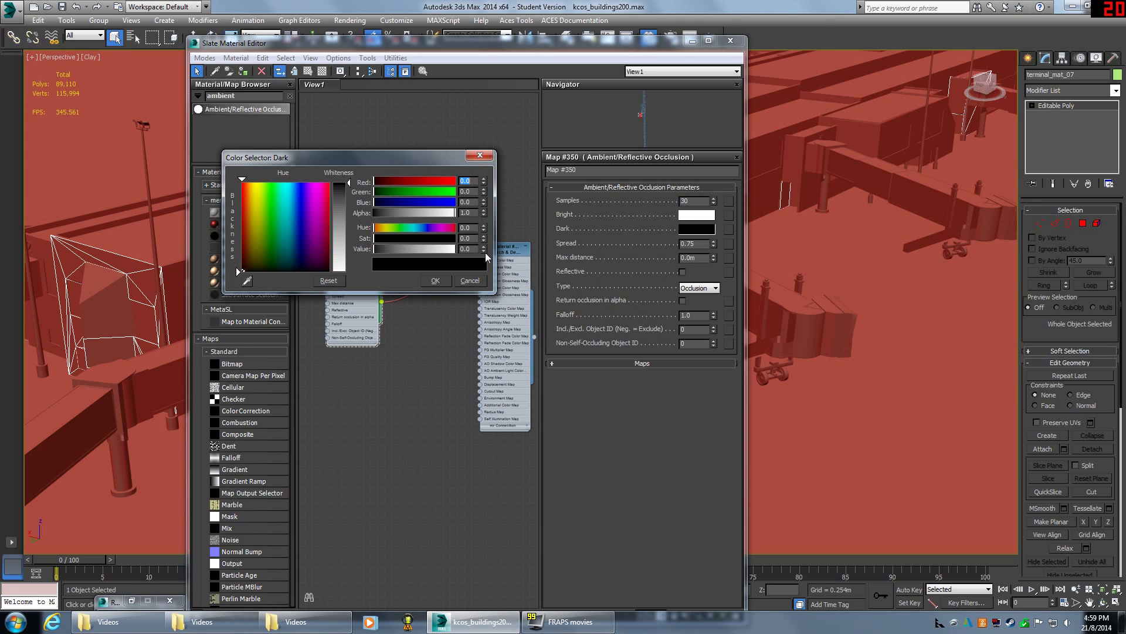
click(471, 248)
drag(471, 249, 455, 251)
text(.2)
key(Tab)
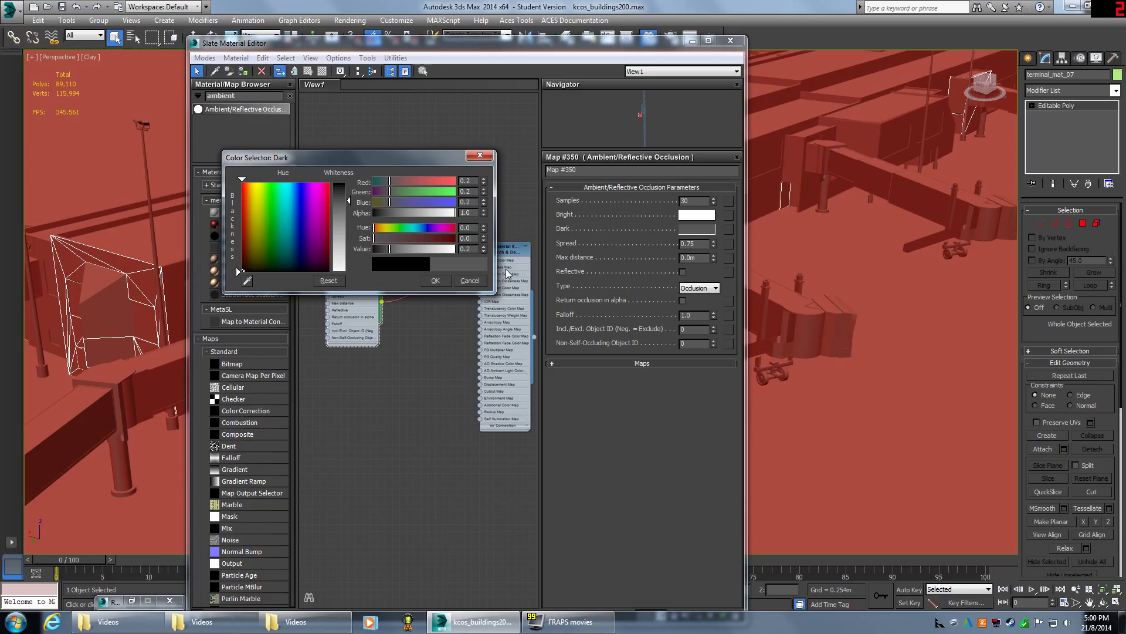
click(440, 281)
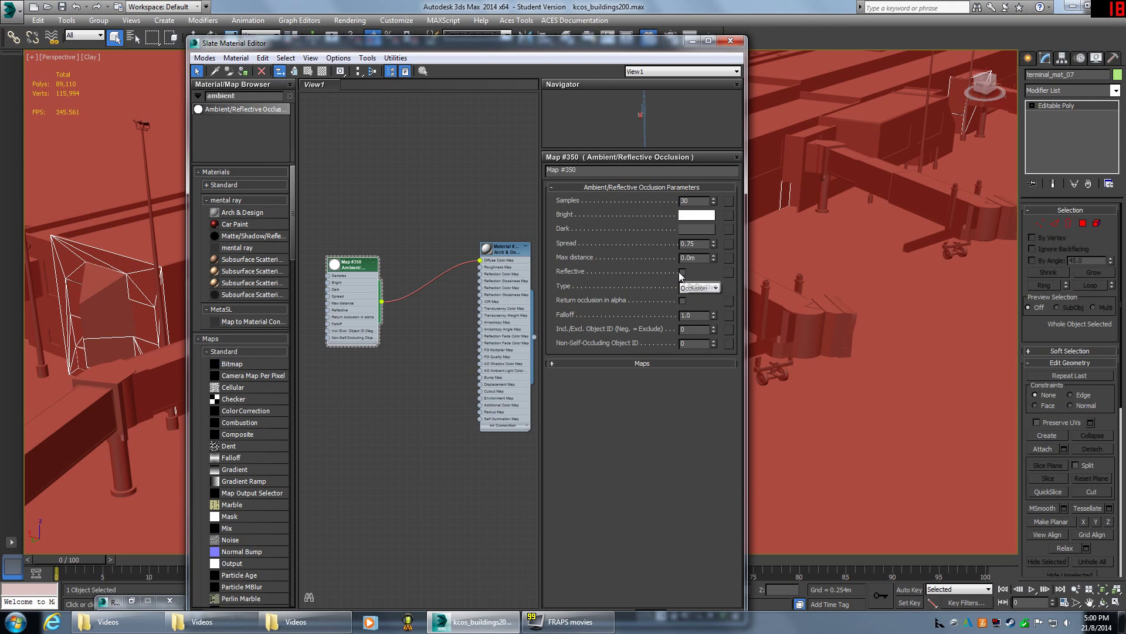
click(706, 288)
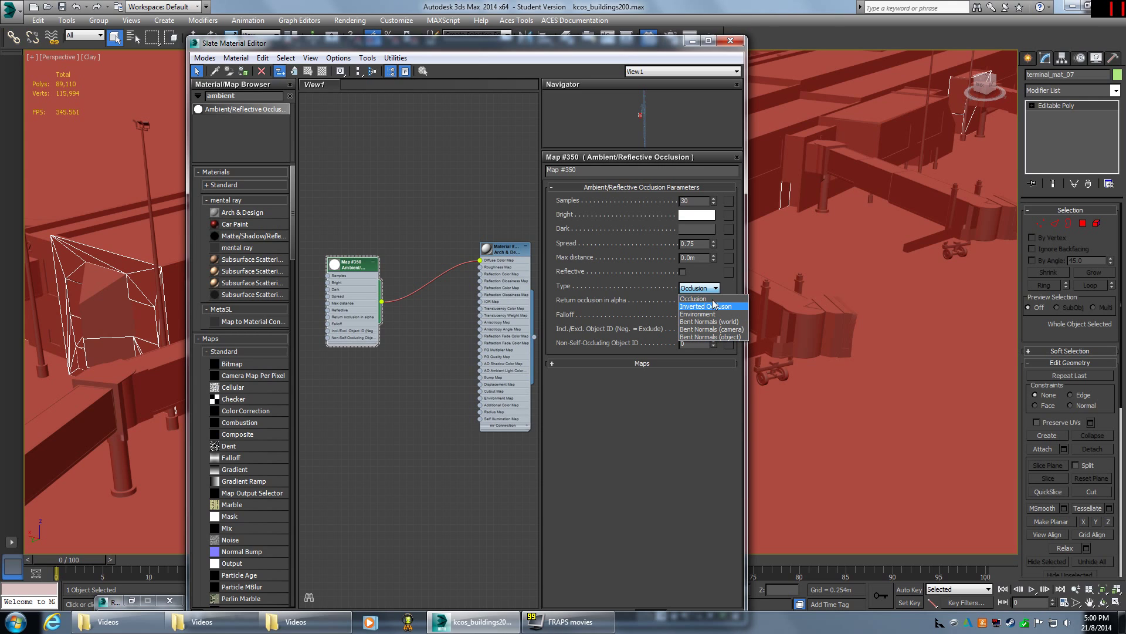
click(418, 353)
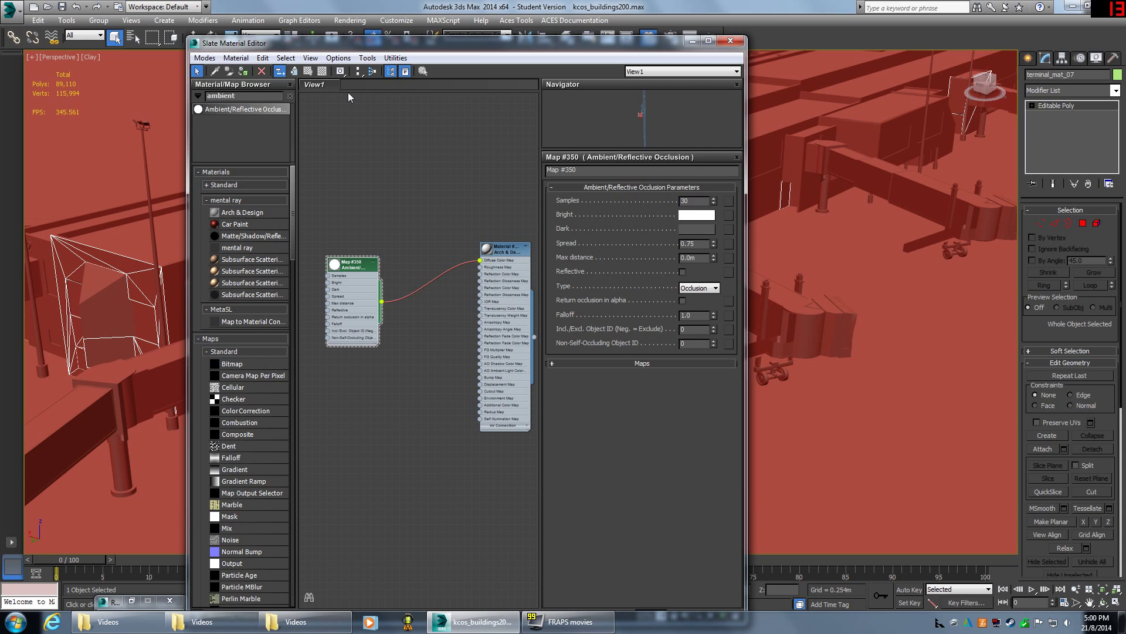
Switch the viewport to Shaded, assign the Arch & Design material to terminal_mat_07 and minimize the material editor to view the terminal.
click(91, 57)
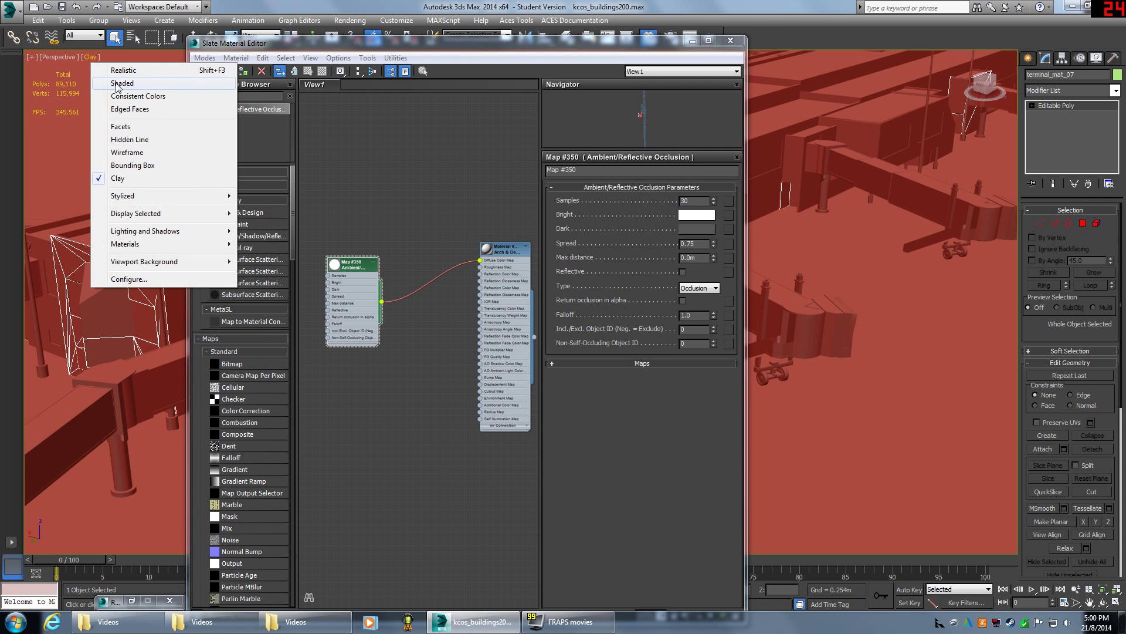
click(117, 85)
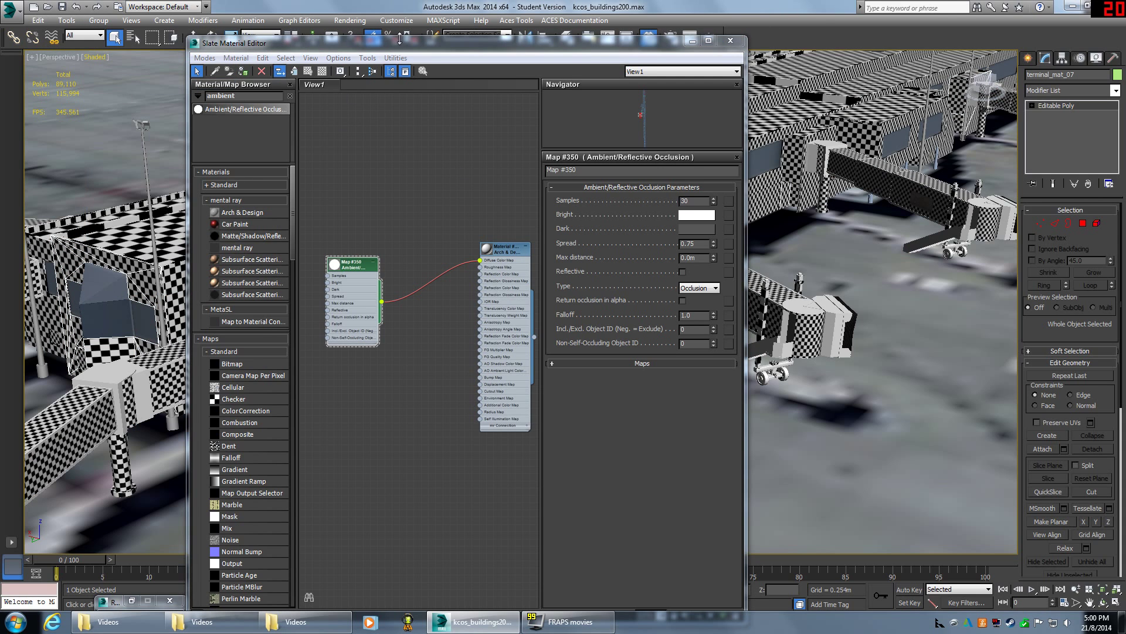
mouse_move(403, 46)
mouse_down()
mouse_move(431, 251)
mouse_move(542, 349)
mouse_up()
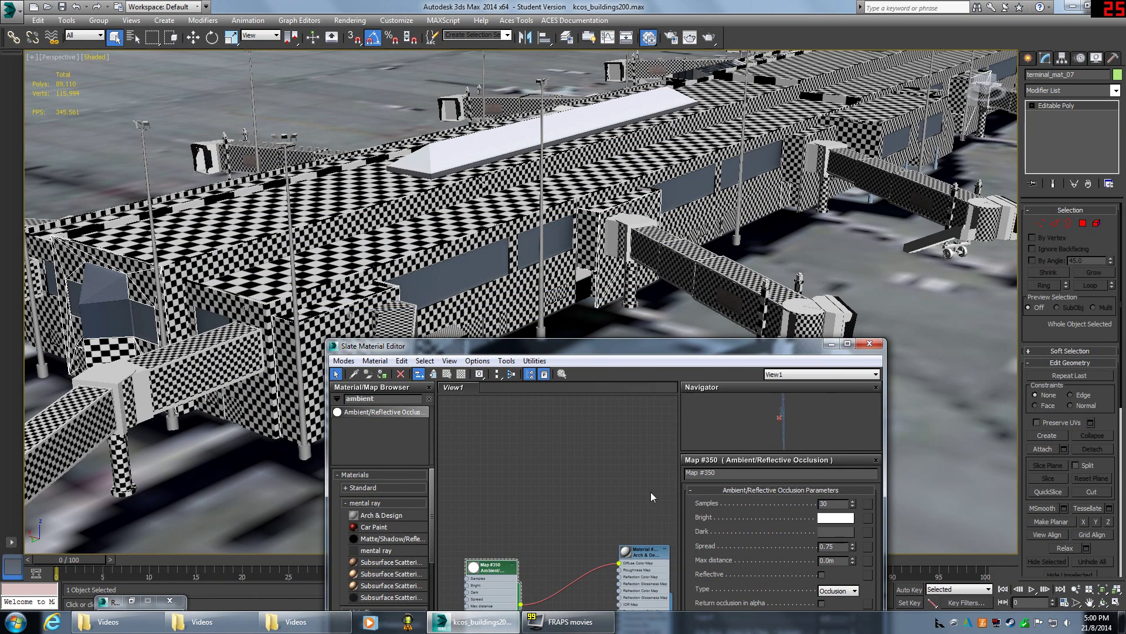
click(653, 555)
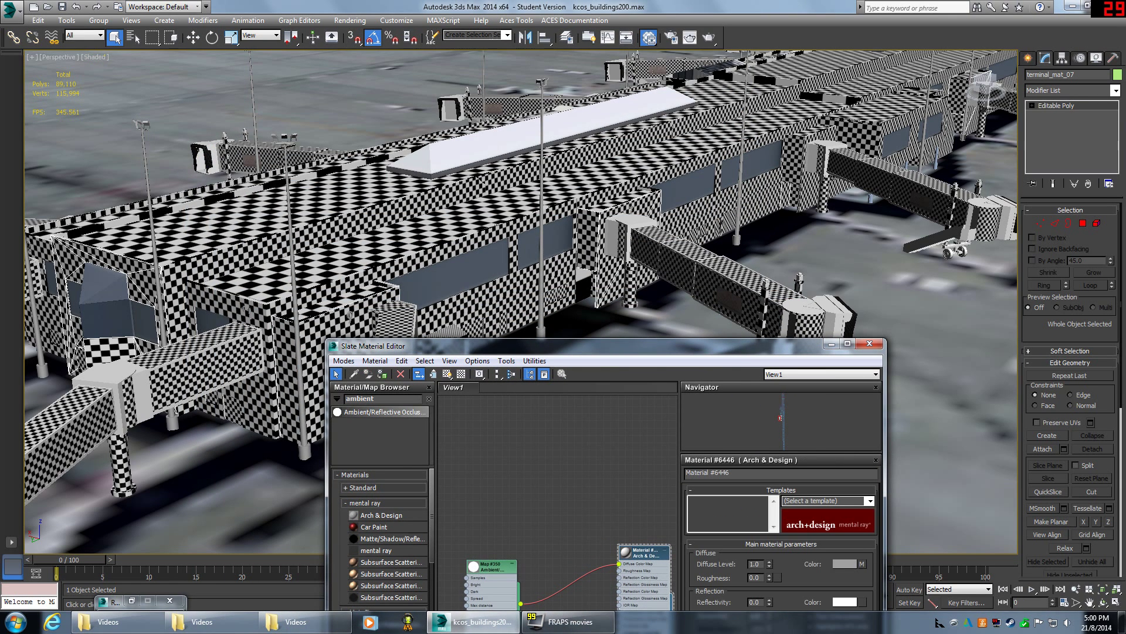
click(382, 375)
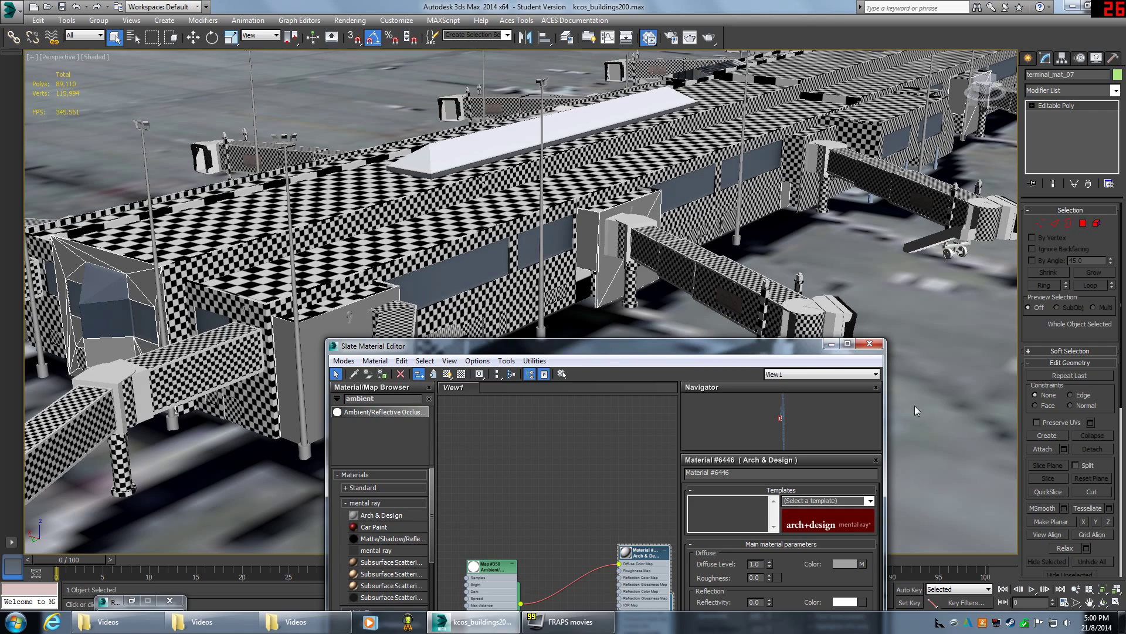
click(831, 345)
alt+middle_drag(809, 338, 705, 312)
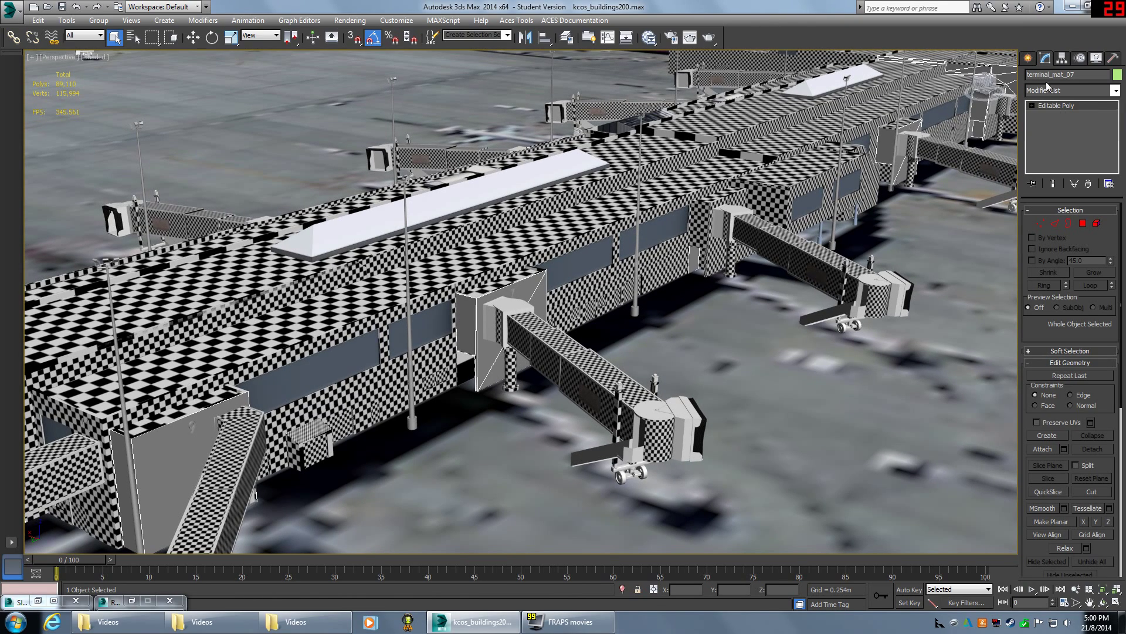
Place a standard Skylight on the apron beside the terminal's jetways.
click(1028, 58)
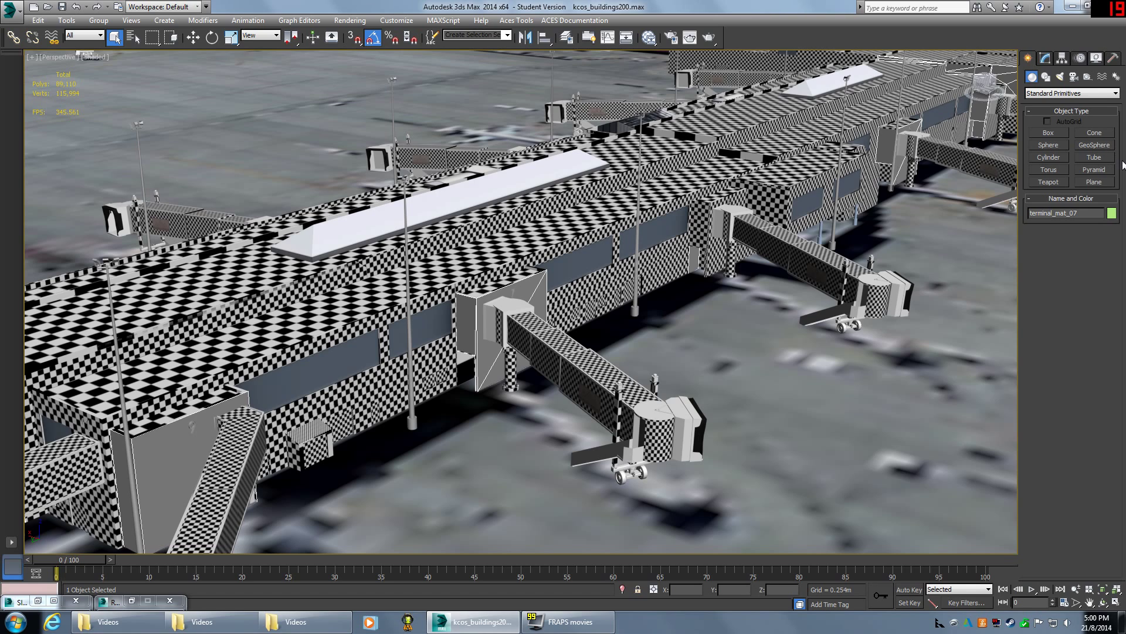
click(1058, 78)
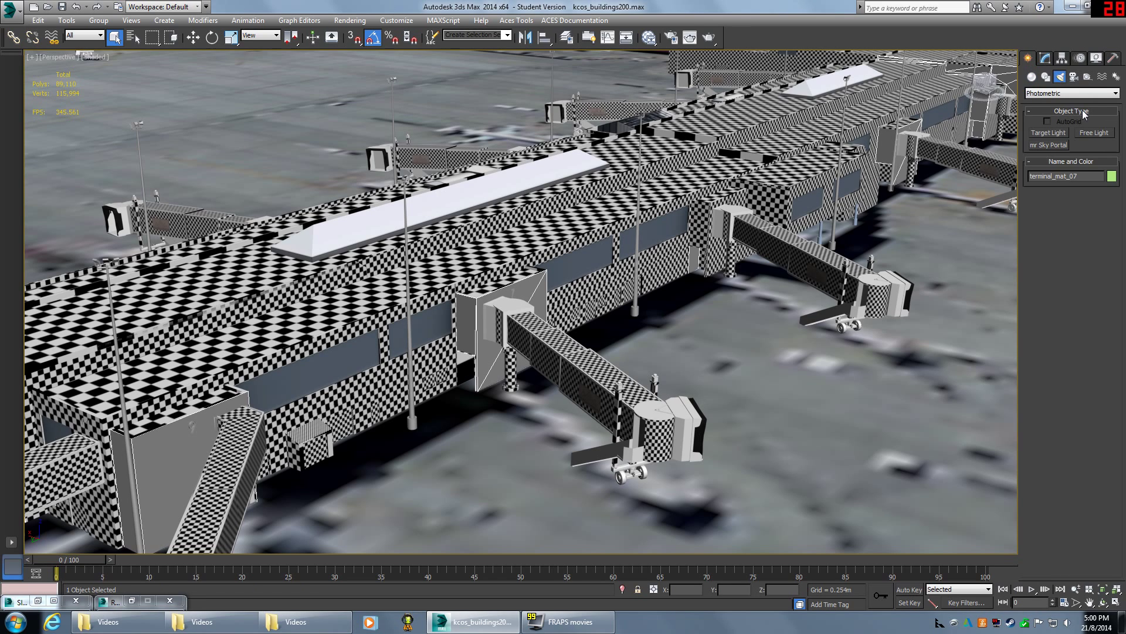
click(1056, 93)
click(1050, 103)
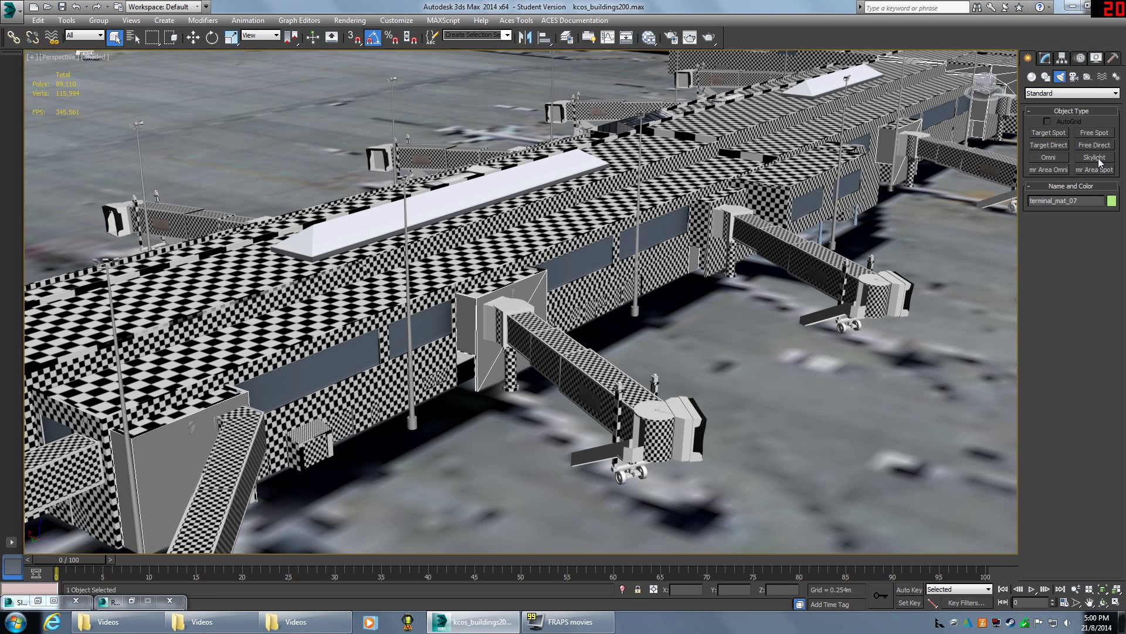
click(1095, 157)
click(844, 422)
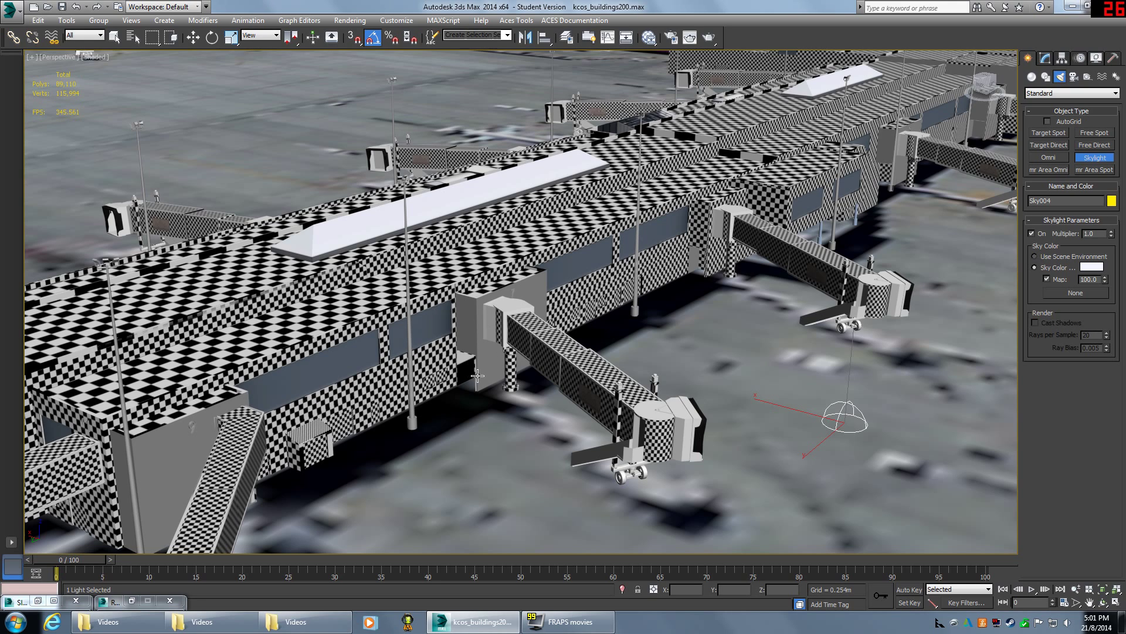
middle_drag(817, 416, 684, 429)
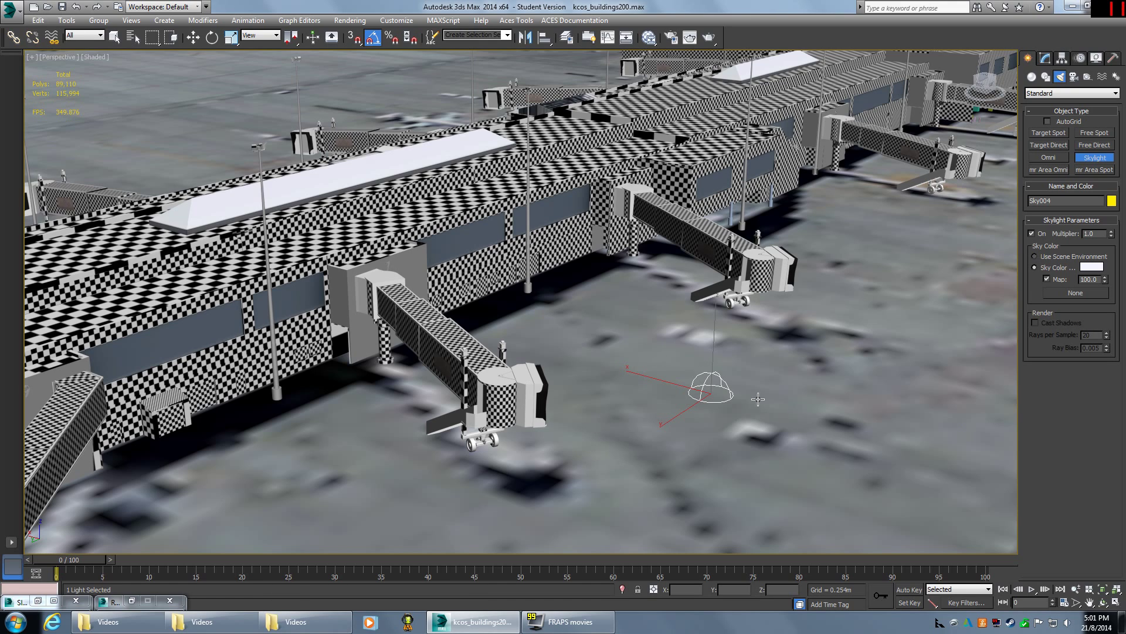
right_click(643, 339)
alt+middle_drag(643, 339, 488, 361)
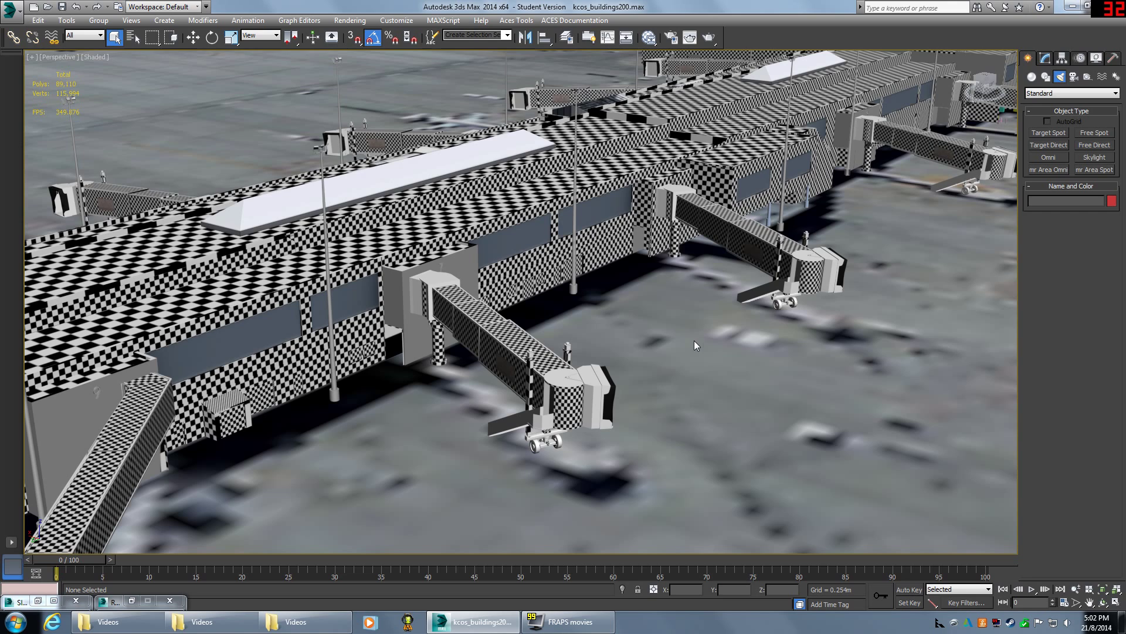
Turn off Use Map for the mr Physical Sky environment map and minimize the Environment and Effects window.
click(396, 20)
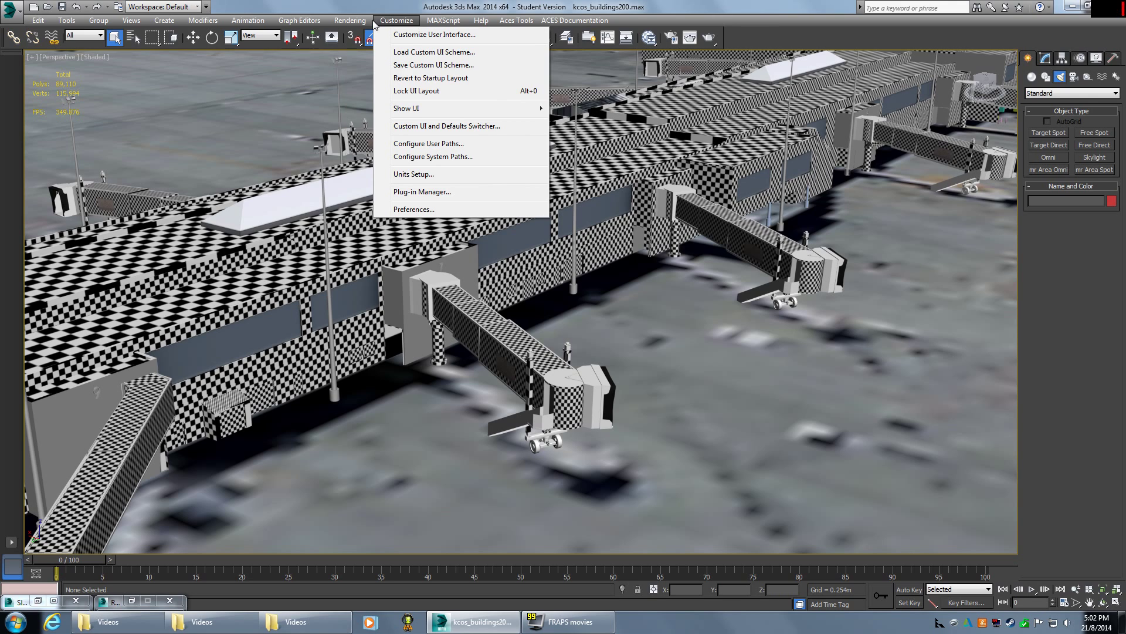
mouse_move(350, 21)
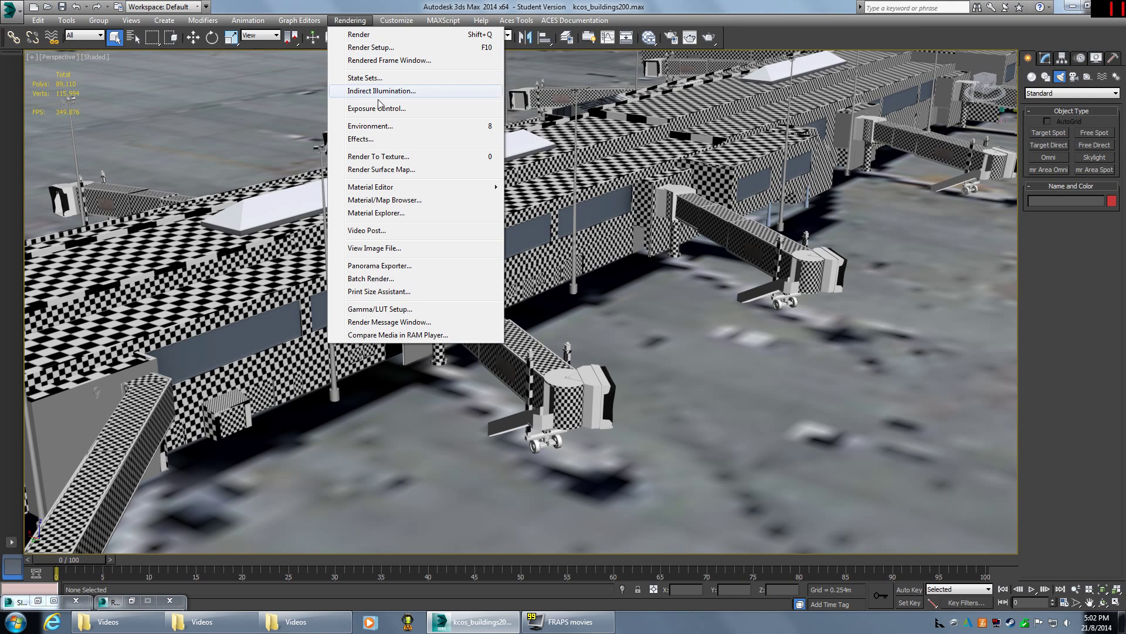
click(397, 112)
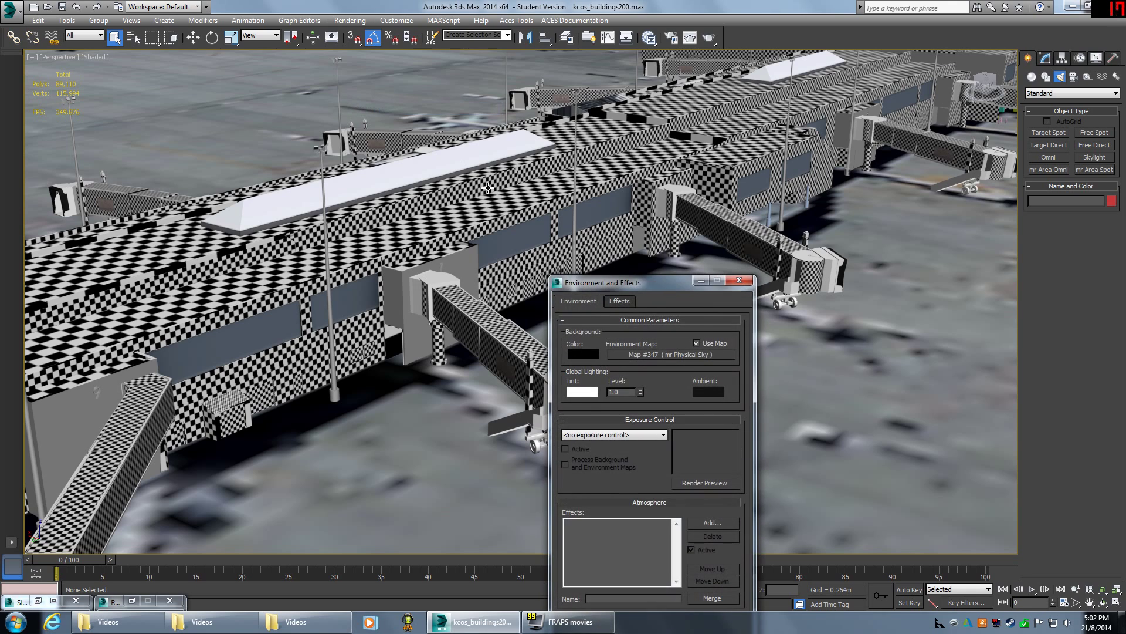
drag(706, 265, 678, 135)
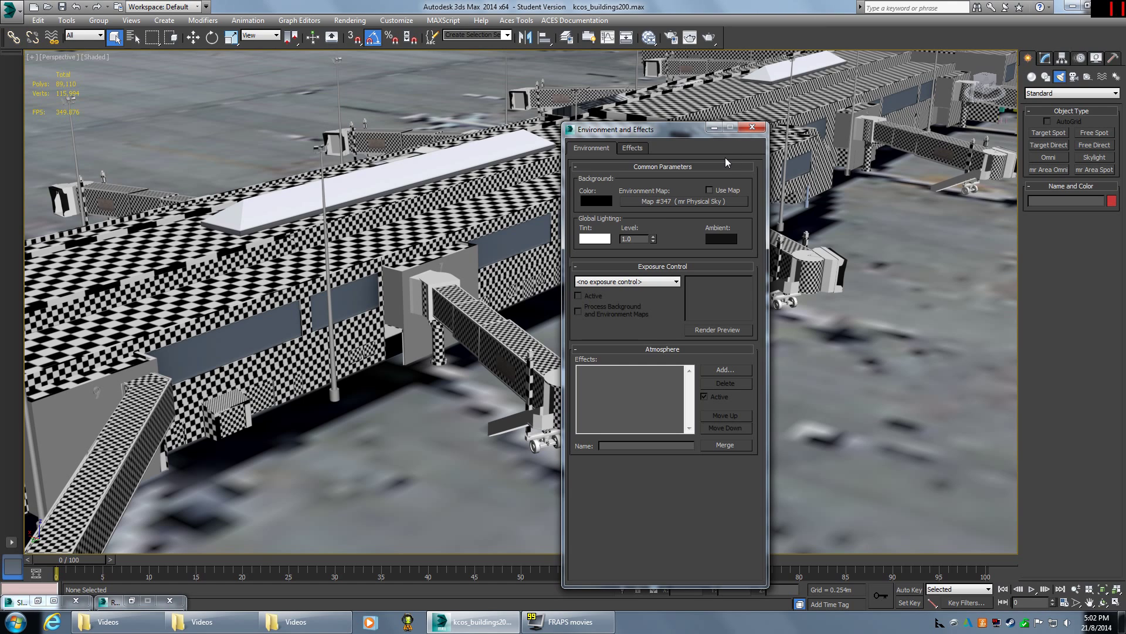
click(715, 129)
Check the display gamma value in the Gamma and LUT preferences and leave without changes.
click(422, 21)
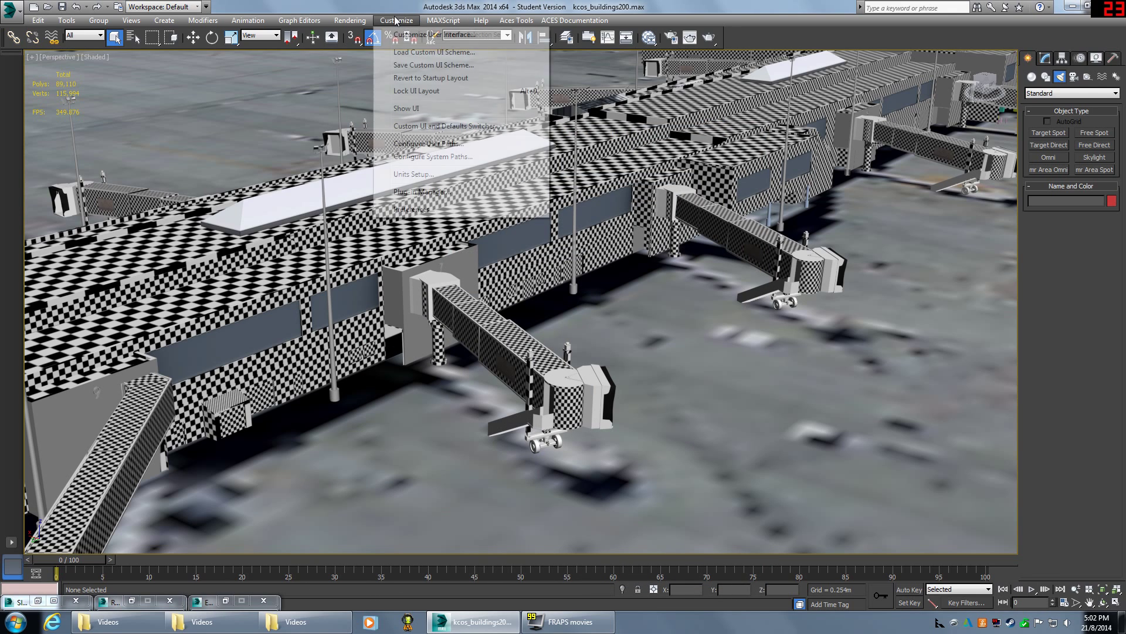
mouse_move(351, 20)
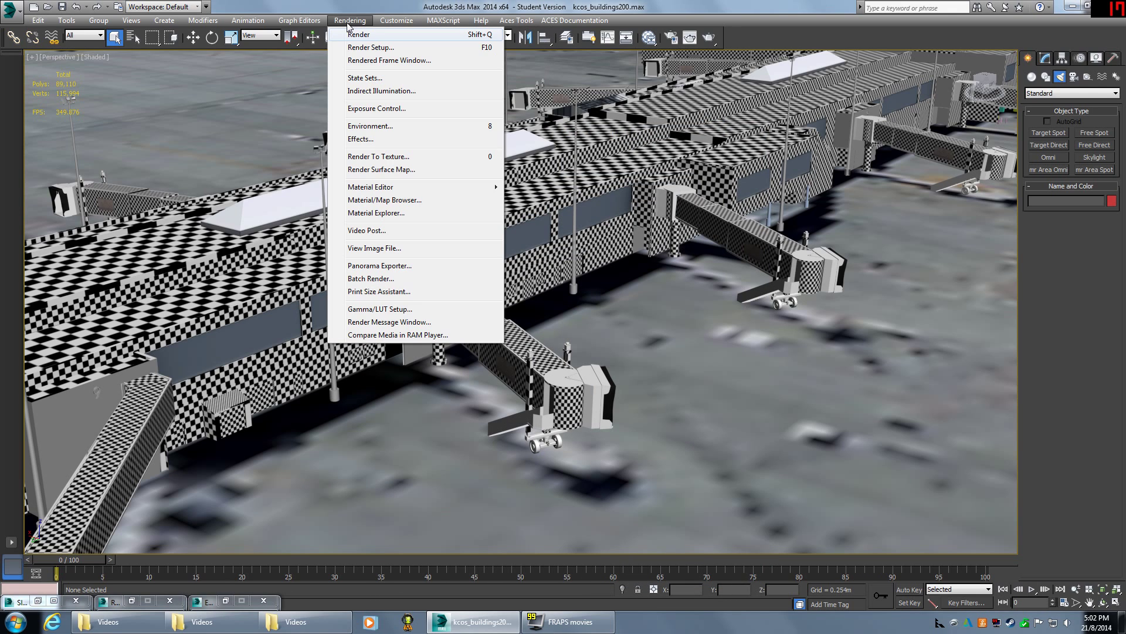
click(382, 309)
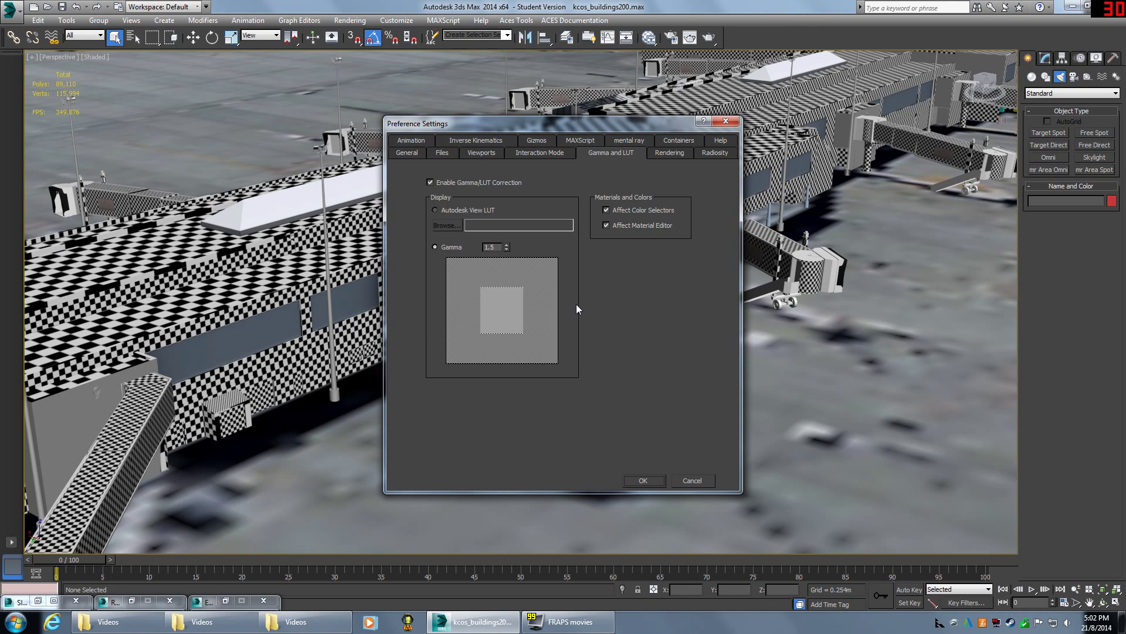
double_click(492, 247)
click(696, 481)
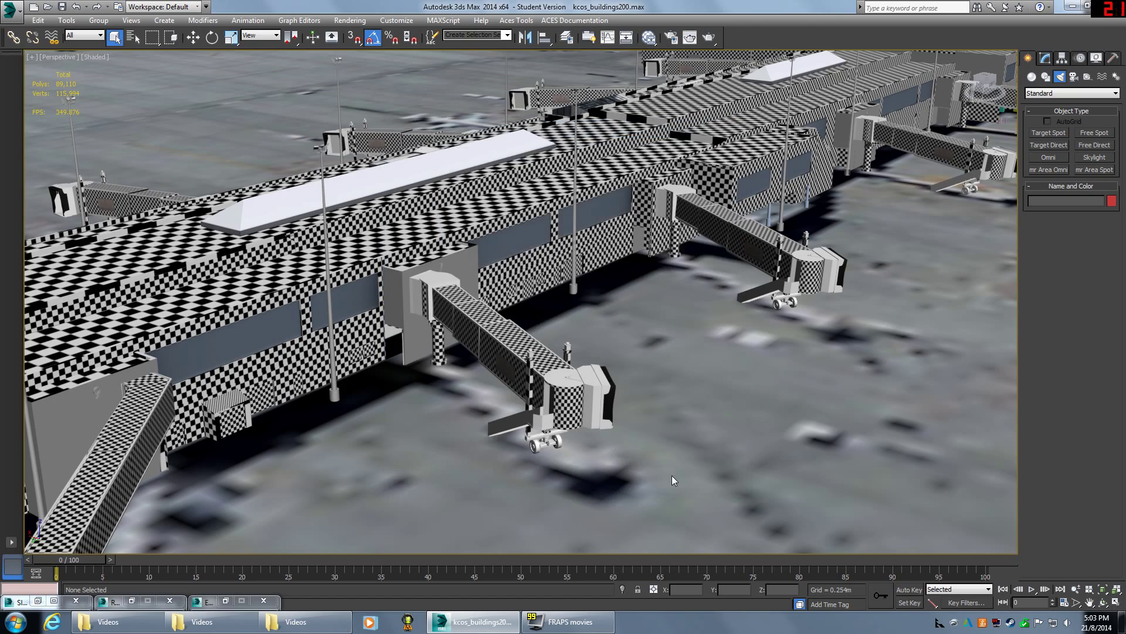
Select the terminal_mat_07 object at the near end of the concourse.
middle_drag(509, 205, 604, 157)
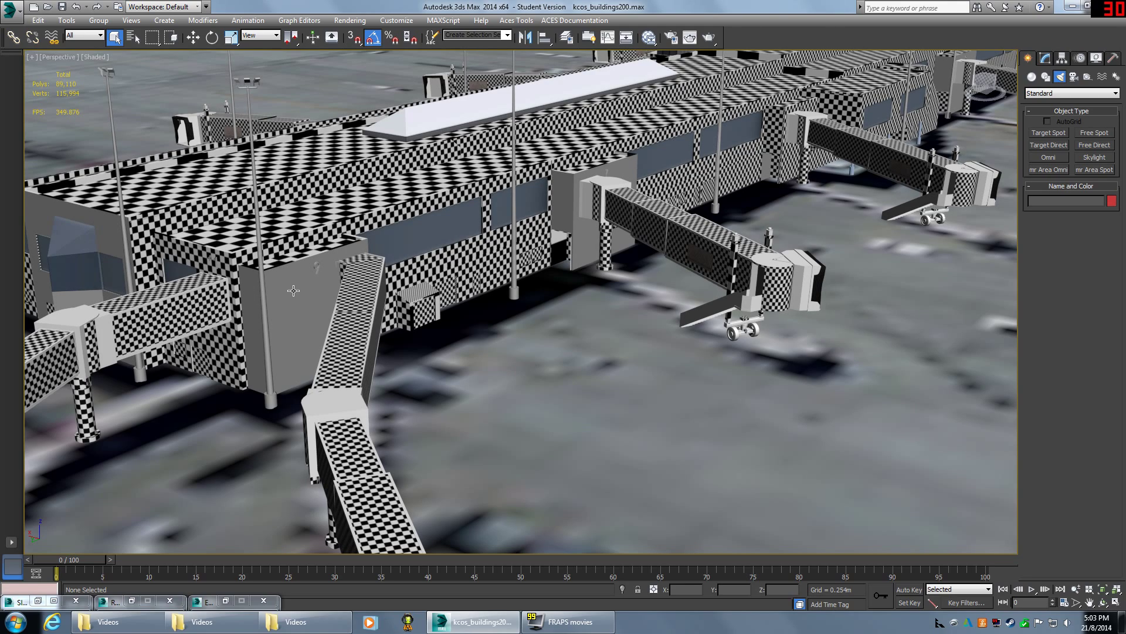
middle_drag(342, 294, 340, 364)
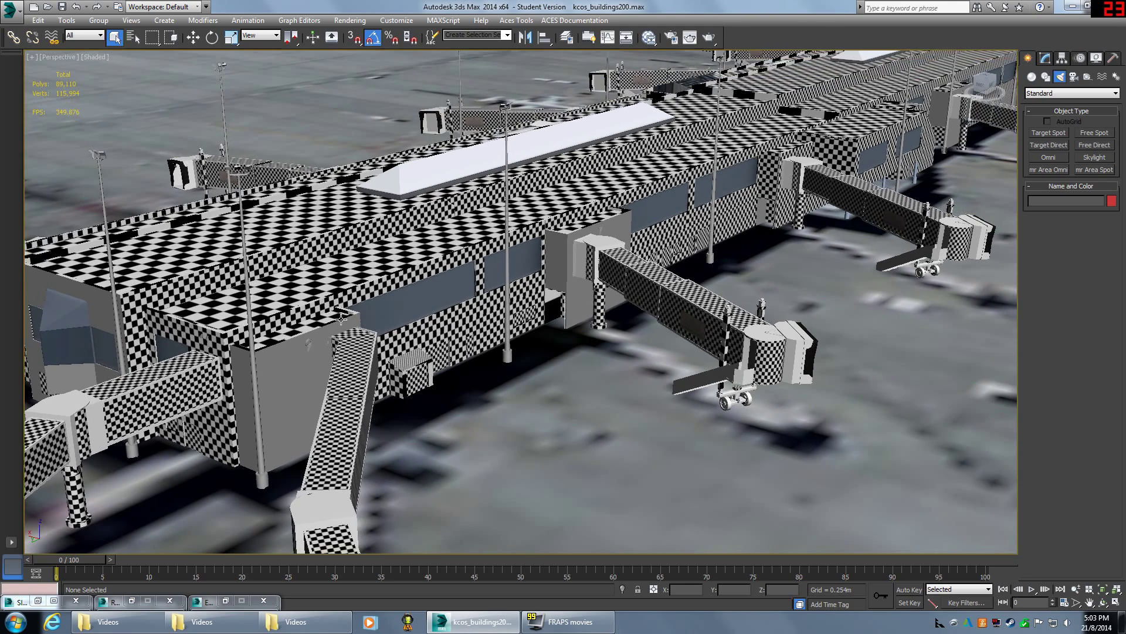
click(413, 393)
Examine the aerial ground image across the airport and the ground areas beneath the terminal and its jetways.
scroll(452, 402, down, 6)
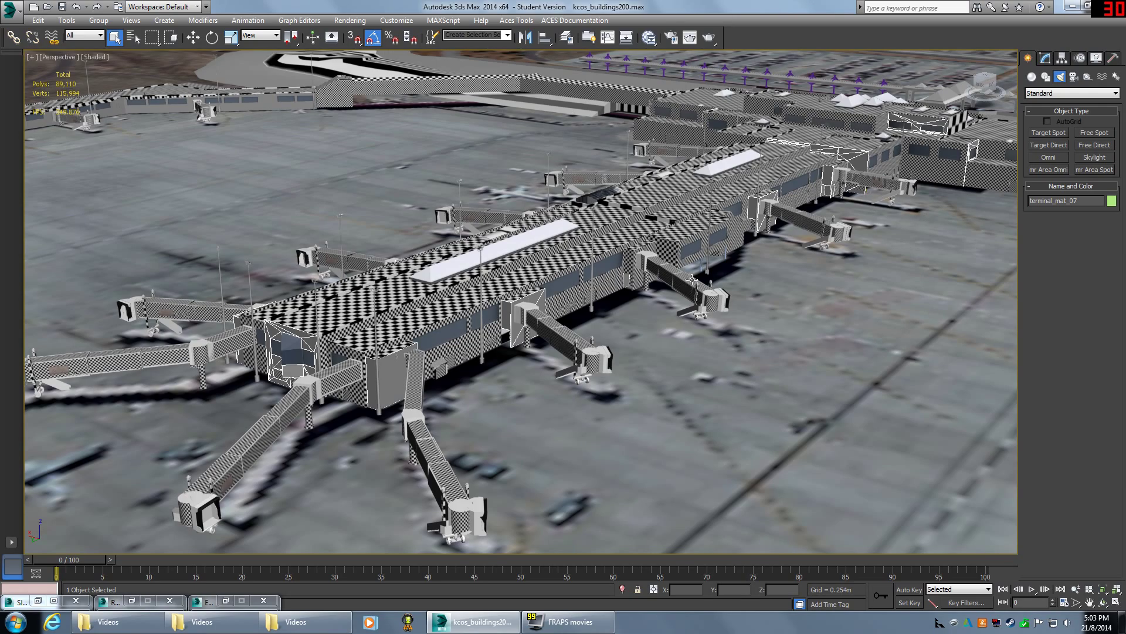
scroll(673, 367, down, 8)
scroll(671, 361, down, 5)
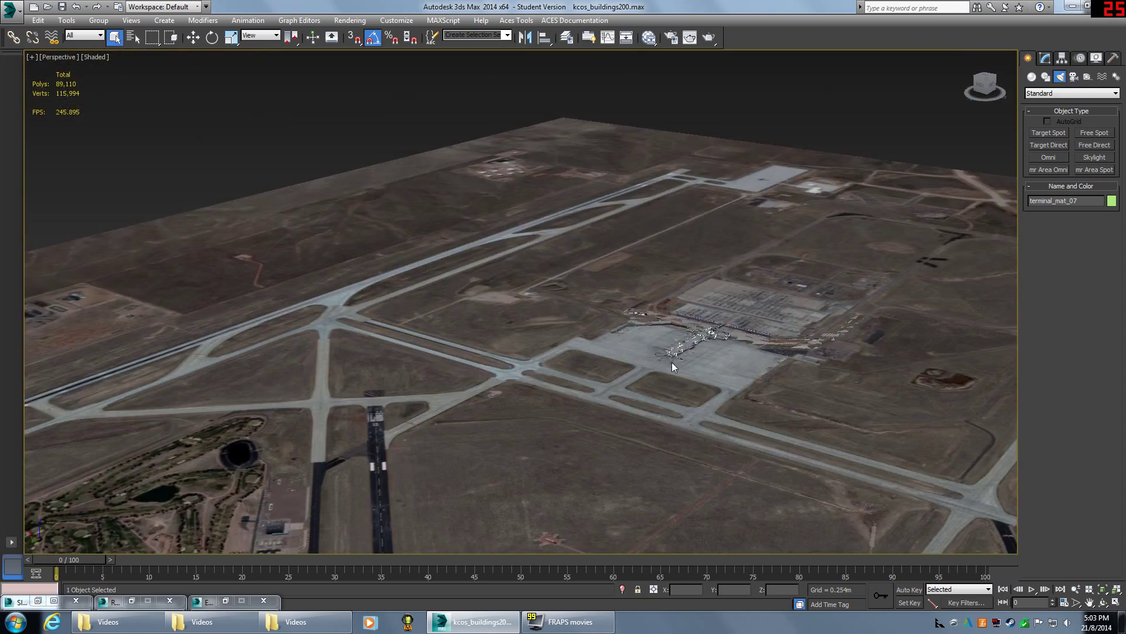
middle_drag(758, 374, 524, 345)
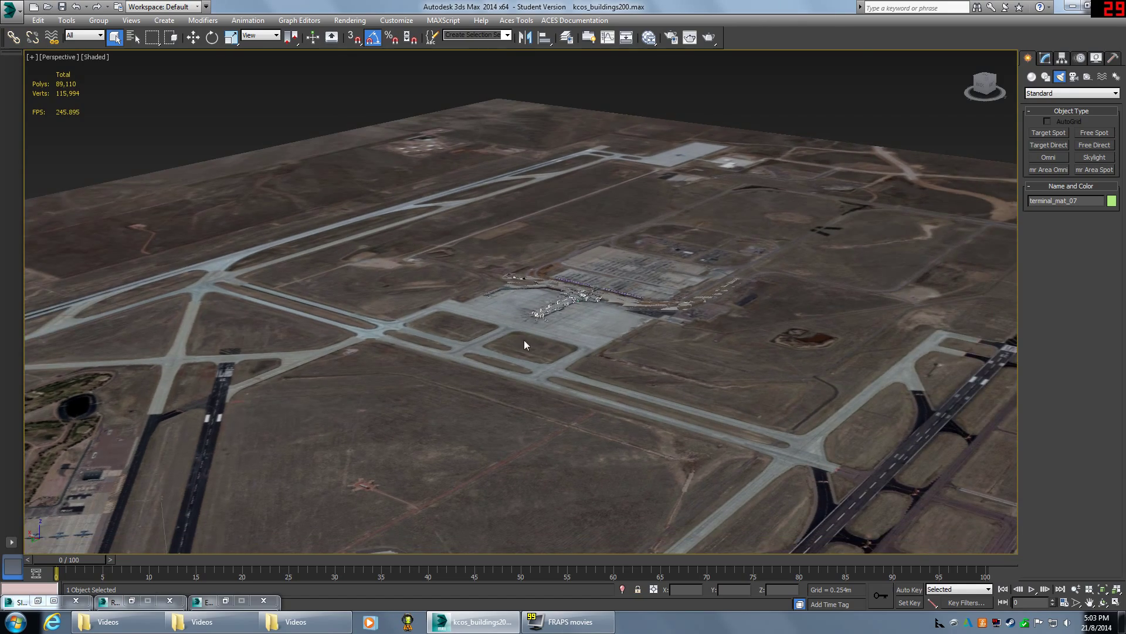
scroll(553, 320, up, 2)
scroll(528, 320, up, 10)
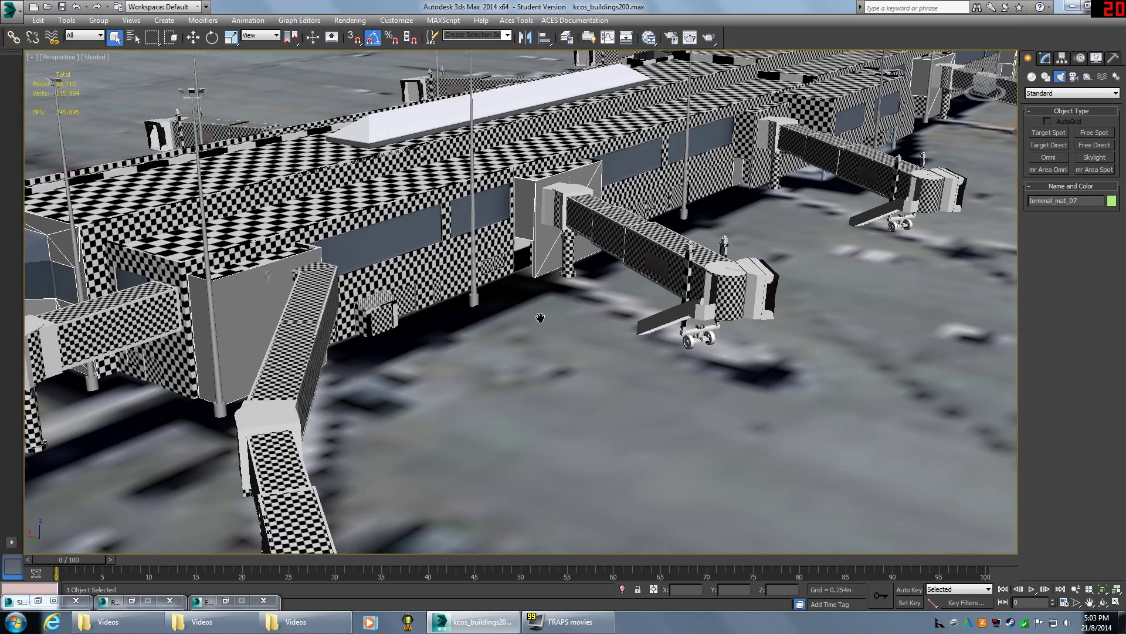
middle_drag(540, 317, 592, 339)
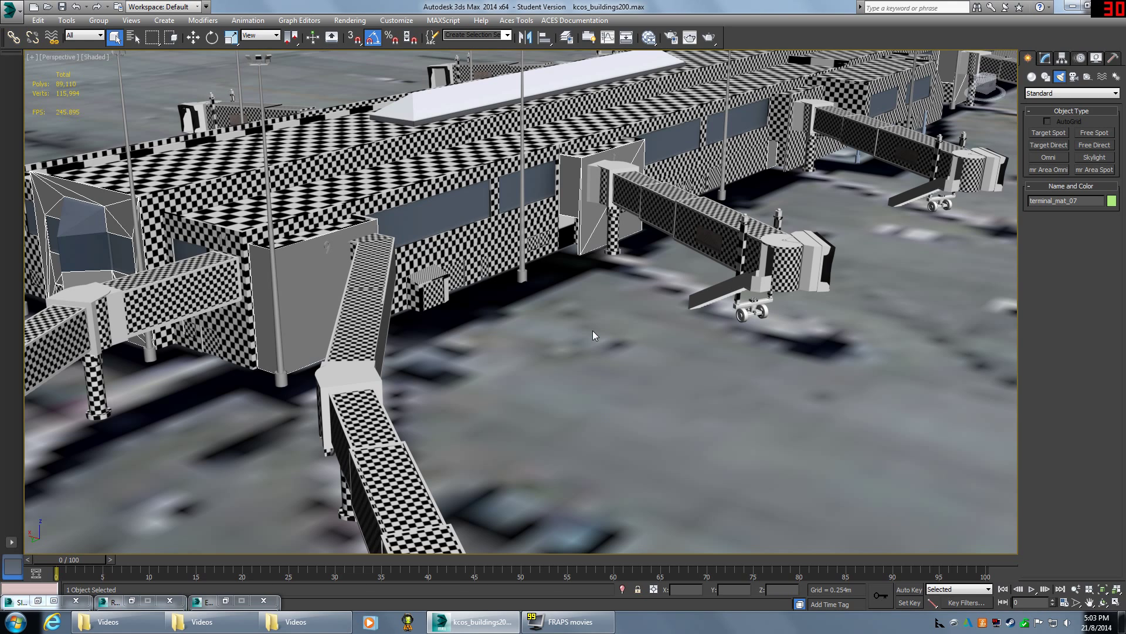
alt+middle_drag(593, 330, 483, 220)
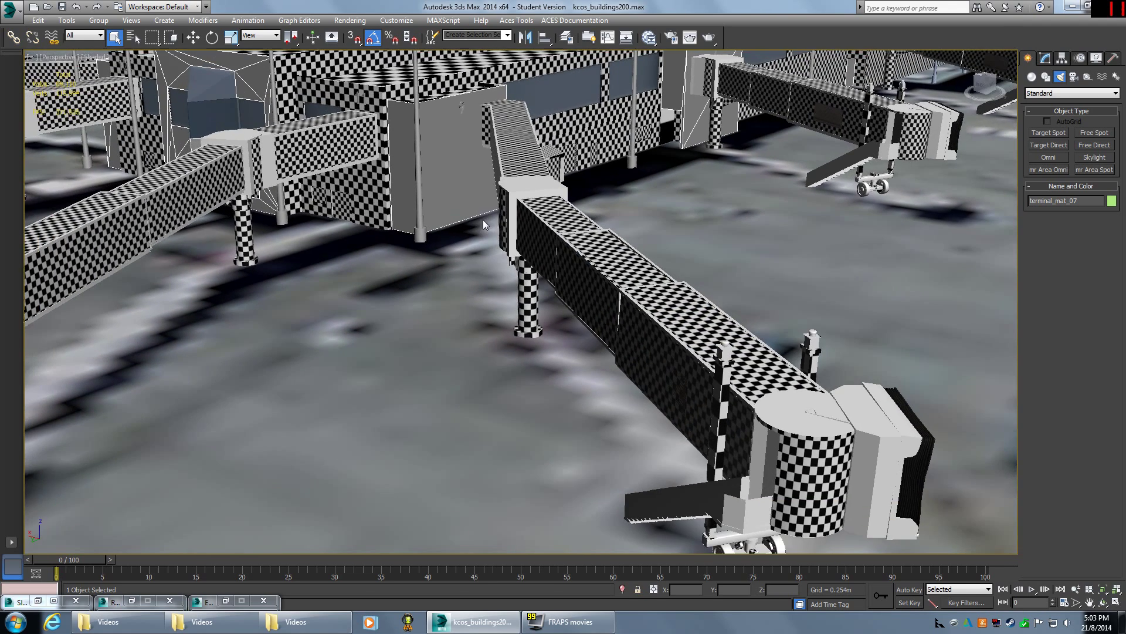
alt+middle_drag(635, 152, 618, 192)
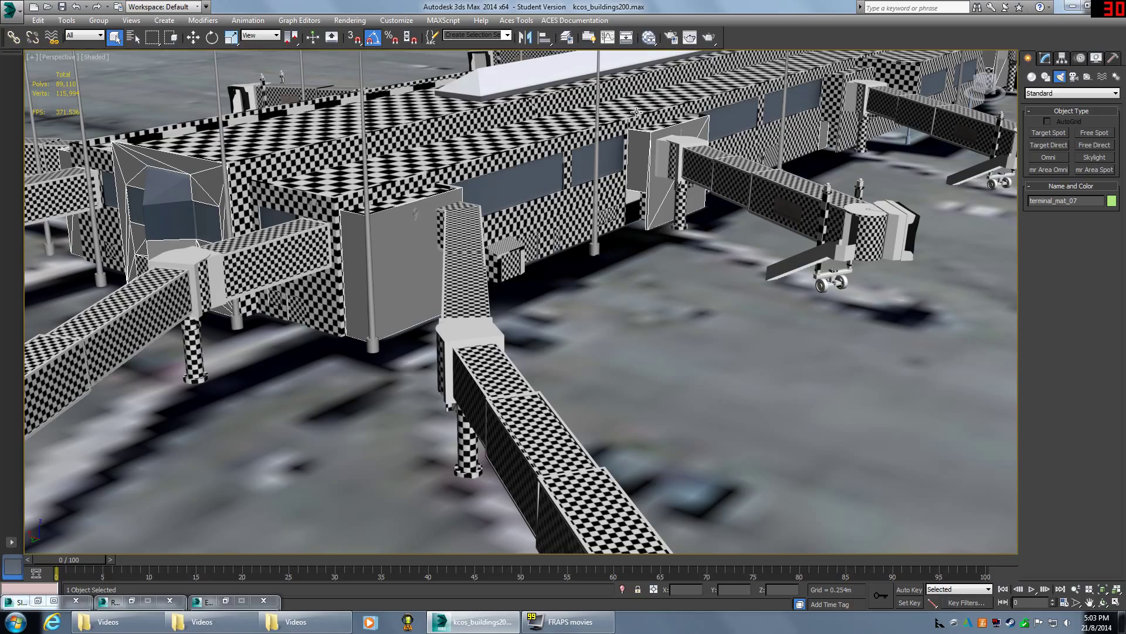
alt+middle_drag(720, 180, 906, 248)
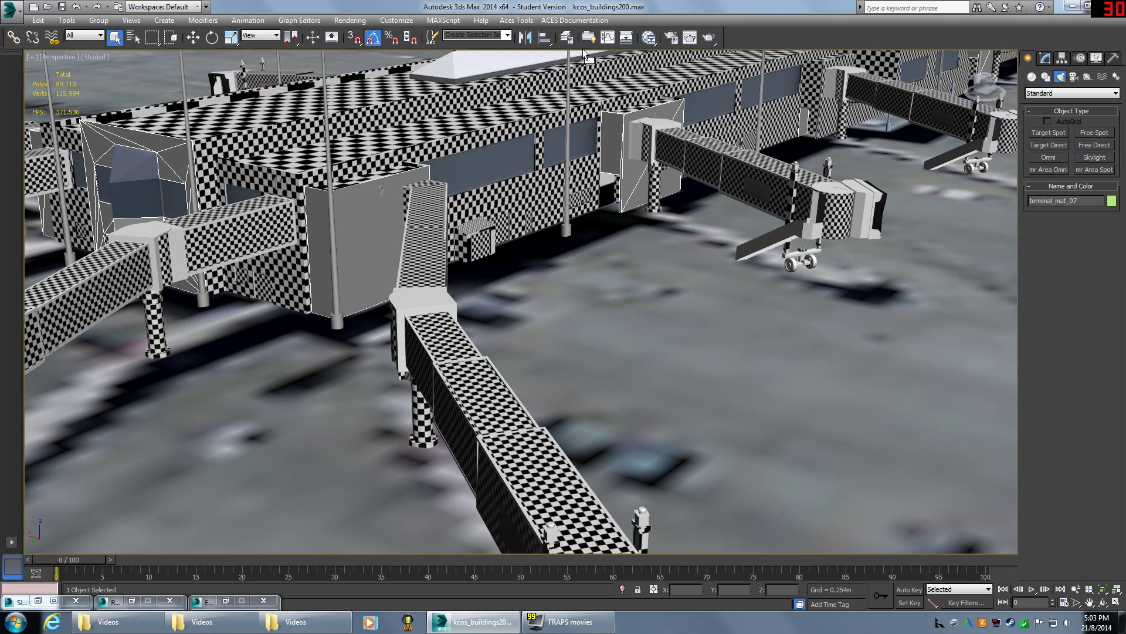
Hide the NO EXPORT layer and close the layer manager.
click(567, 37)
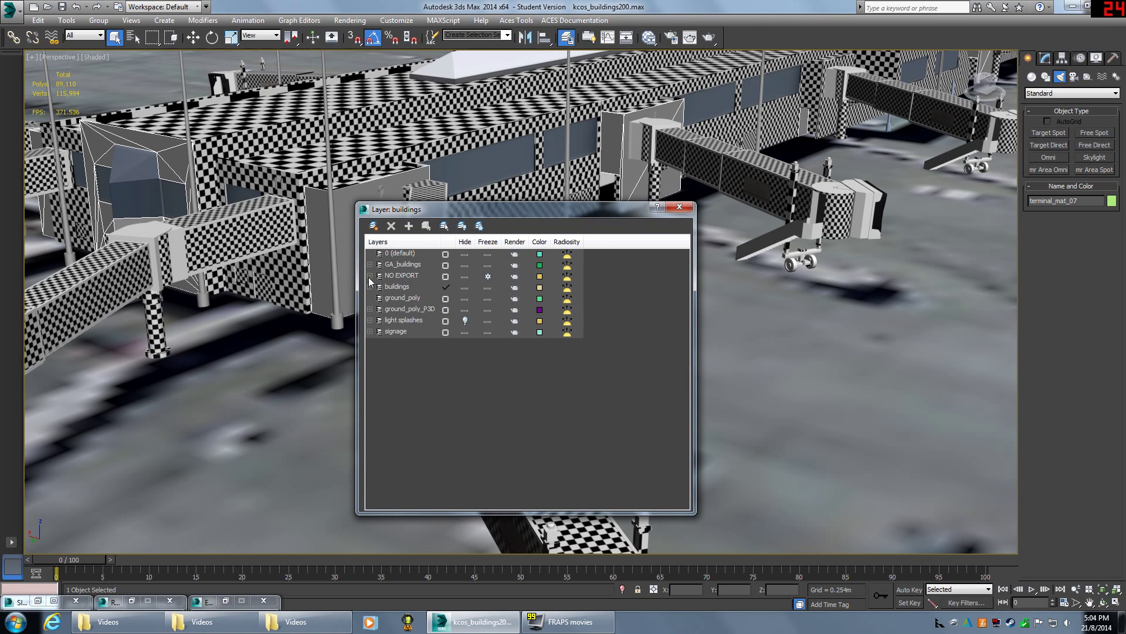
click(466, 276)
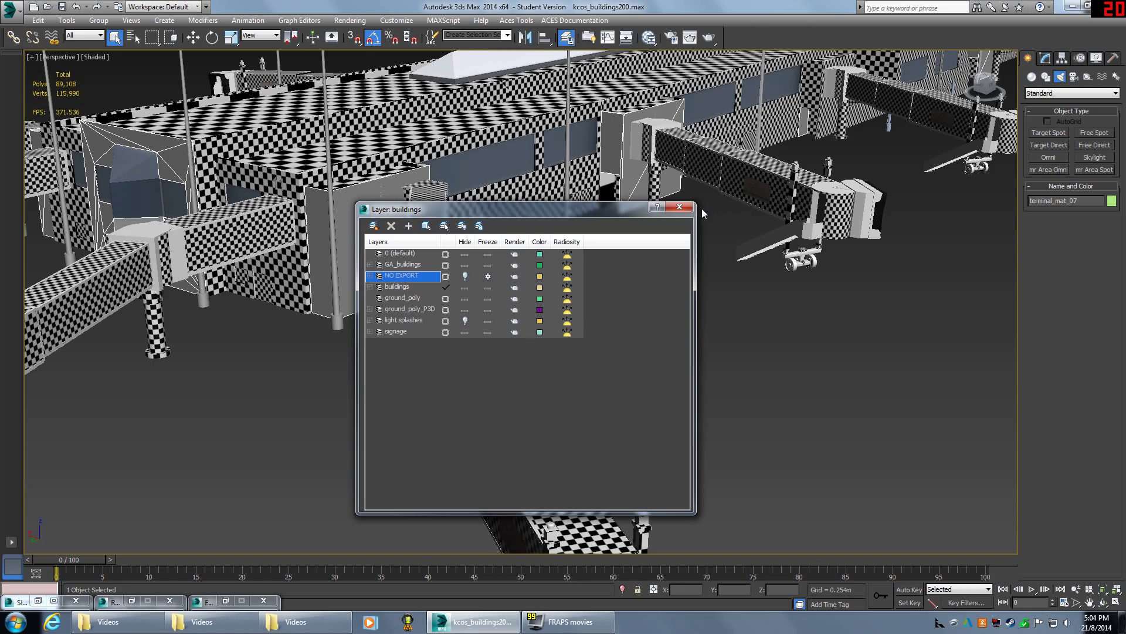
click(679, 206)
Open Render To Texture for terminal_mat_07 and move its dialog over the middle of the viewport.
alt+middle_drag(716, 199, 948, 154)
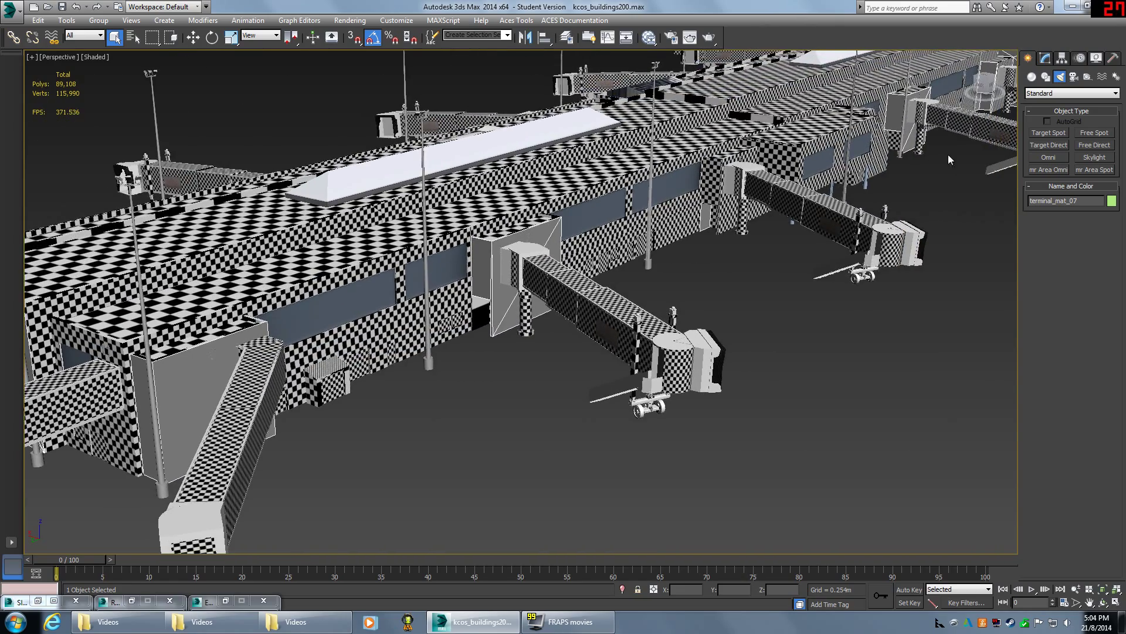
scroll(948, 154, down, 10)
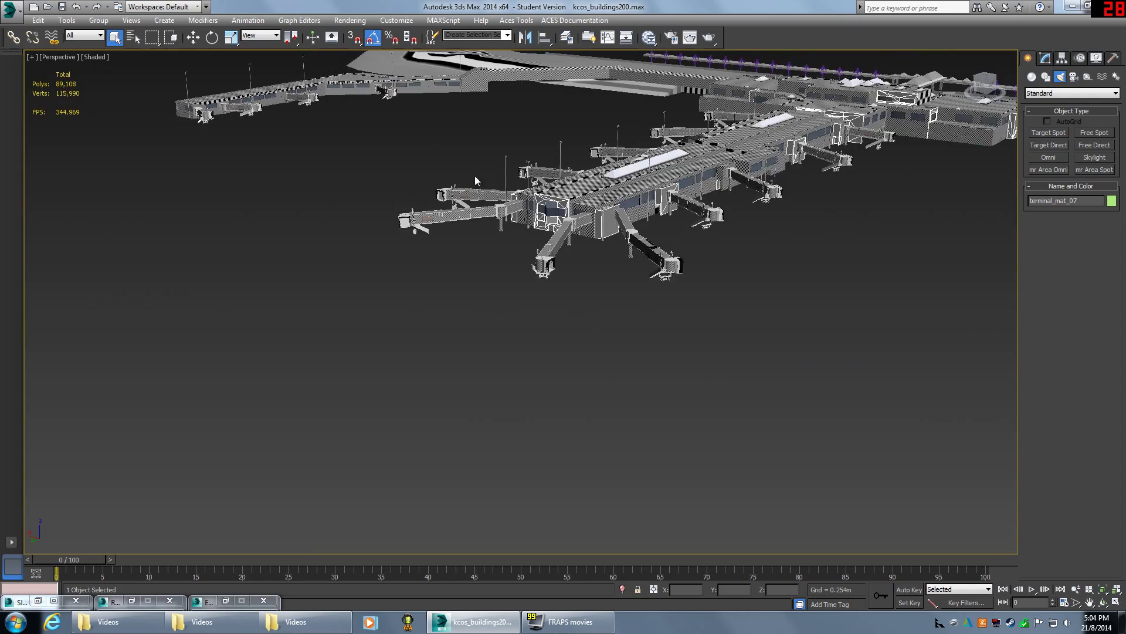
middle_drag(587, 203, 578, 226)
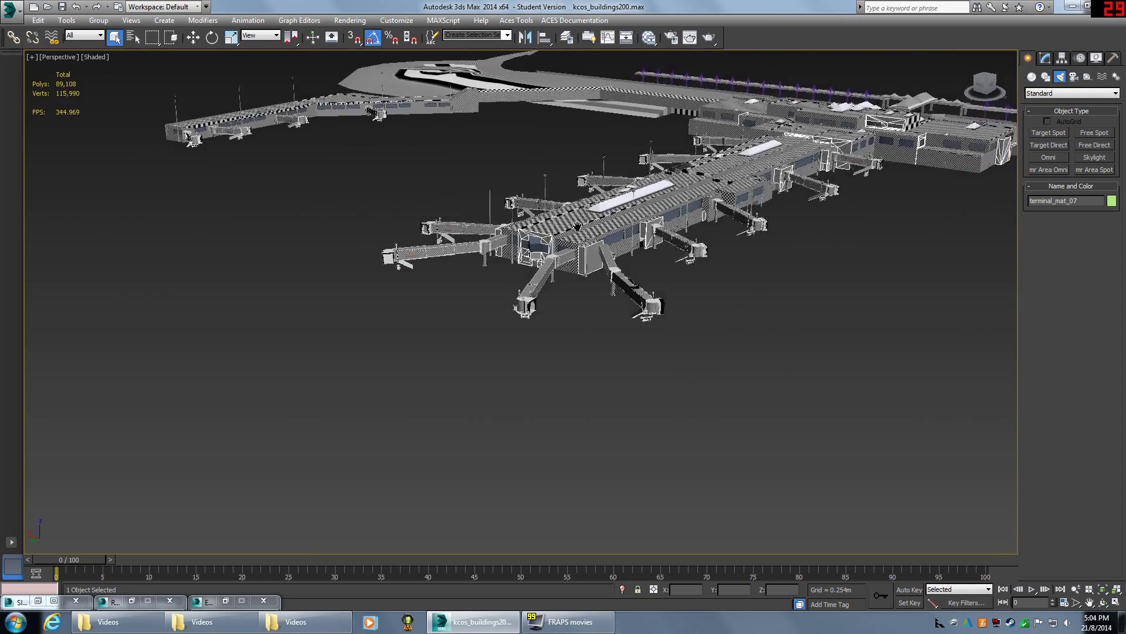
scroll(577, 226, up, 10)
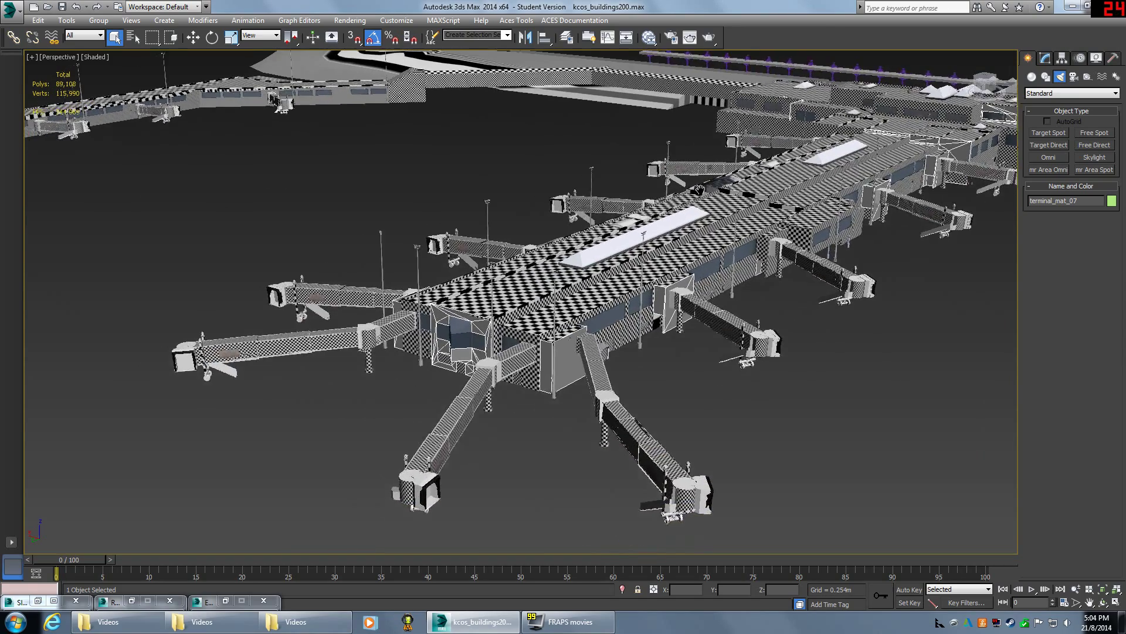
scroll(699, 189, up, 1)
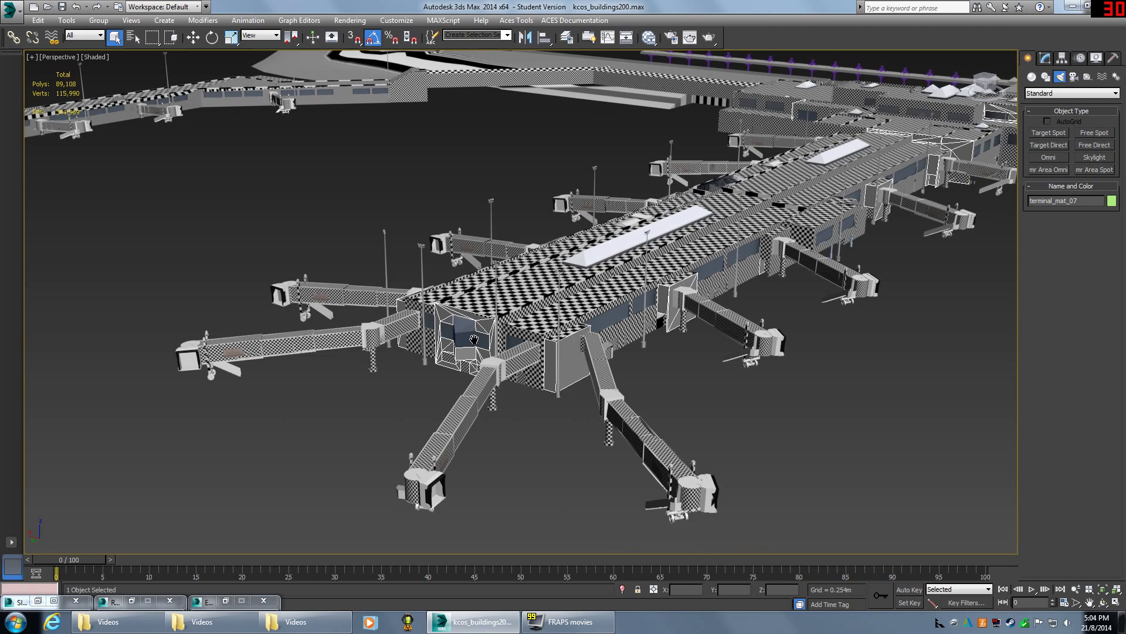
scroll(471, 335, down, 1)
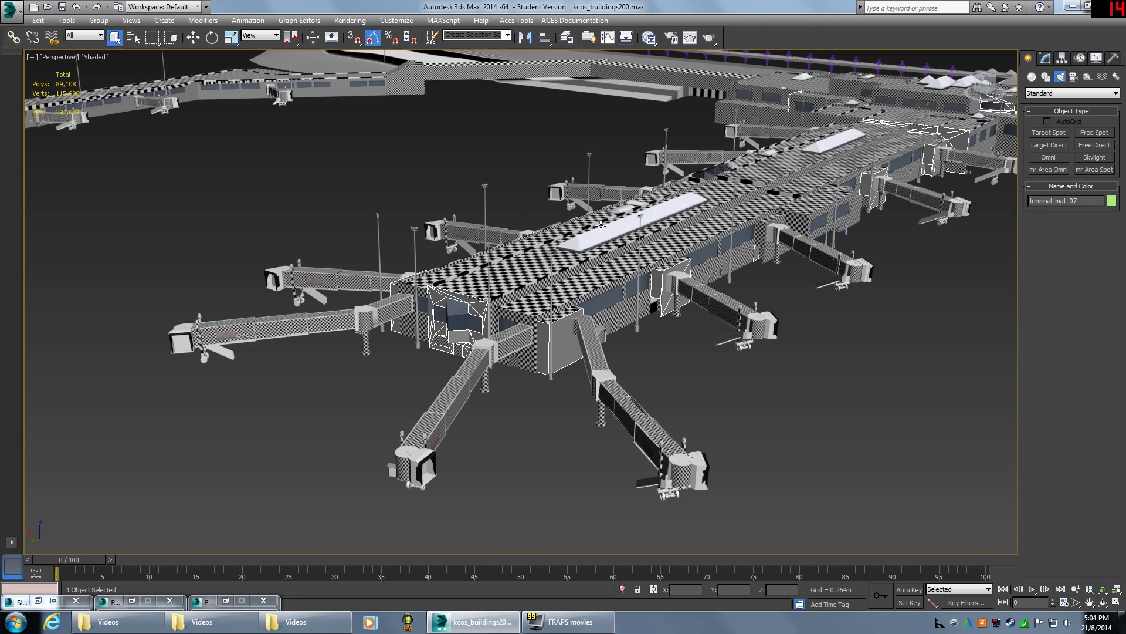
alt+middle_drag(596, 246, 607, 317)
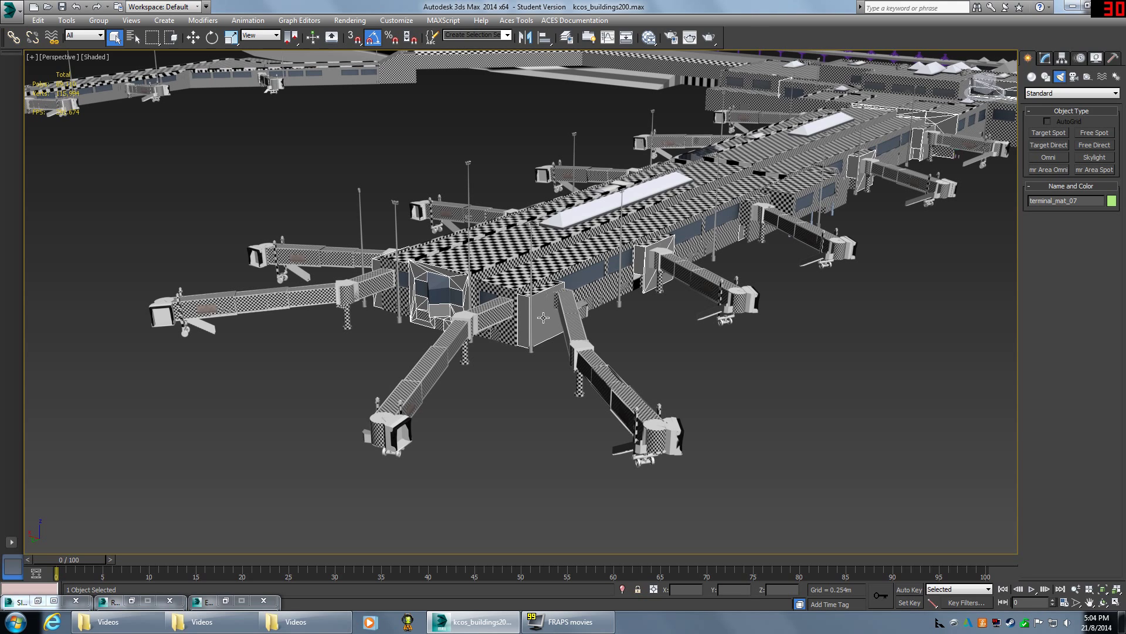
key(0)
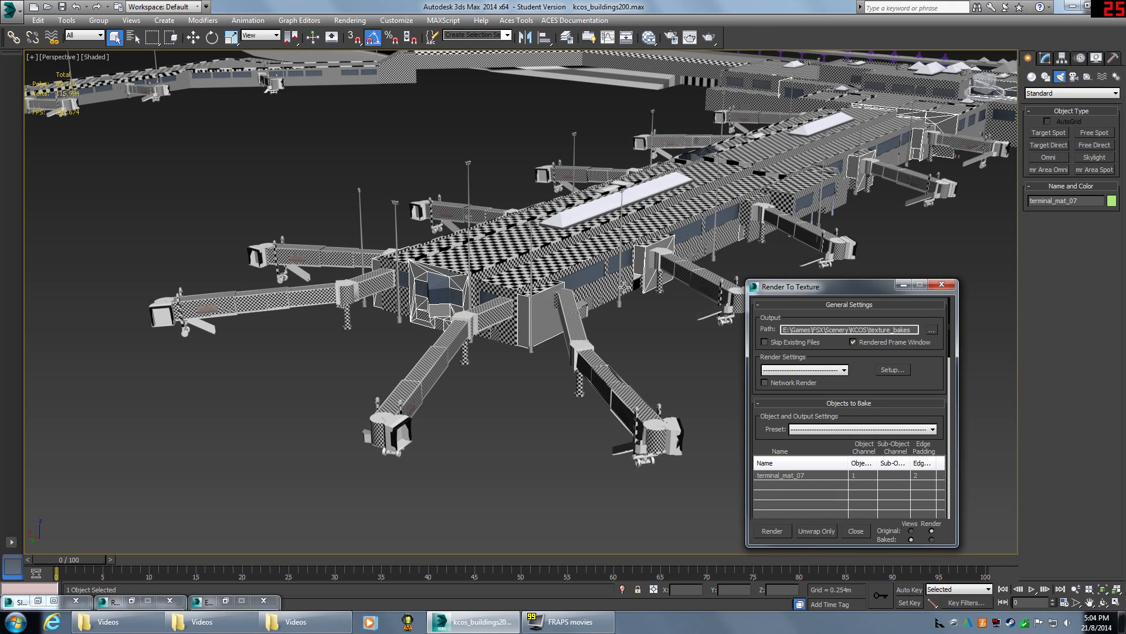
drag(818, 288, 596, 124)
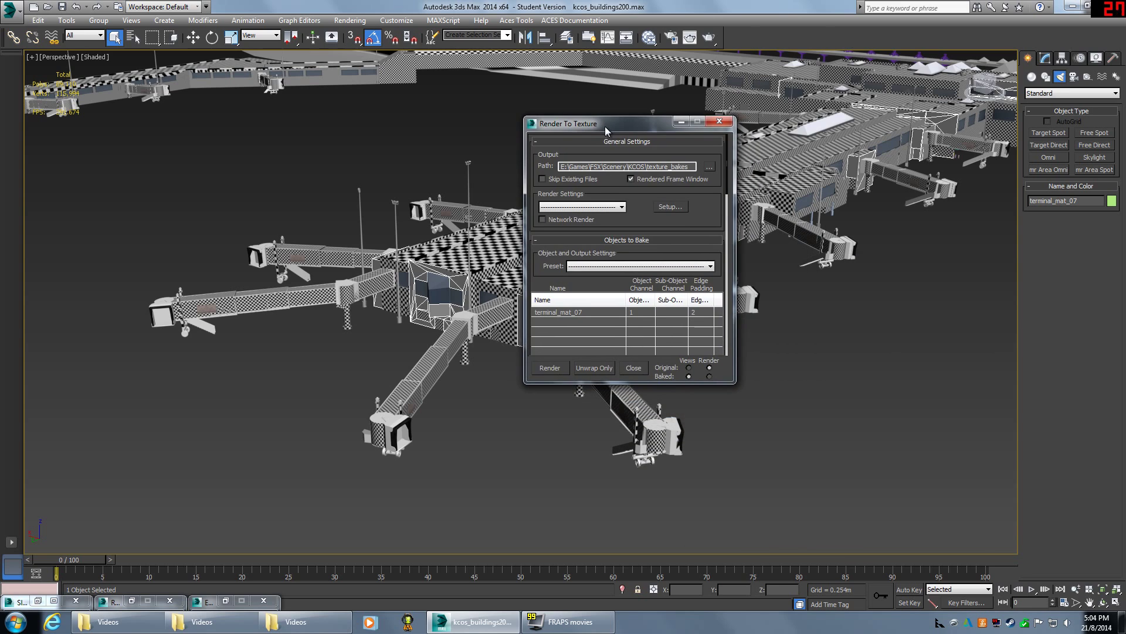
click(351, 20)
key(Escape)
key(Down)
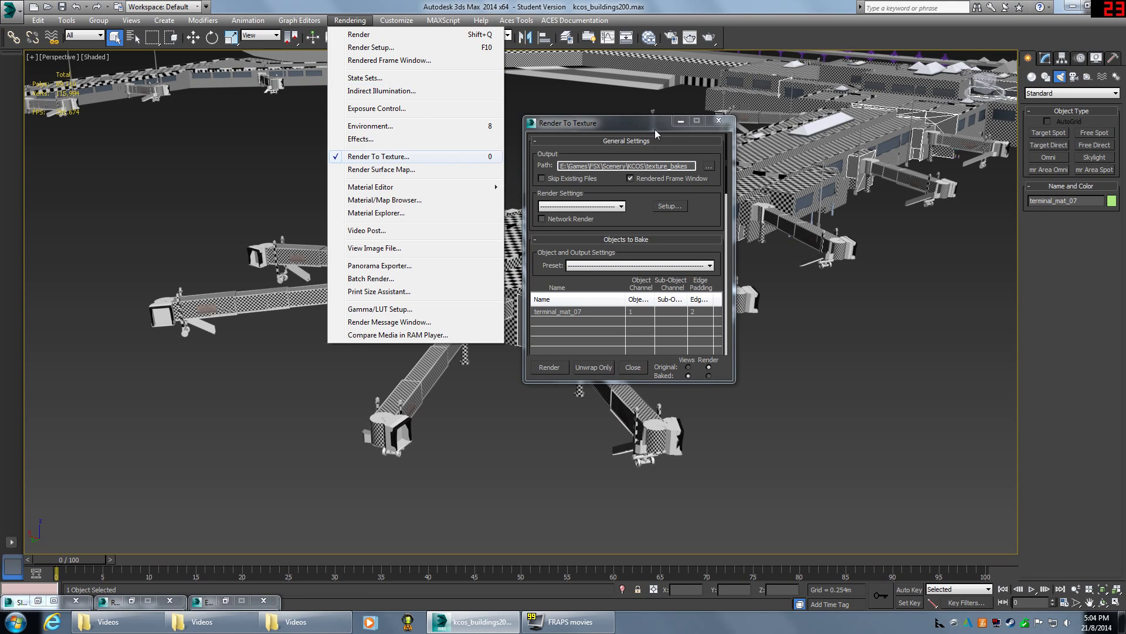
click(341, 161)
Add an Ambient Occlusion (MR) element to the texture bake output of terminal_mat_07.
scroll(640, 340, down, 5)
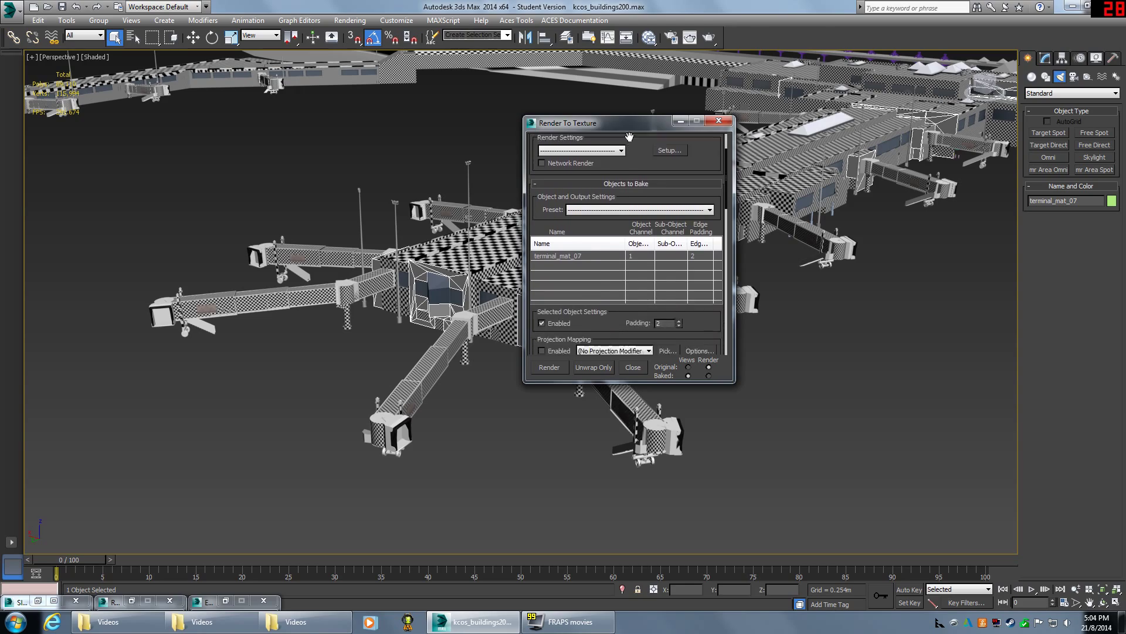
scroll(431, 276, up, 6)
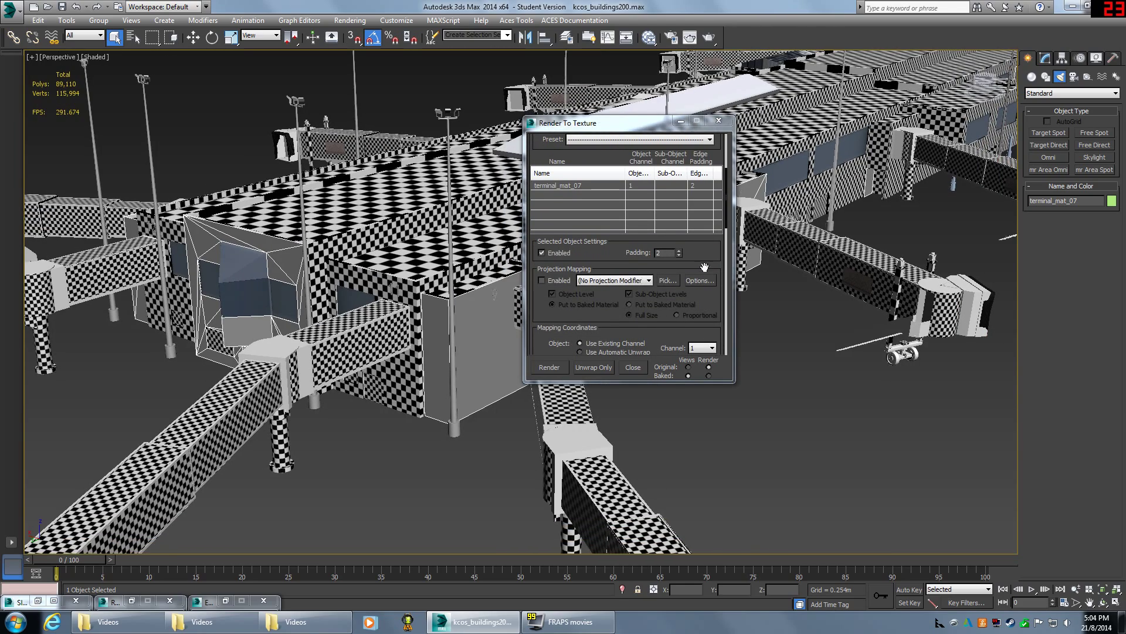
drag(704, 267, 700, 56)
scroll(600, 262, down, 2)
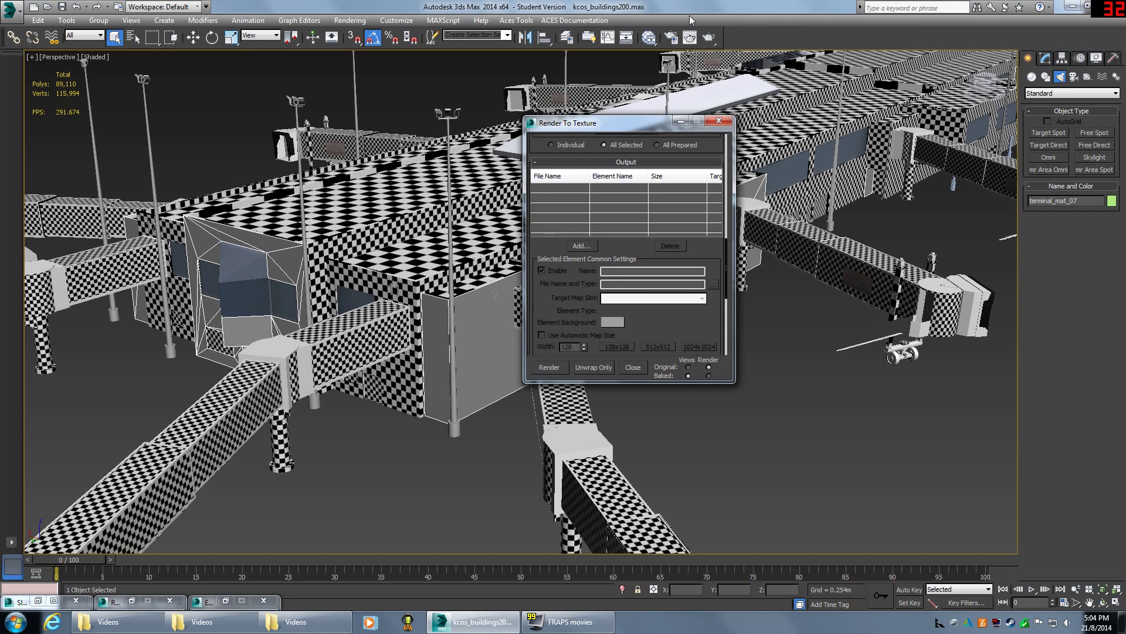
click(589, 246)
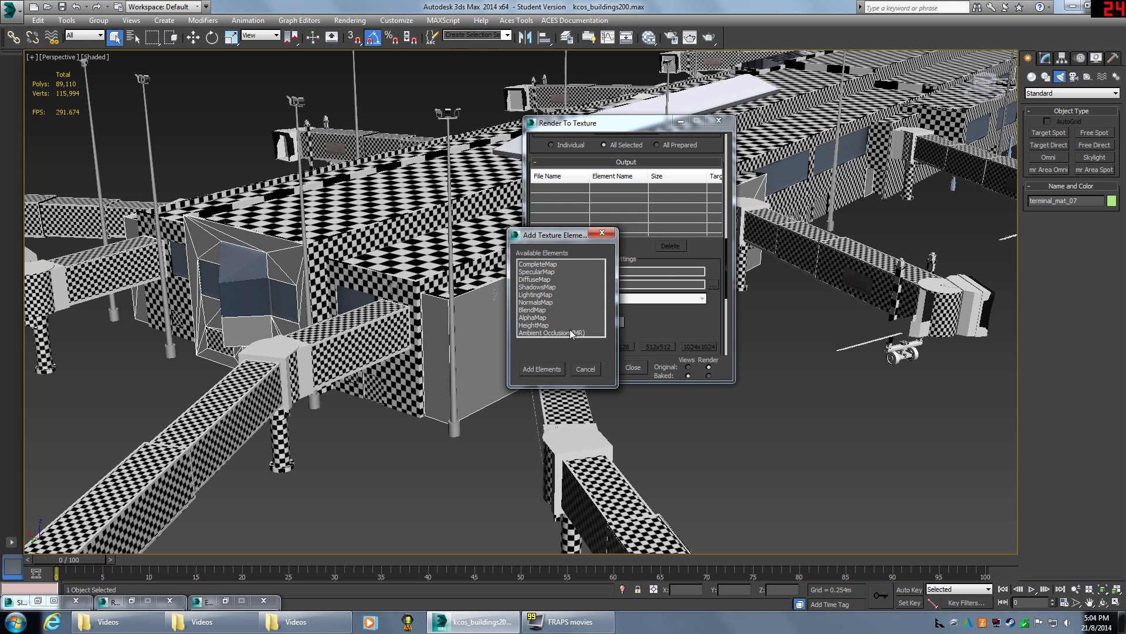
double_click(572, 333)
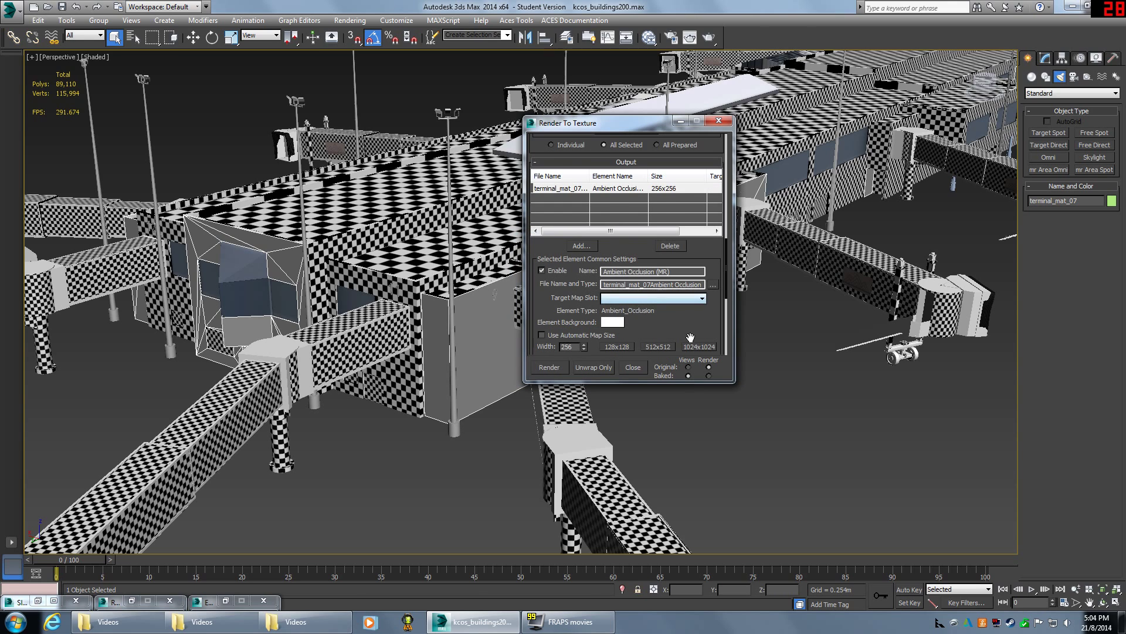
Lock the map's proportions and set the ambient occlusion element's size to 4096 by 4096.
scroll(688, 276, down, 3)
scroll(688, 275, down, 1)
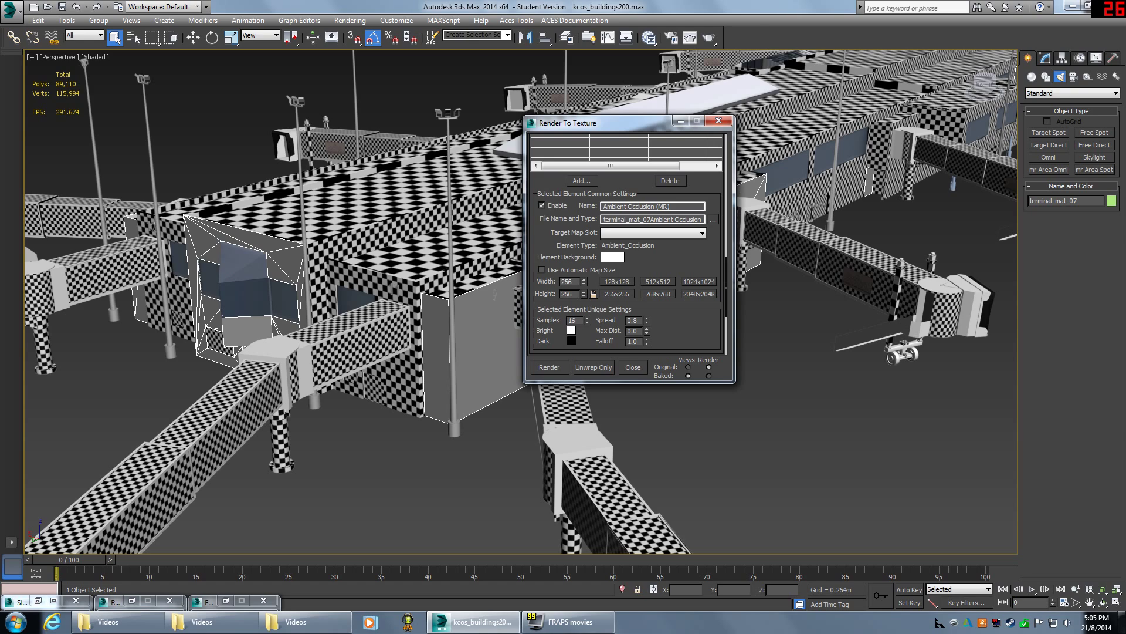
click(593, 296)
text(4096)
key(Return)
Set the ambient occlusion element's samples to 30.
drag(685, 317, 681, 206)
drag(578, 220, 559, 219)
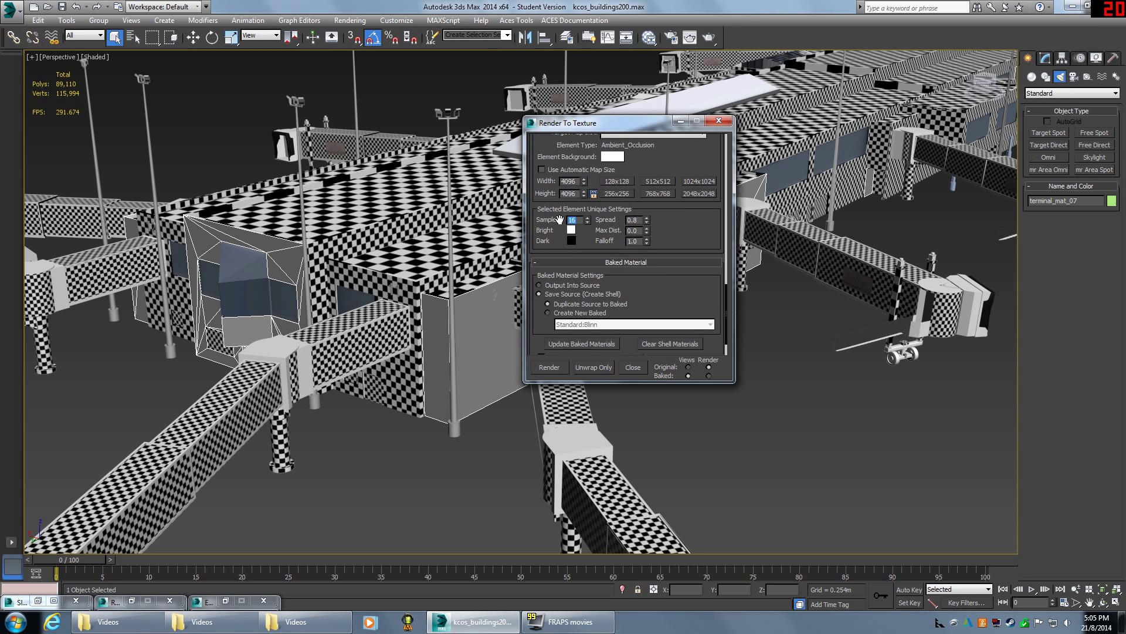
text(30)
Examine the bake's baked material, automatic mapping, mapping coordinates and output element settings.
scroll(581, 223, down, 2)
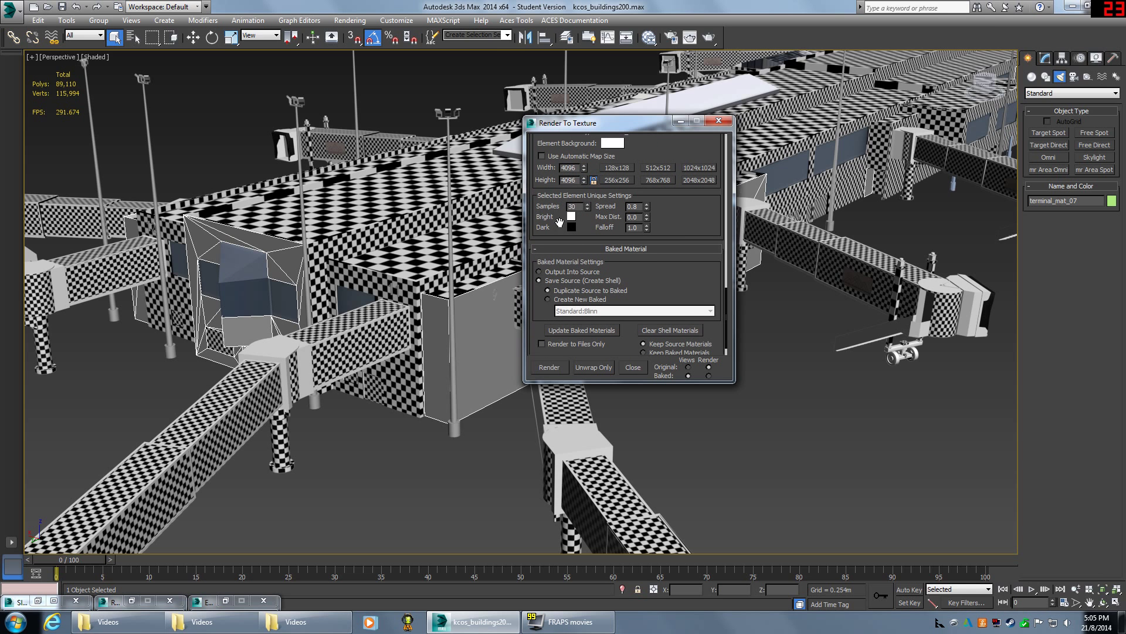
scroll(682, 223, down, 2)
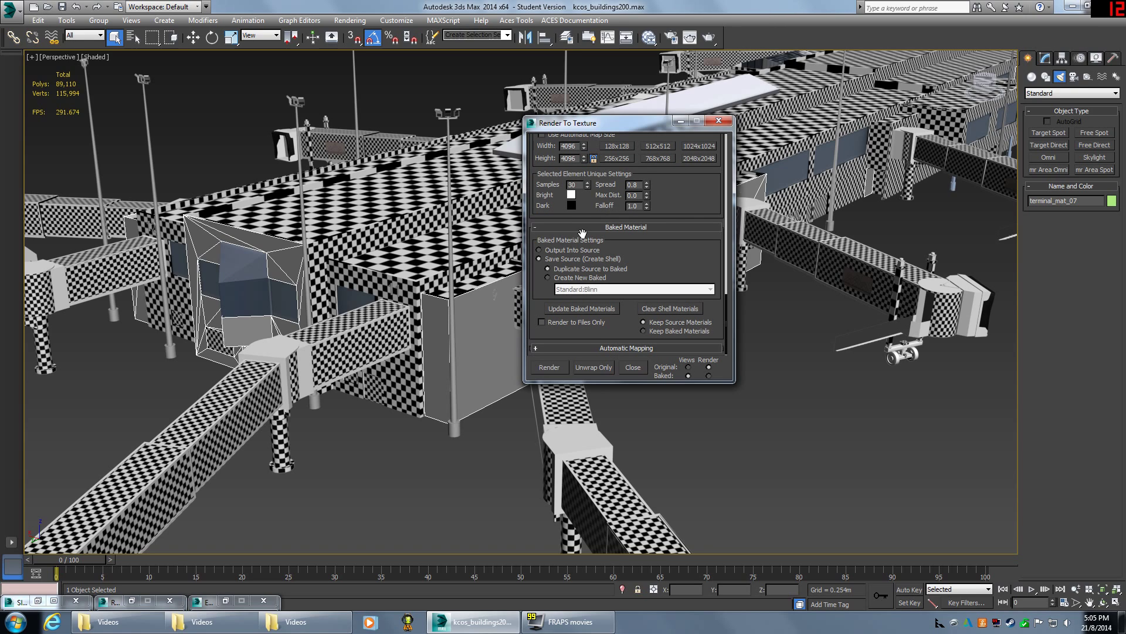
click(638, 350)
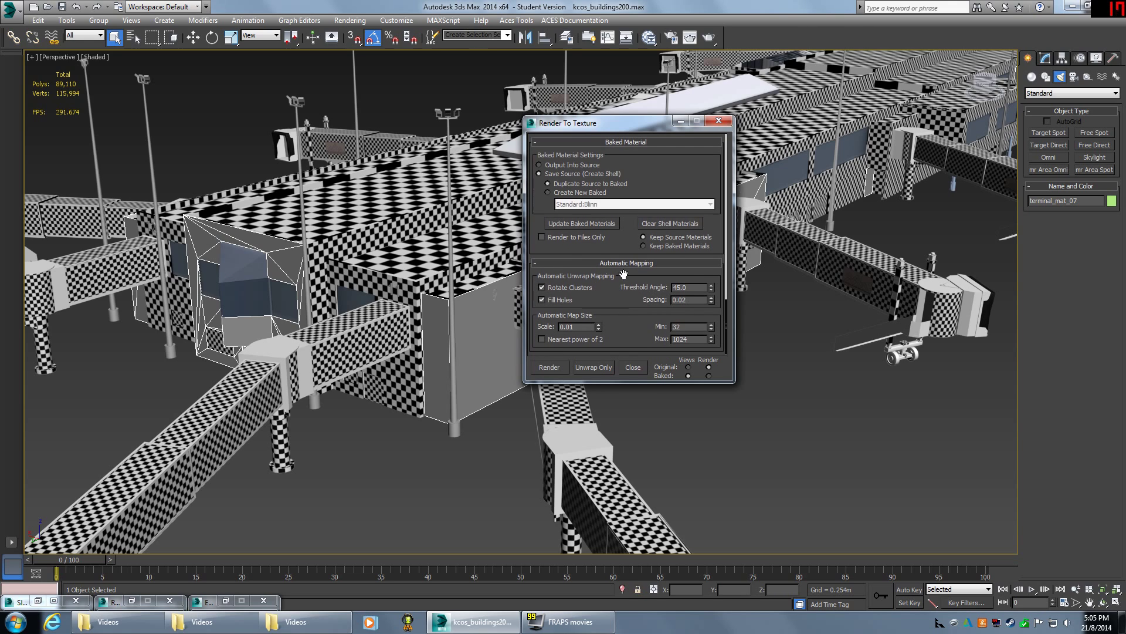
scroll(624, 274, up, 5)
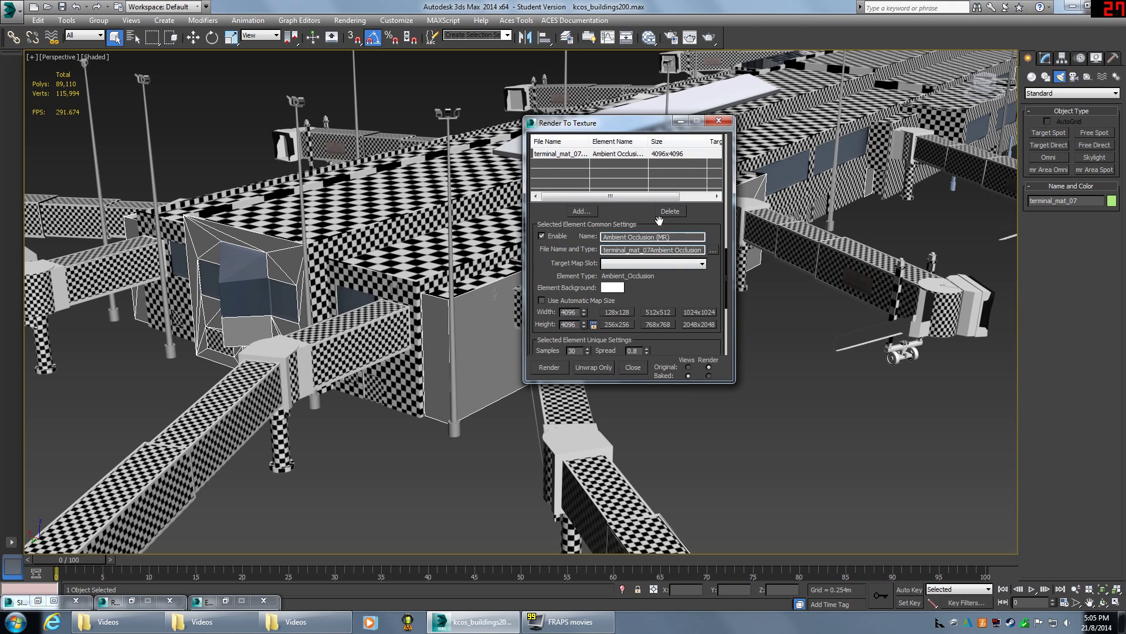
drag(639, 218, 637, 281)
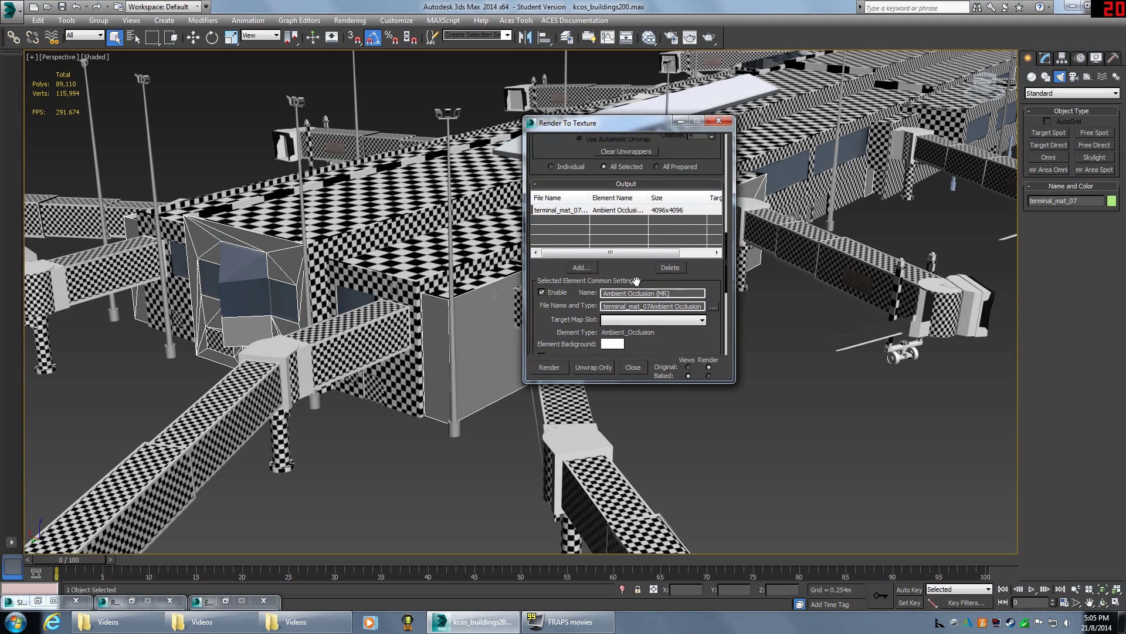
scroll(637, 281, up, 5)
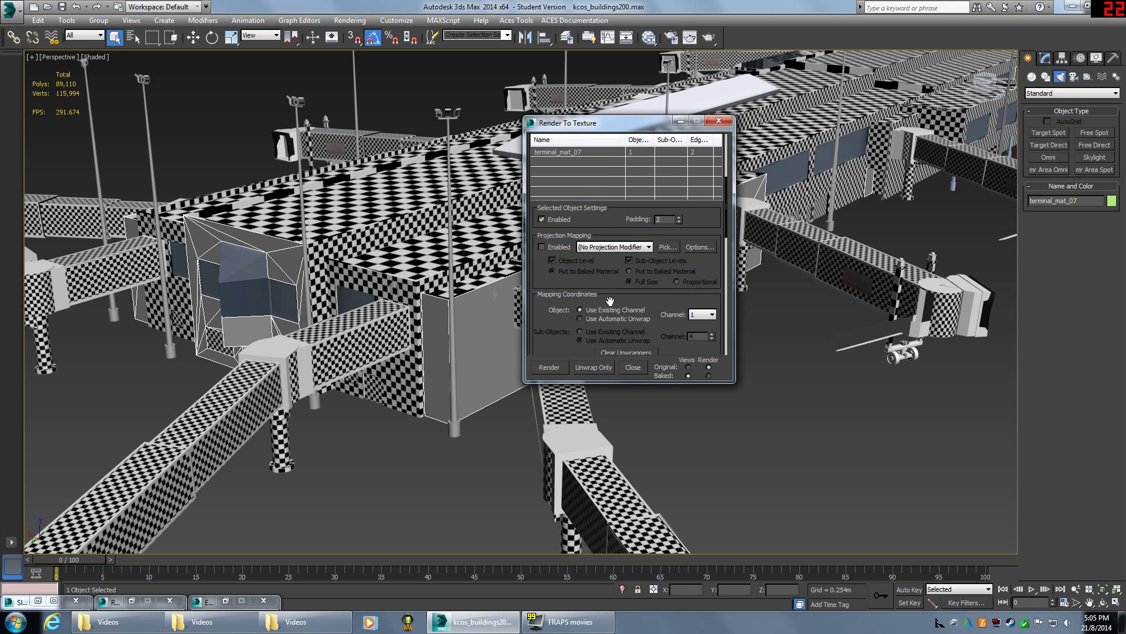
scroll(554, 286, down, 2)
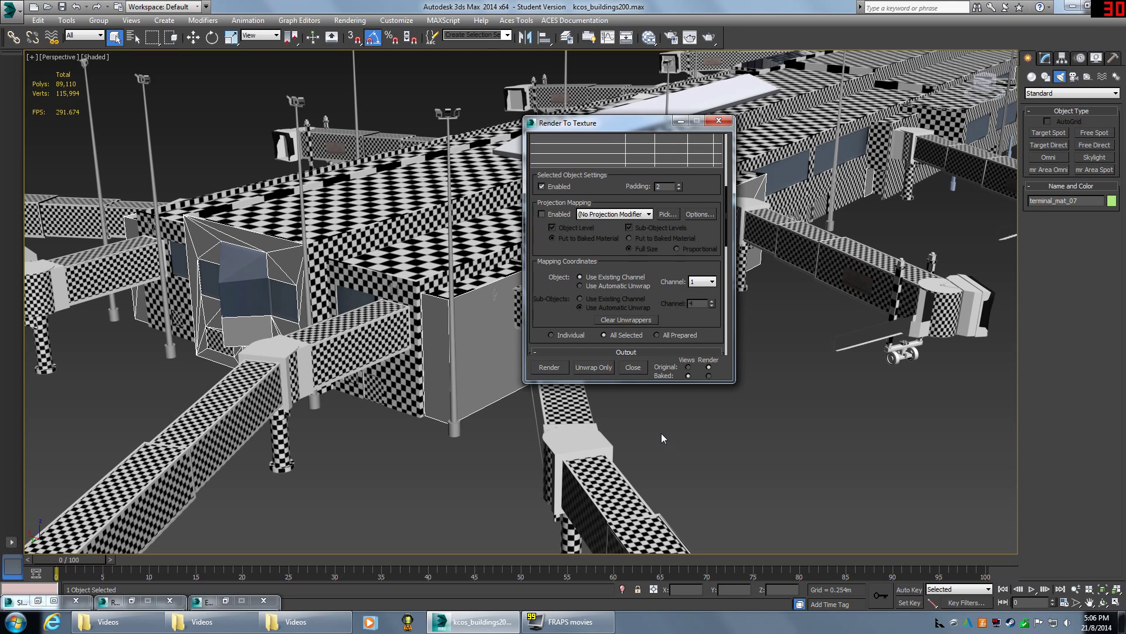
drag(663, 300, 644, 101)
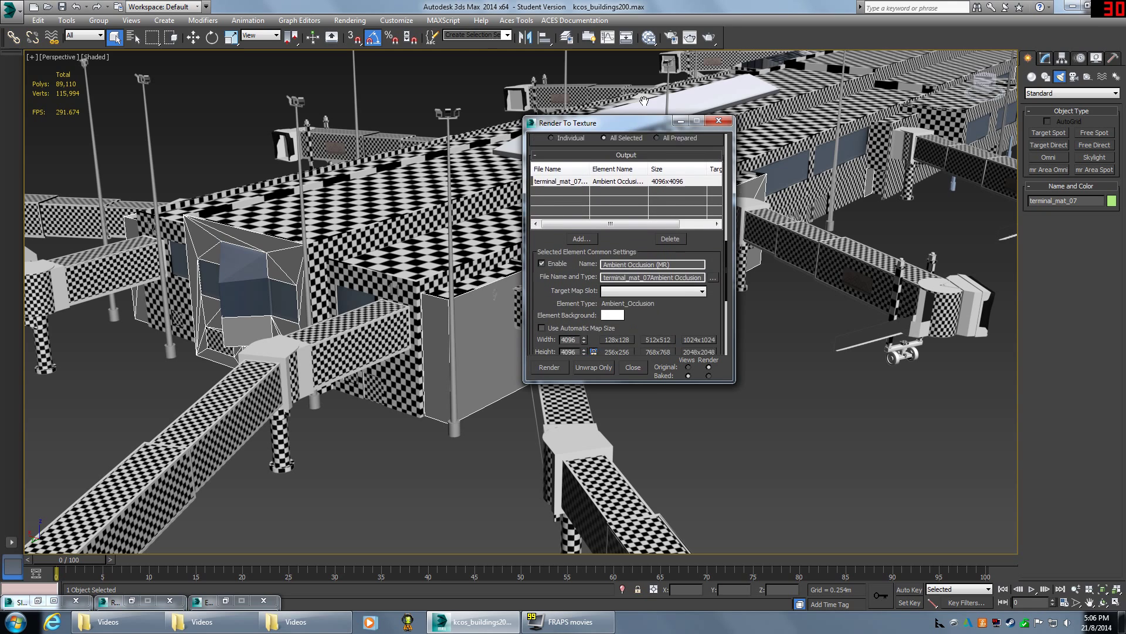
scroll(648, 258, down, 4)
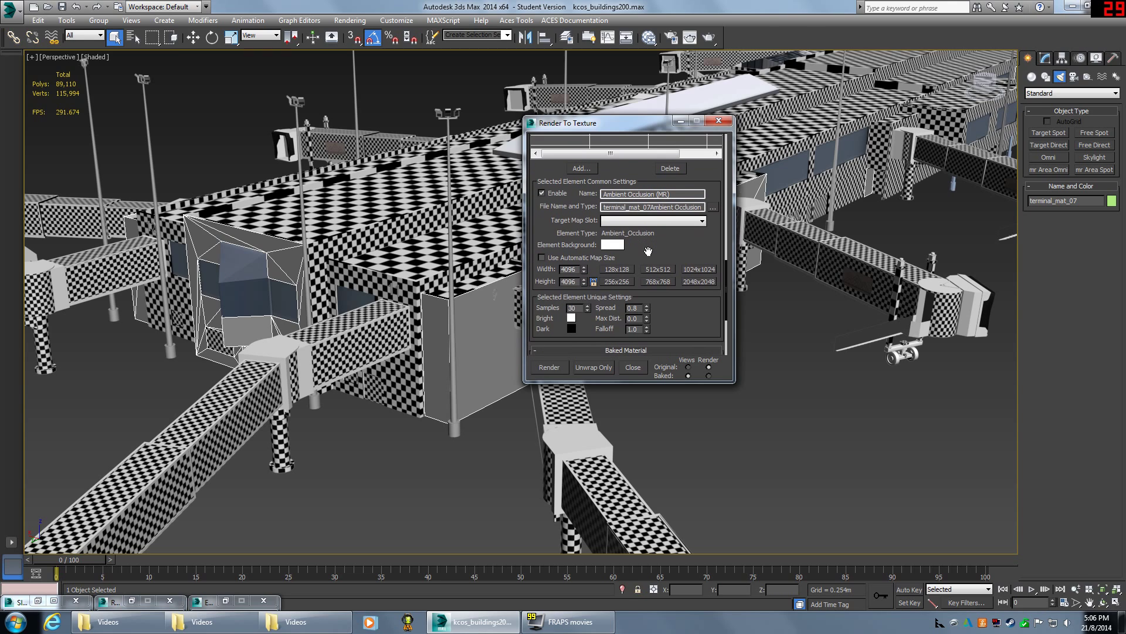
scroll(650, 258, down, 3)
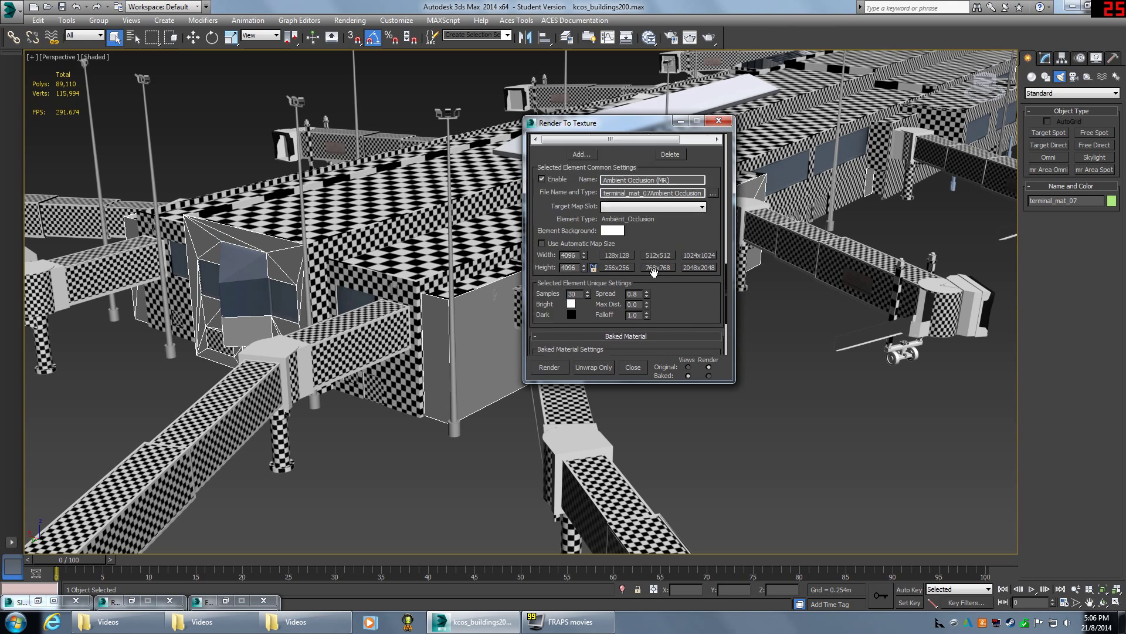
scroll(654, 275, up, 3)
scroll(655, 285, up, 2)
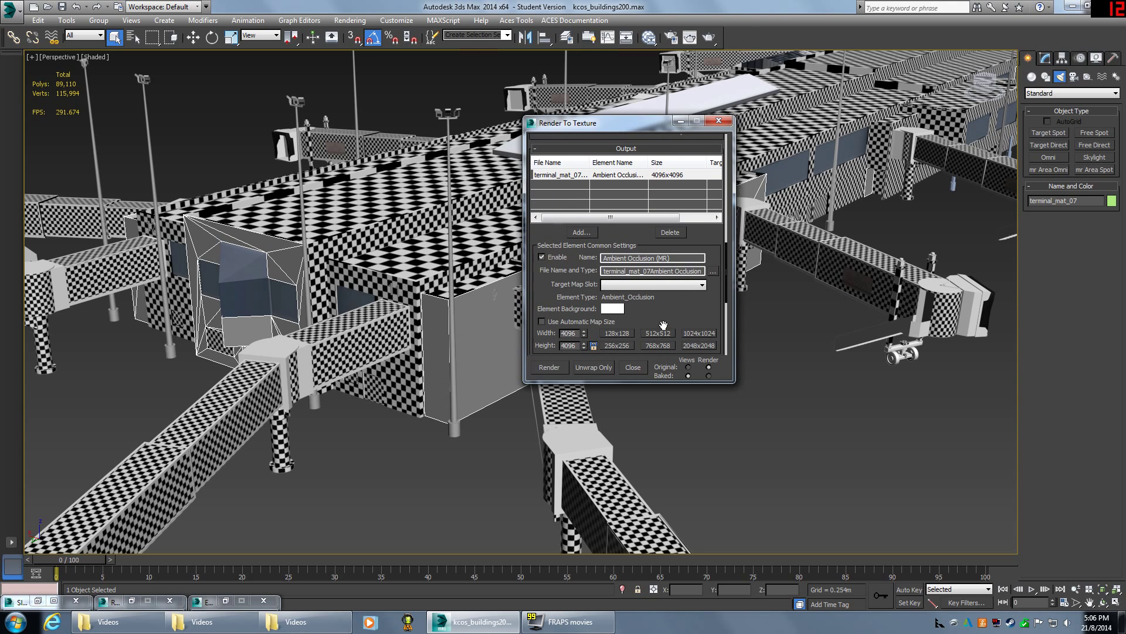
Browse for a new bake output path and choose the Storage (S:) drive.
scroll(663, 324, up, 10)
scroll(629, 203, up, 12)
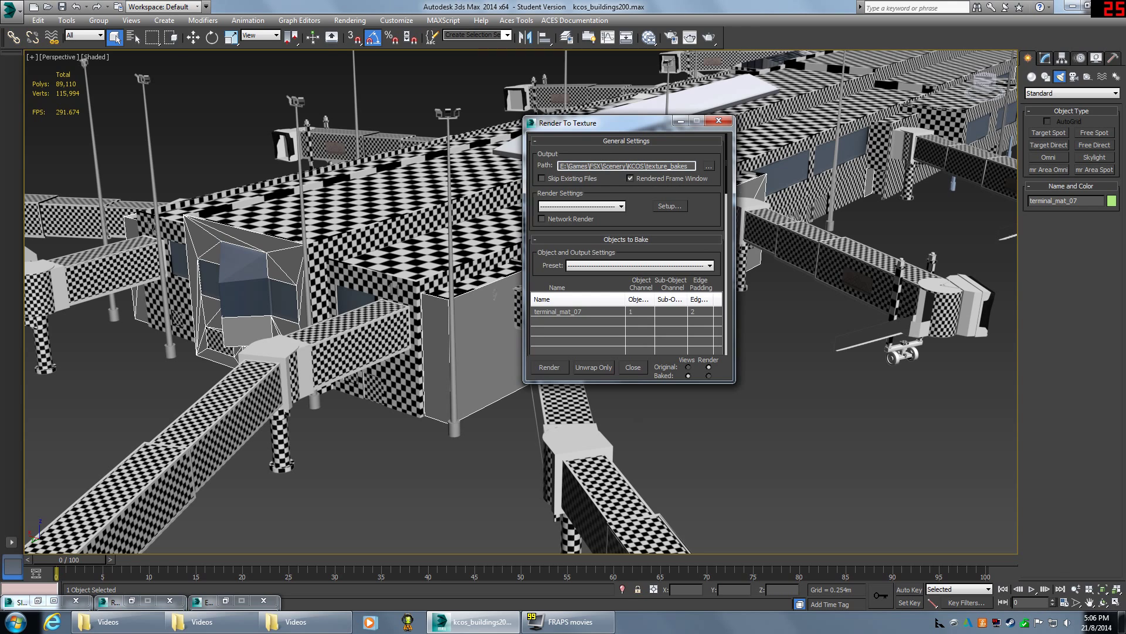
drag(572, 166, 708, 169)
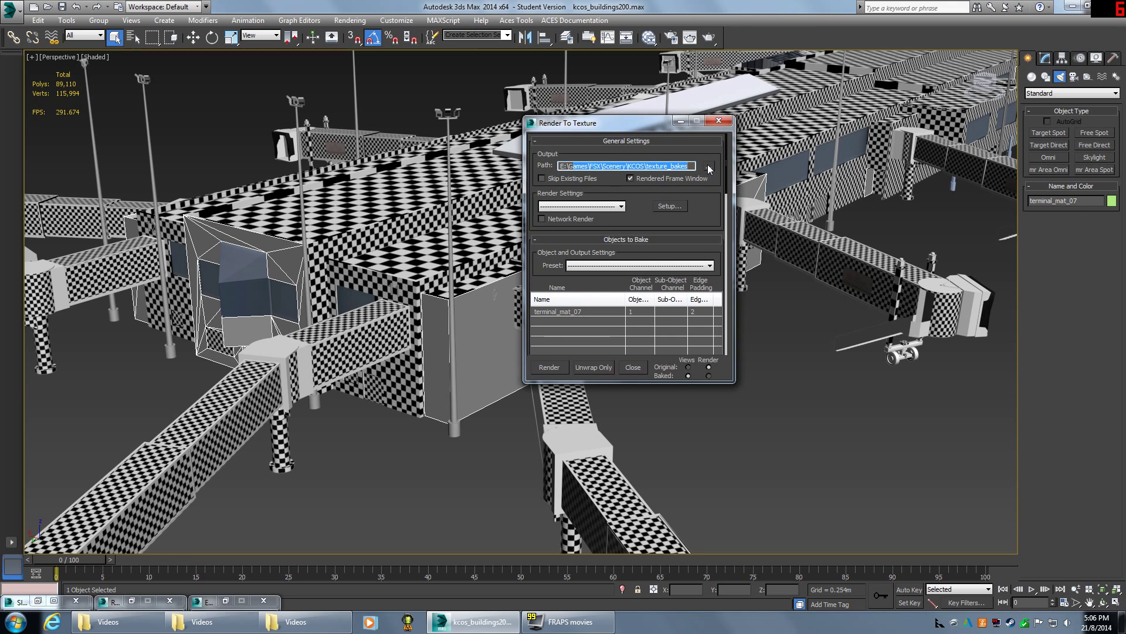
click(708, 166)
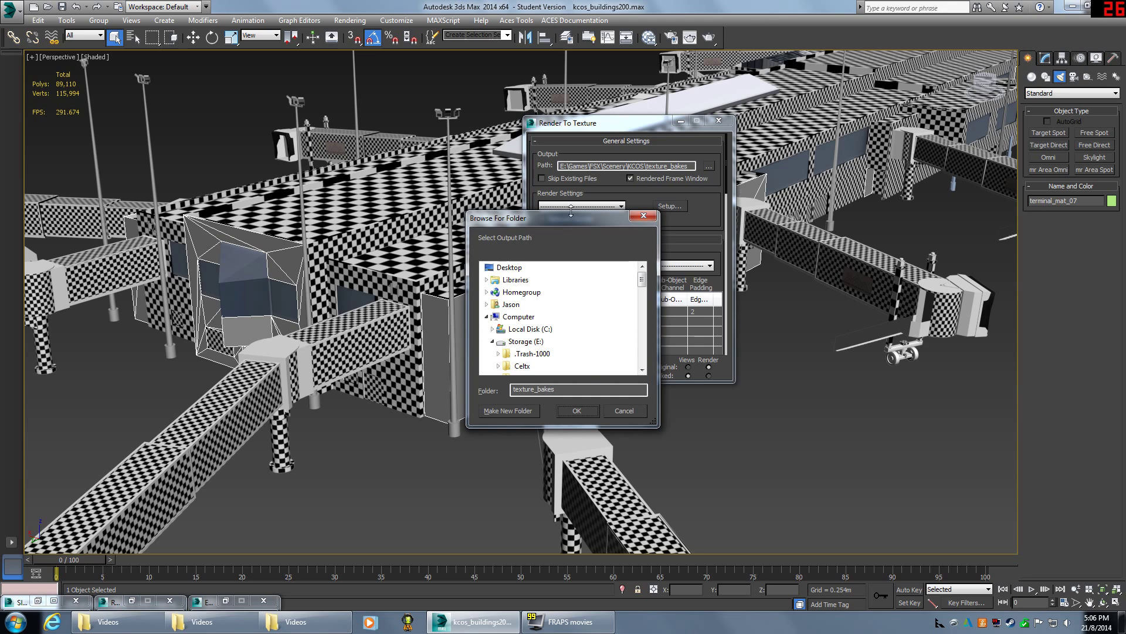
drag(567, 221, 323, 184)
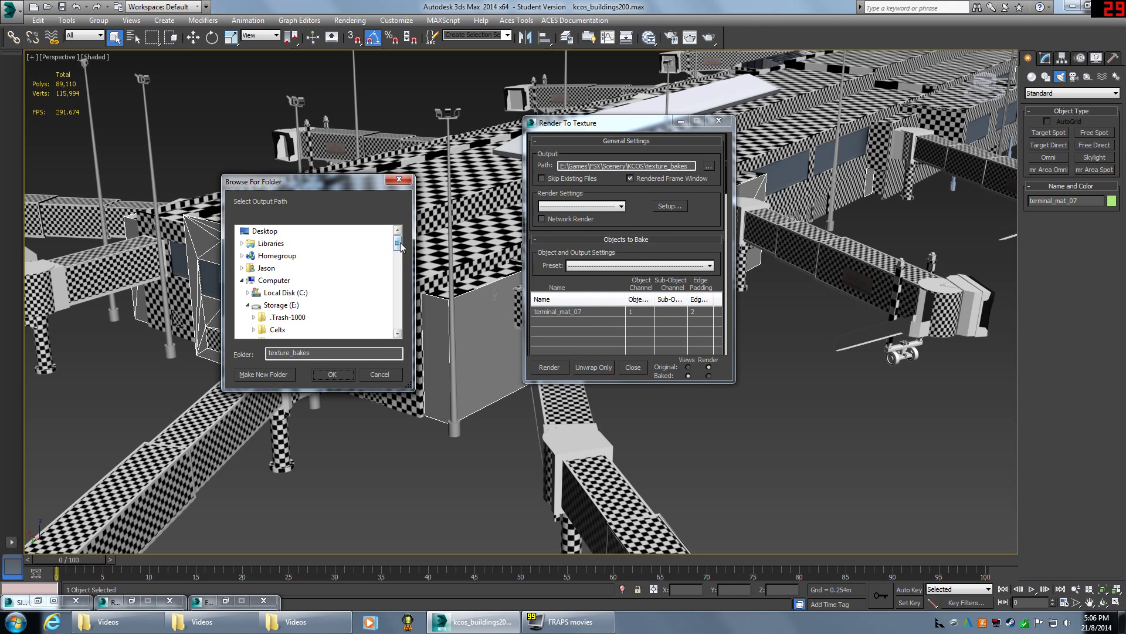
scroll(344, 329, down, 15)
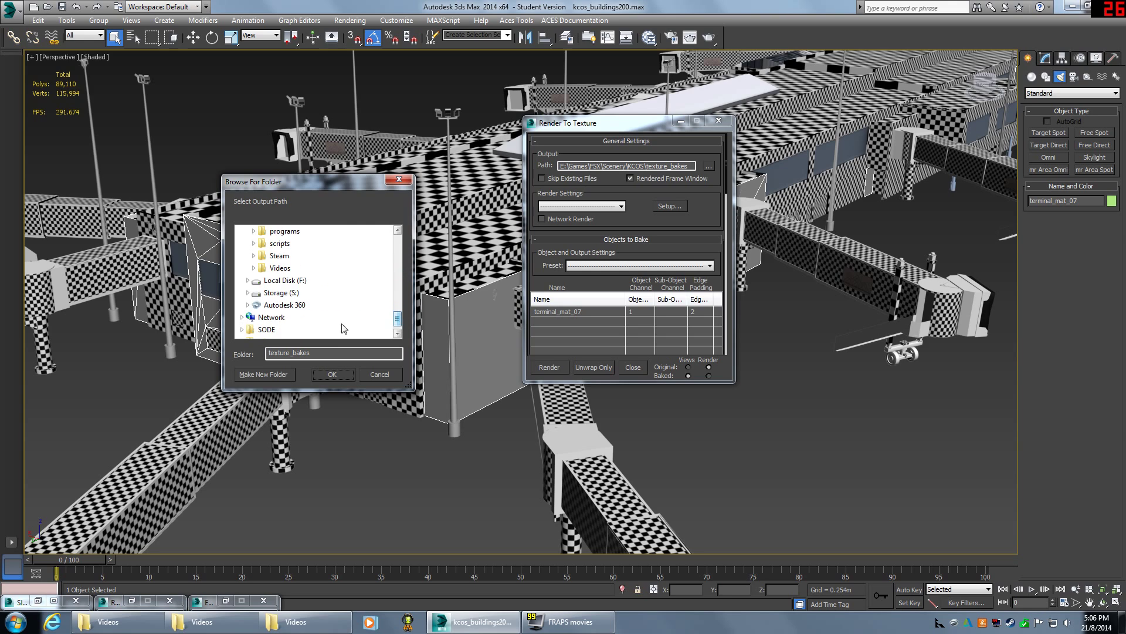
click(248, 292)
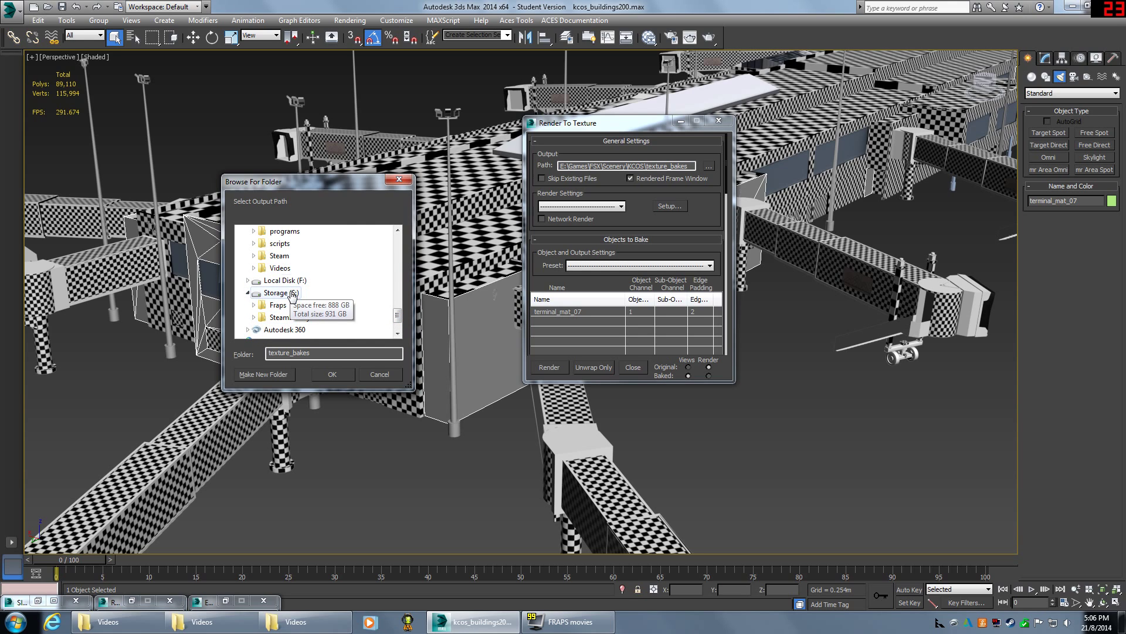
click(281, 292)
click(303, 353)
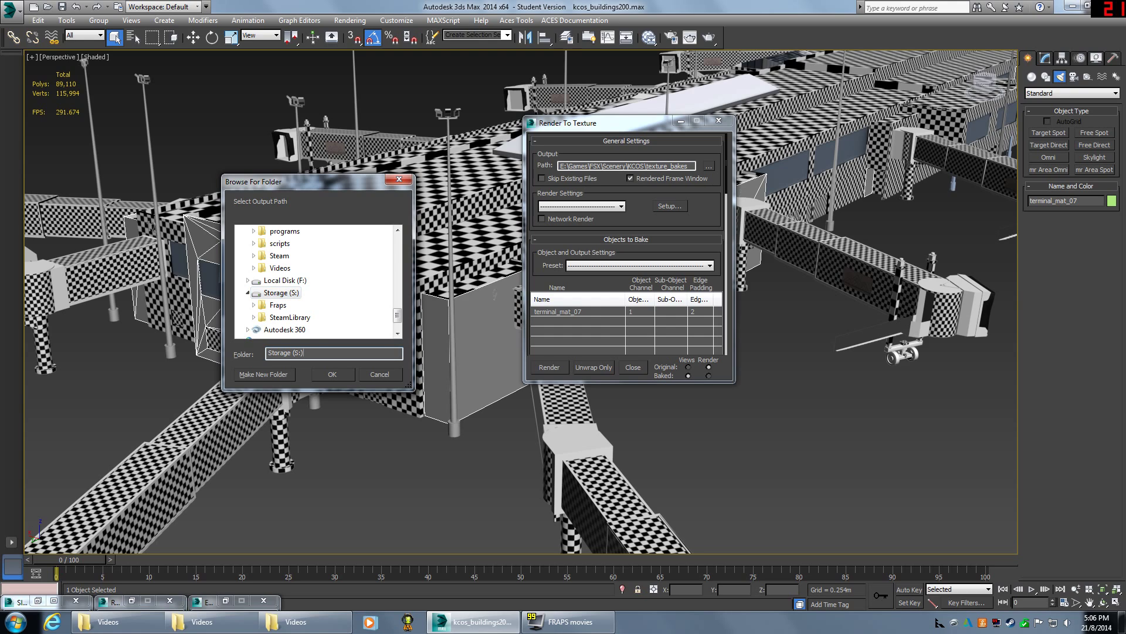
Create a folder named "texture bakes" on the chosen drive and set it as the bake's output path.
click(291, 373)
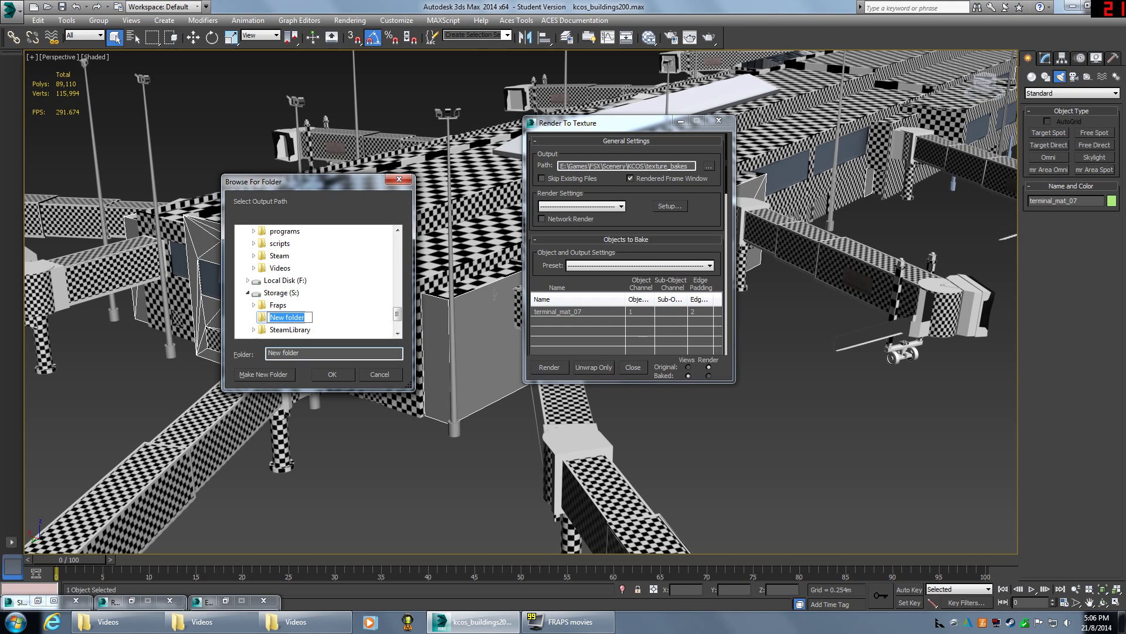
text(texture bakes)
key(Return)
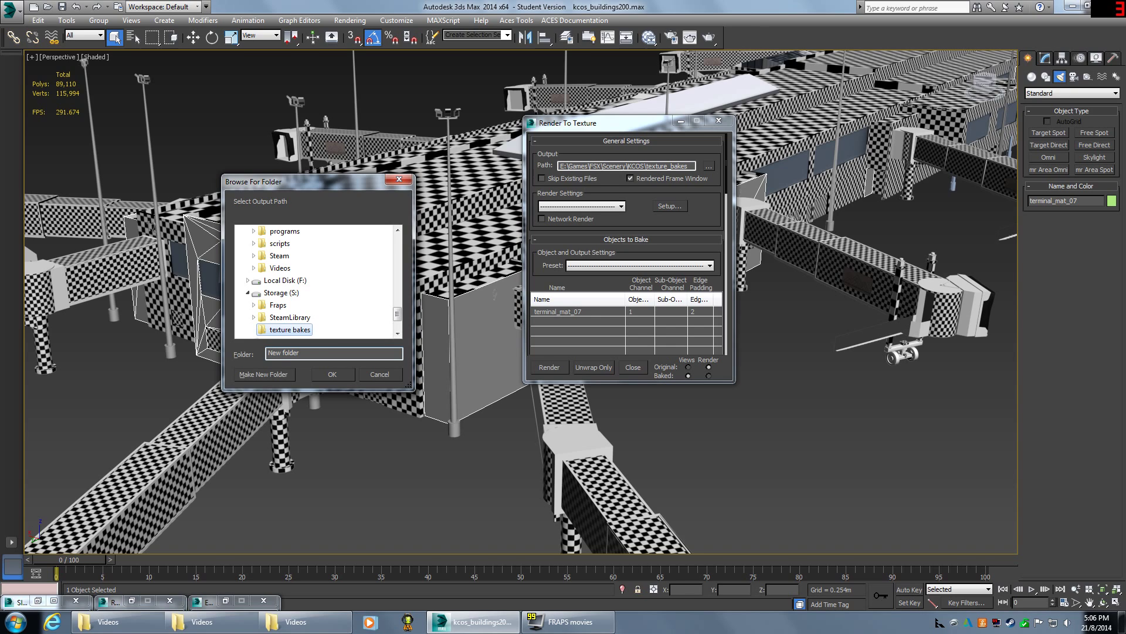
click(324, 374)
scroll(651, 223, down, 5)
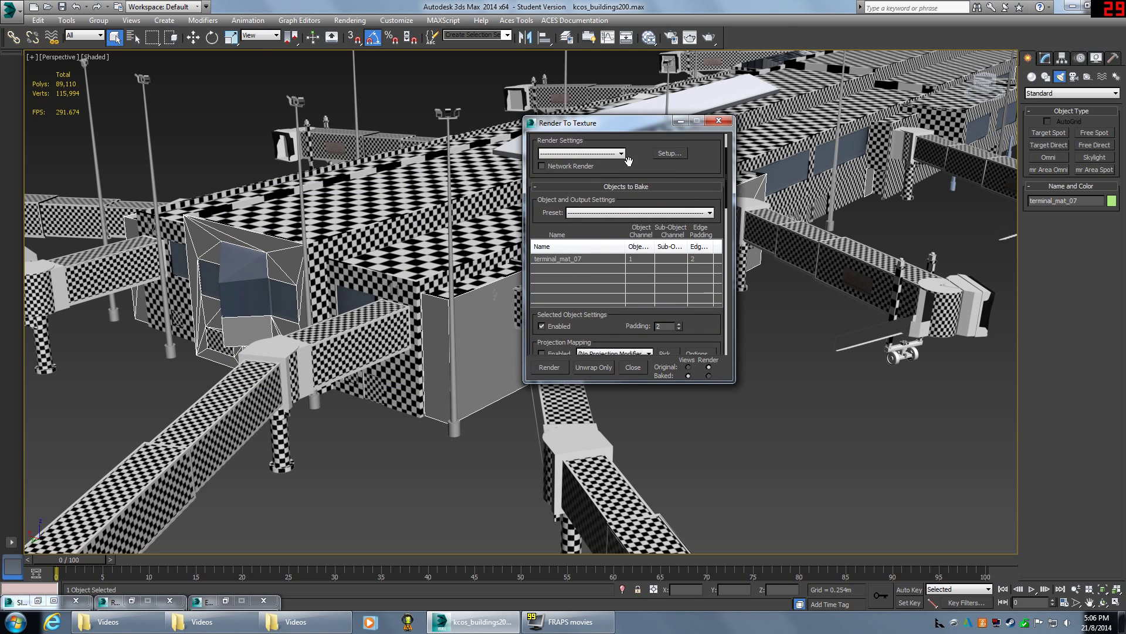
scroll(639, 220, up, 5)
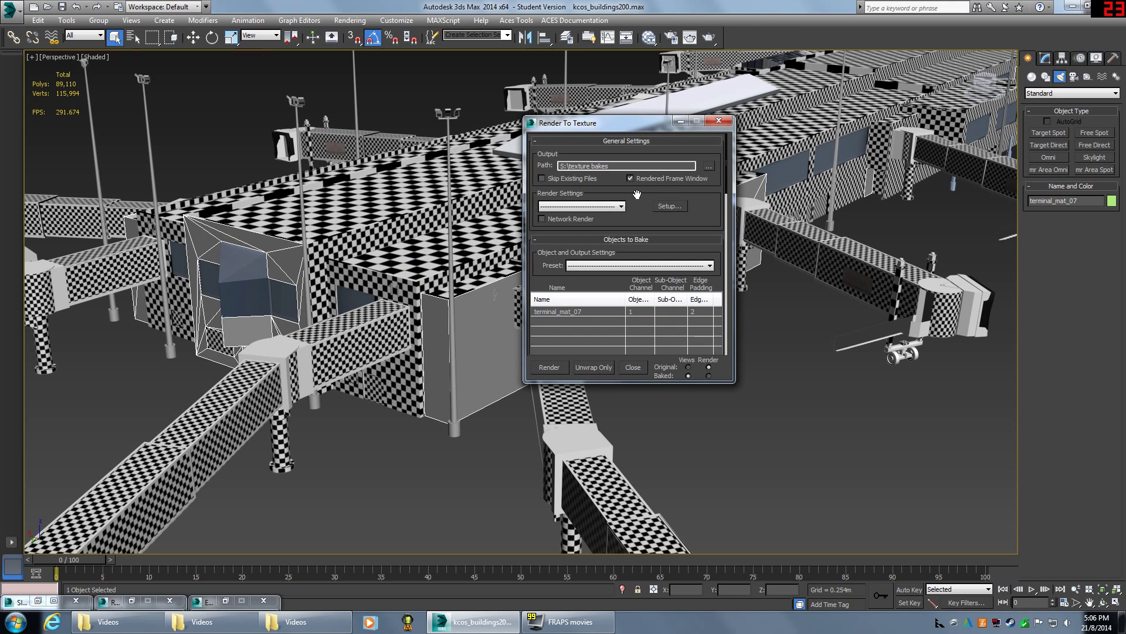
Render the ambient occlusion bake of terminal_mat_07, continuing without a target map slot, and move the progress dialog clear of the rendered image.
scroll(637, 199, down, 3)
scroll(608, 232, down, 1)
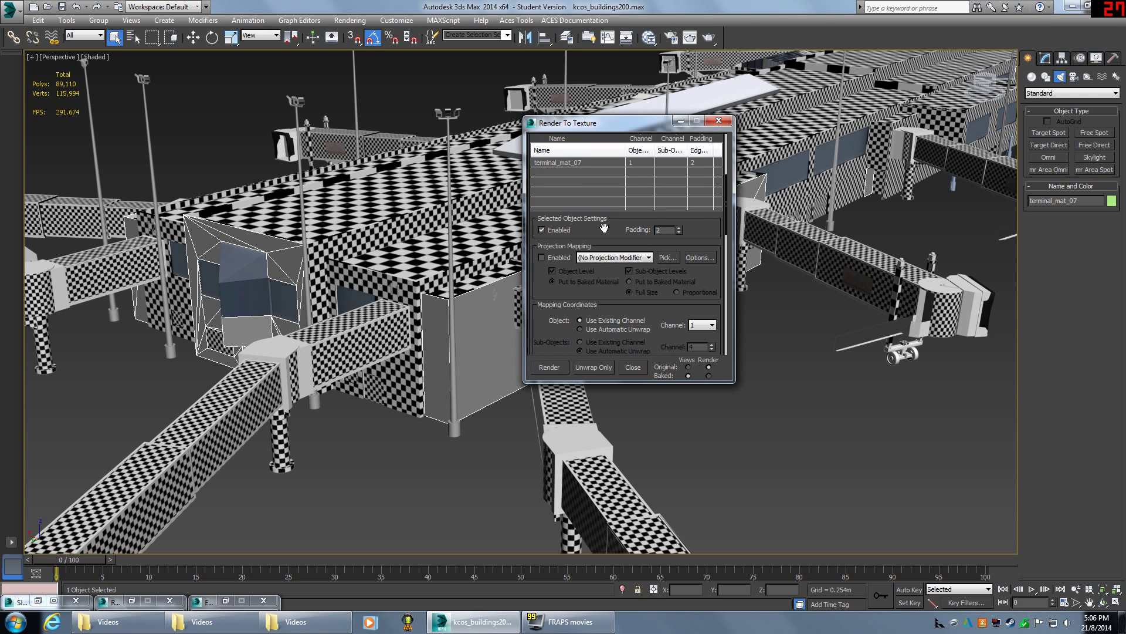
scroll(604, 227, down, 1)
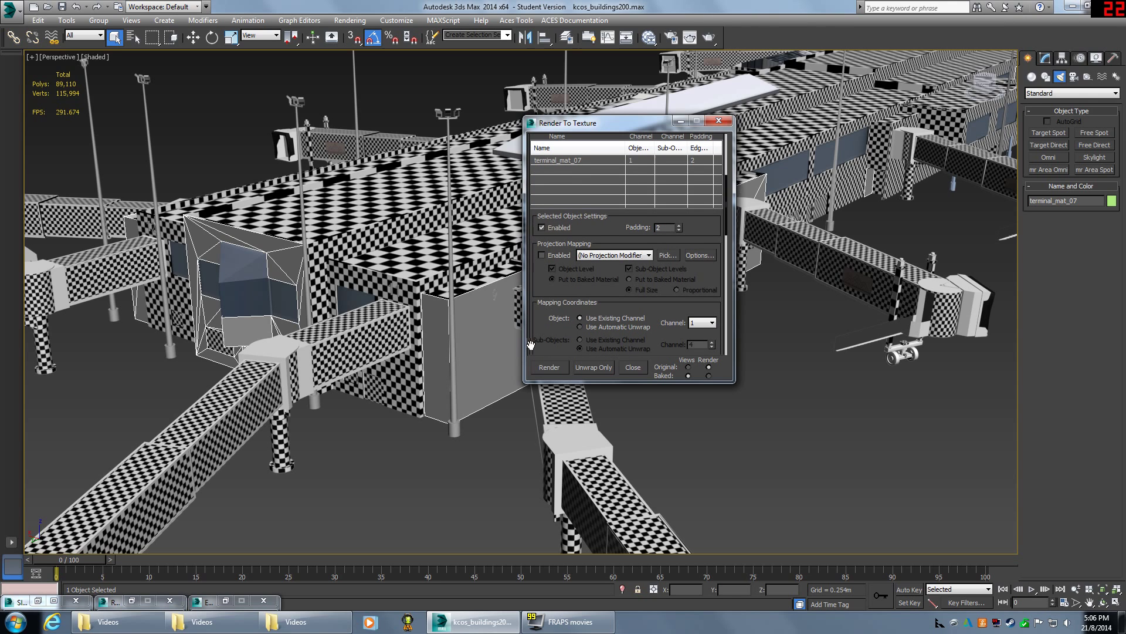
click(550, 367)
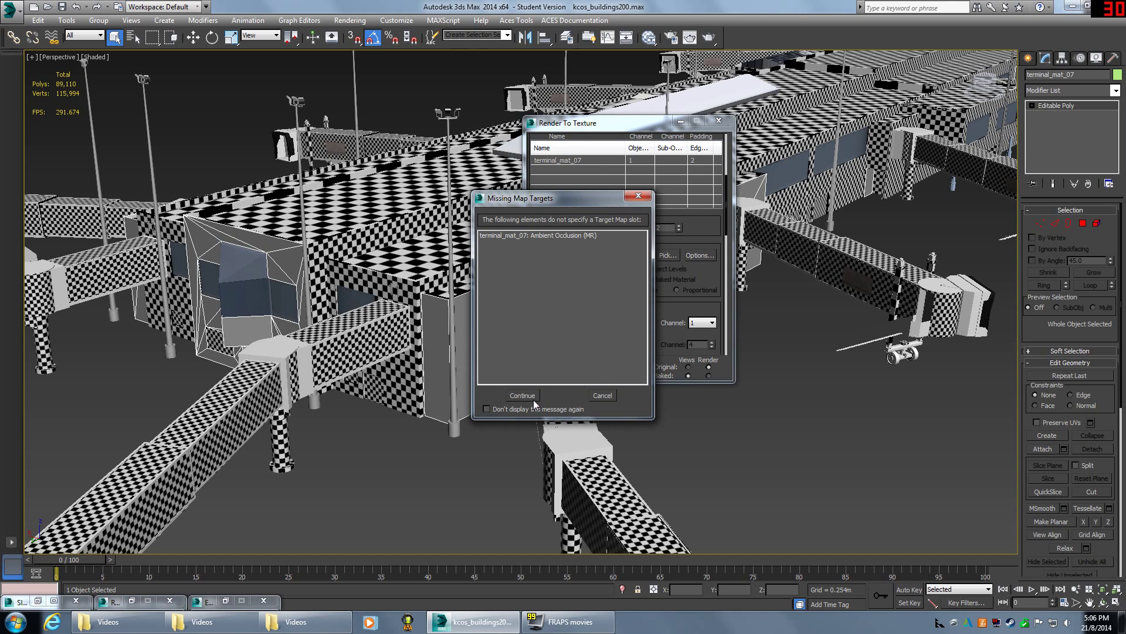
click(524, 396)
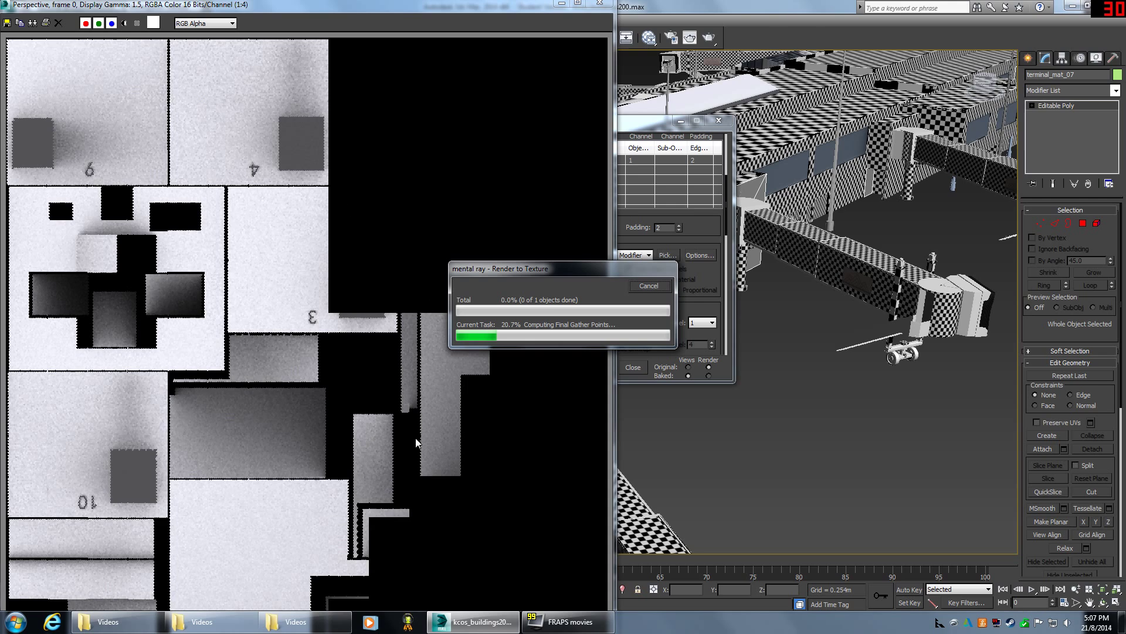
drag(534, 269, 775, 261)
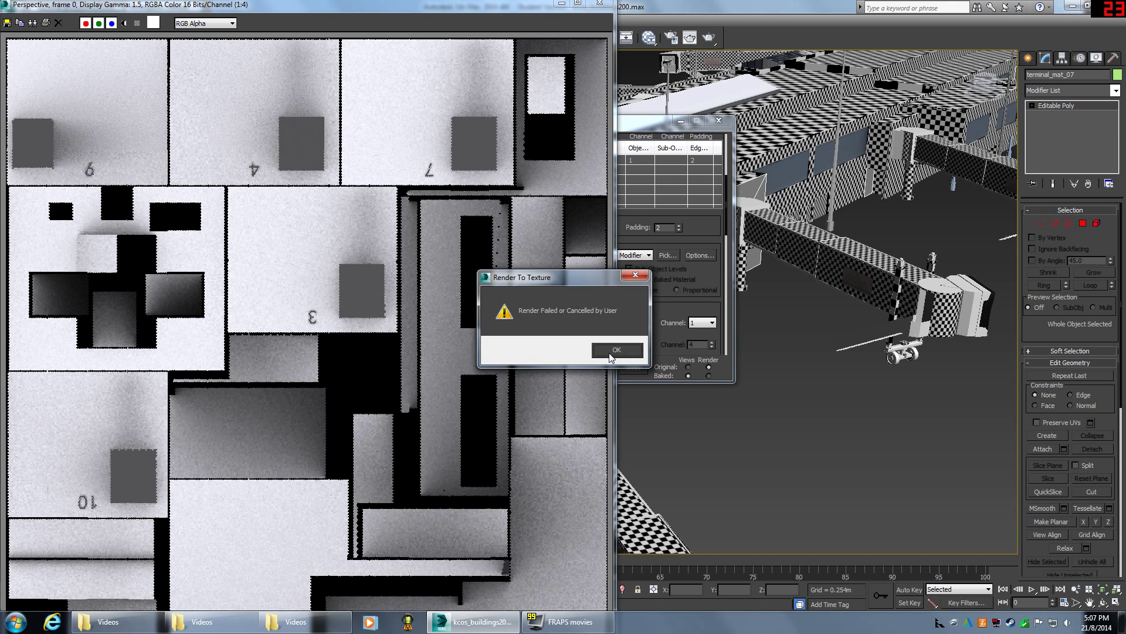
Dismiss the render alert, switch to Windows Explorer and inspect the baked TGA file's full name in the "texture bakes" folder on Storage (S:).
click(611, 355)
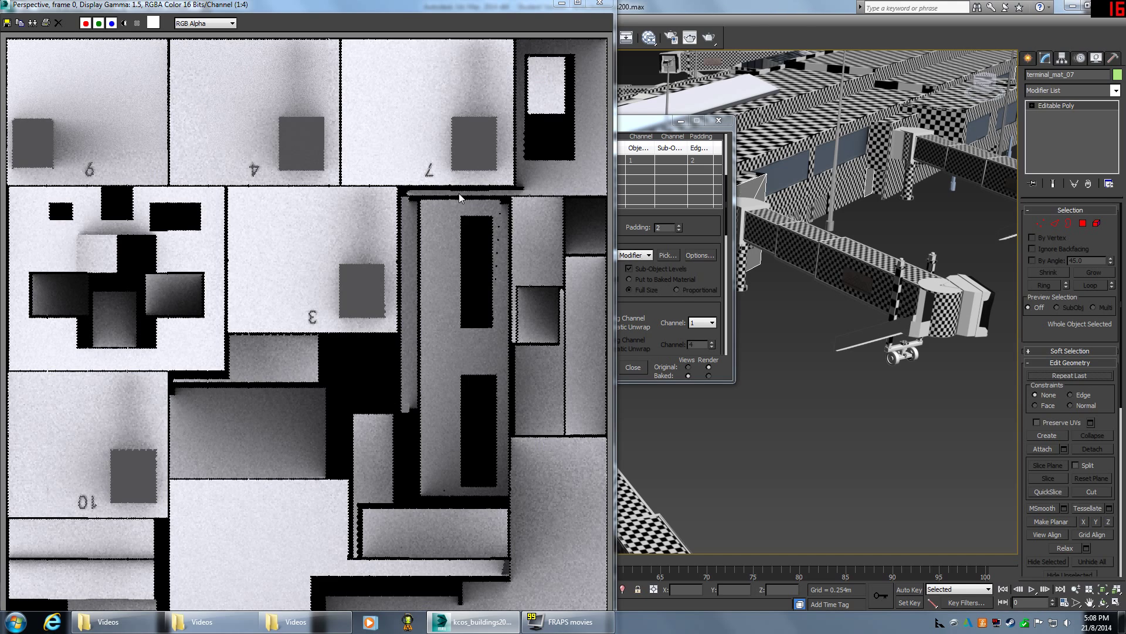
click(296, 621)
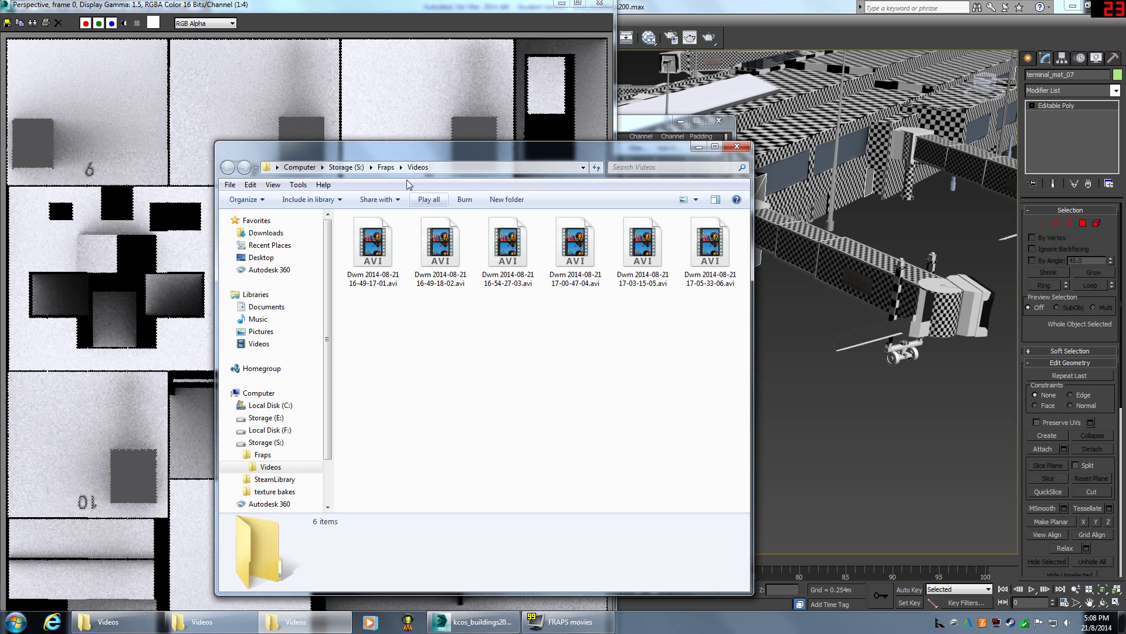
click(354, 168)
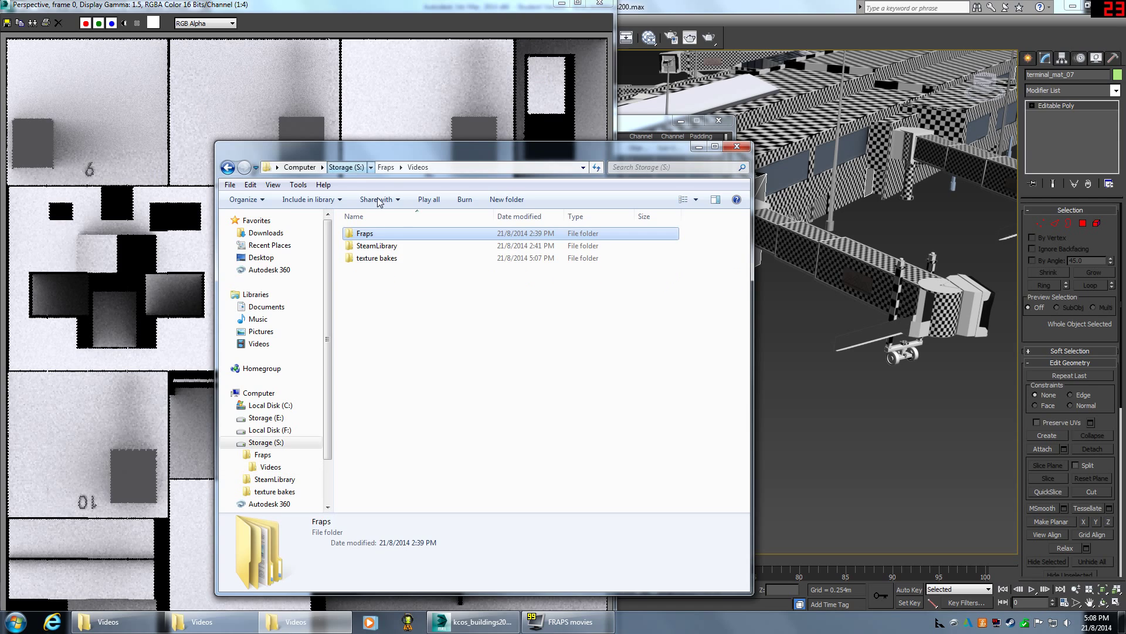
double_click(388, 261)
click(440, 235)
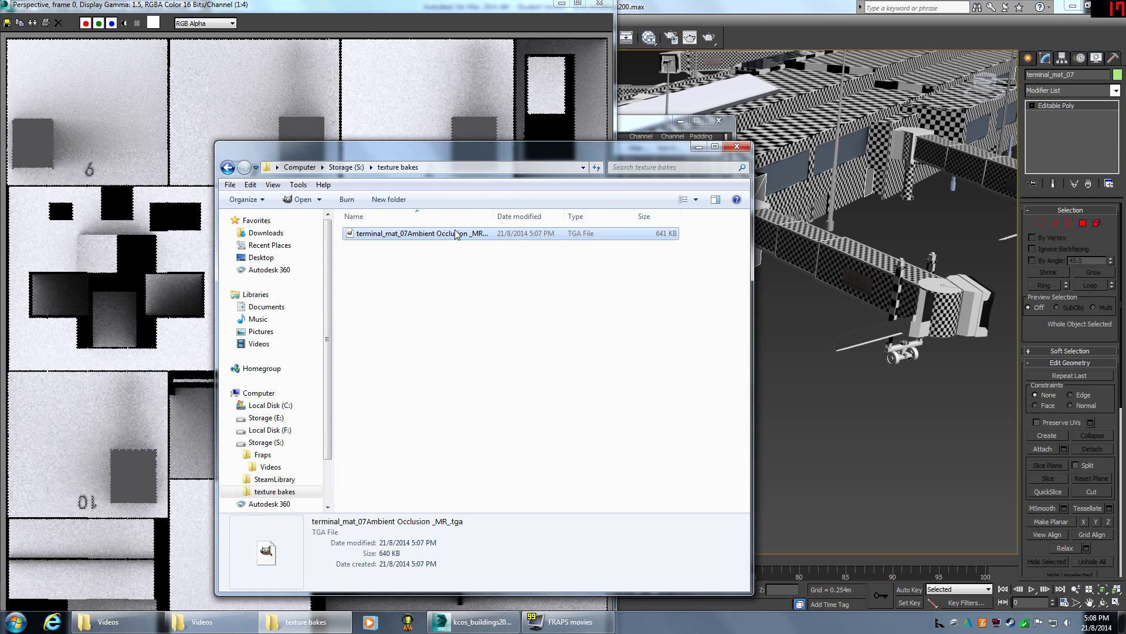
drag(492, 213, 527, 216)
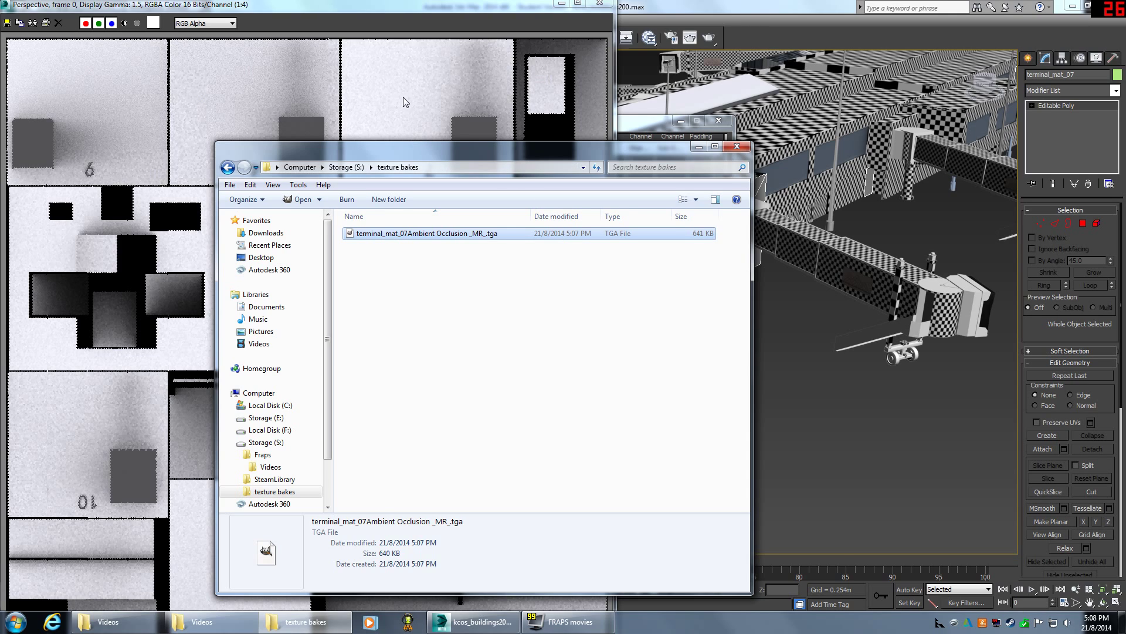
Move the folder window clear of the rendered bake, close it, and close the rendered image window.
drag(398, 140, 398, 200)
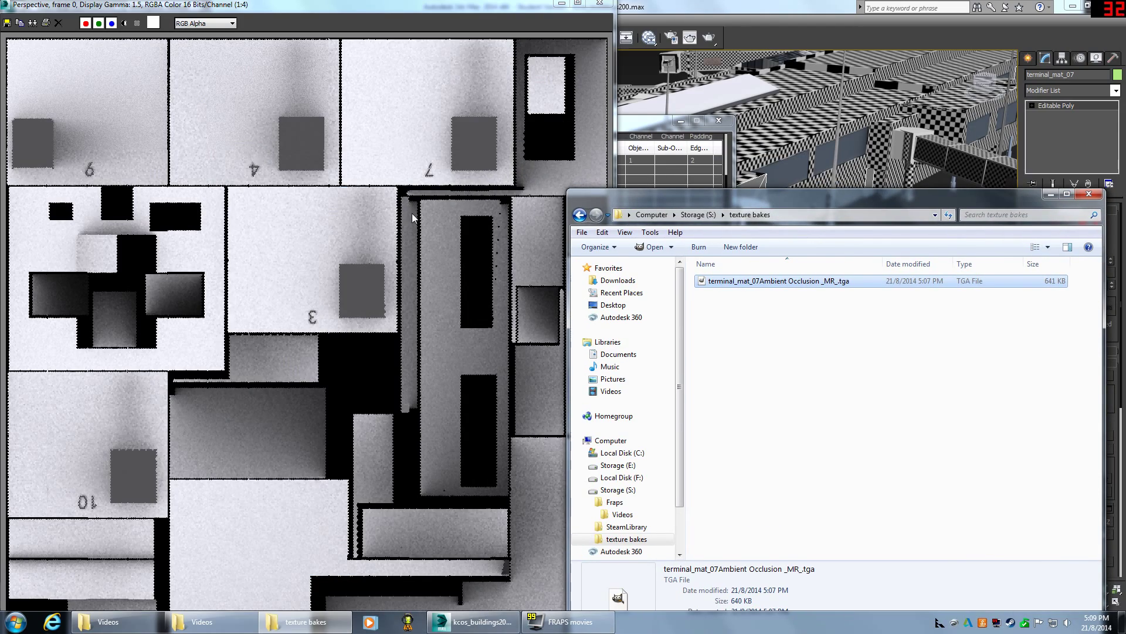
click(1088, 193)
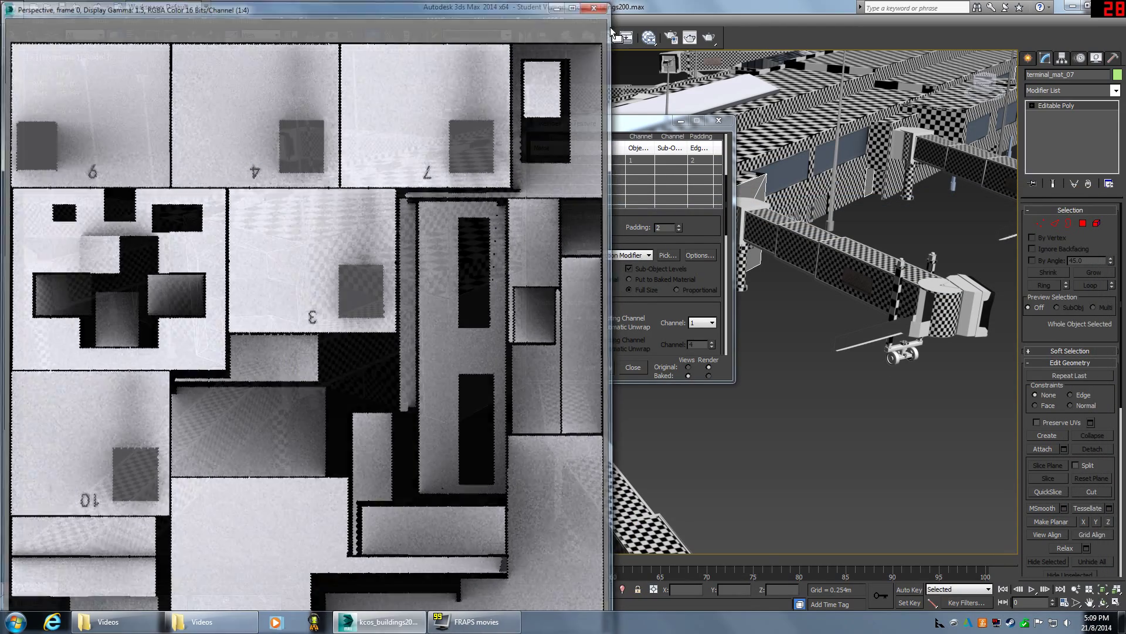
click(612, 6)
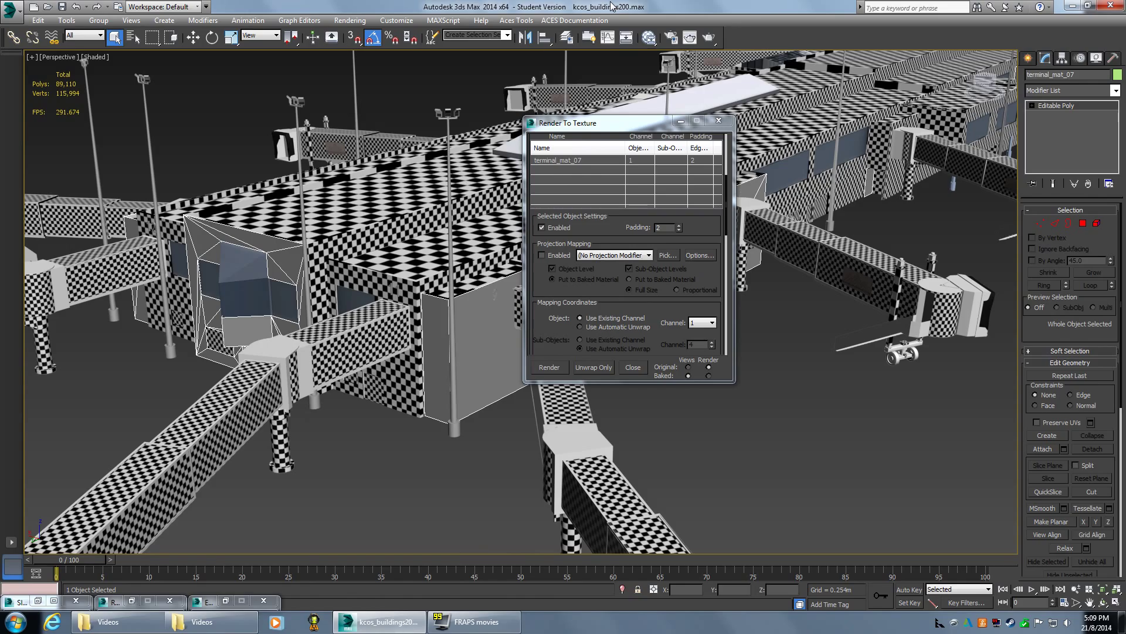